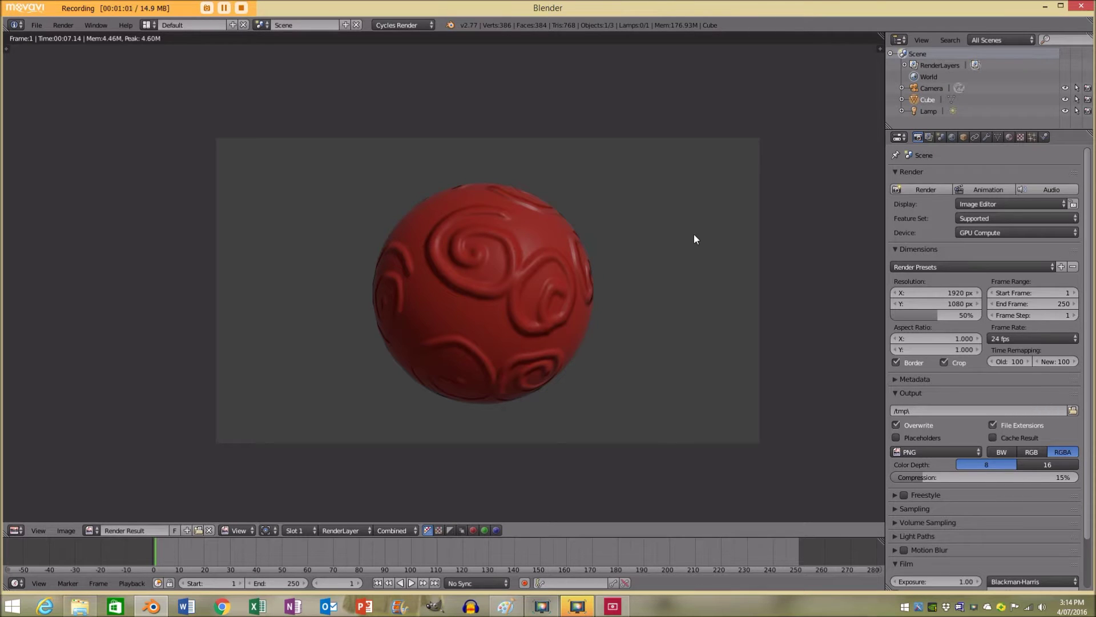
Nudge the finished red swirl-sphere render preview slightly before returning to the default scene.
middle_click_drag(509, 242, 518, 236)
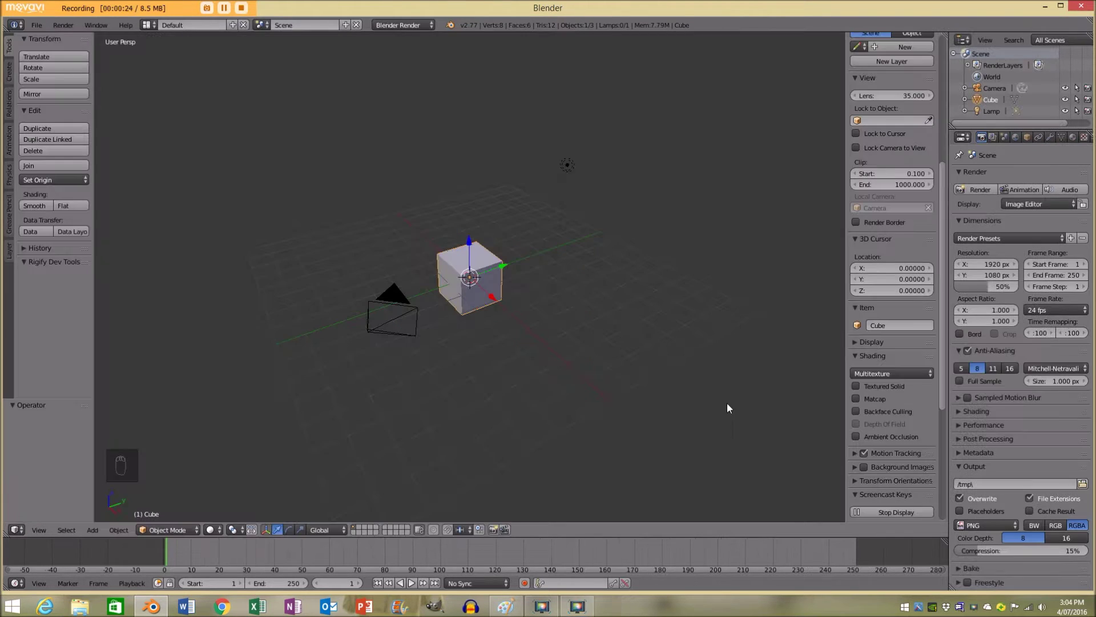
Set the render engine to Cycles Render and bring up the cube's modifier settings.
middle_click_drag(582, 299, 519, 279)
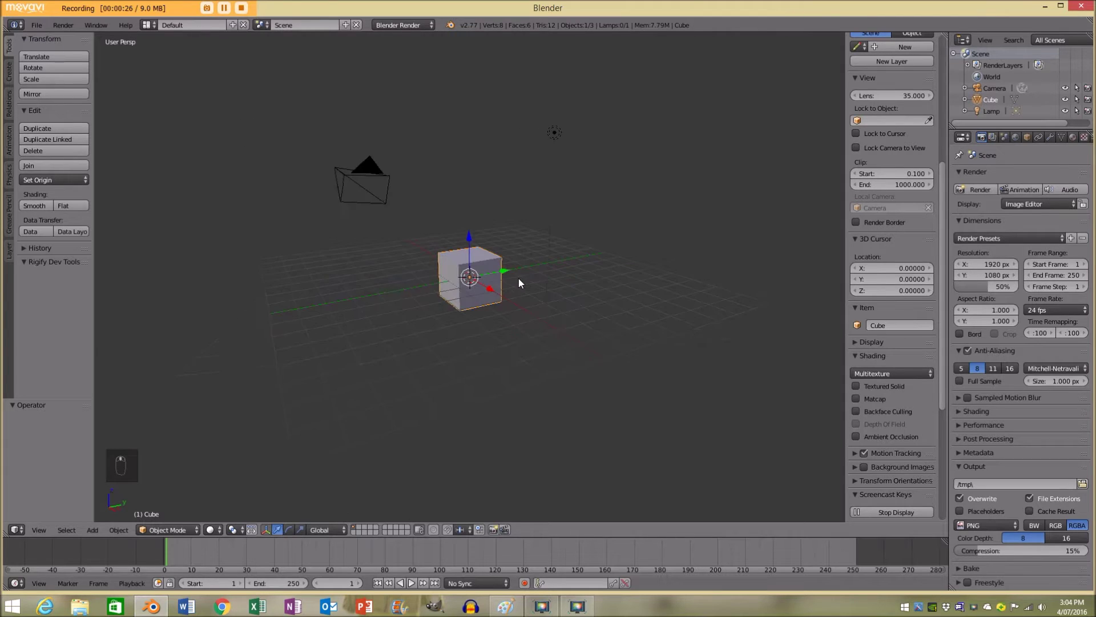
scroll(522, 277, "up", 4)
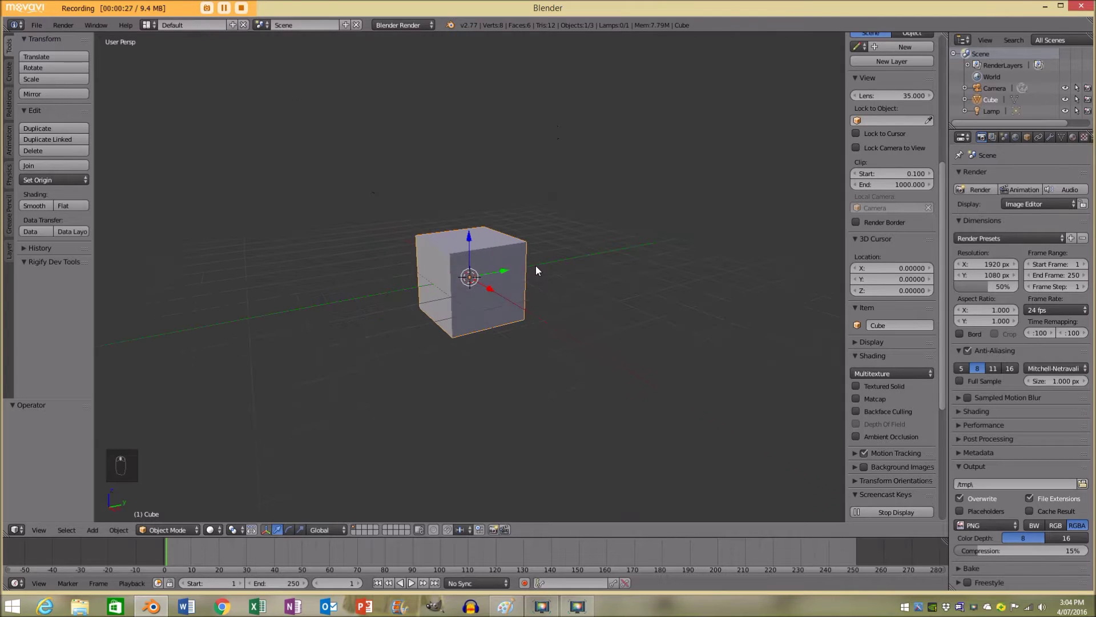
left_click(409, 24)
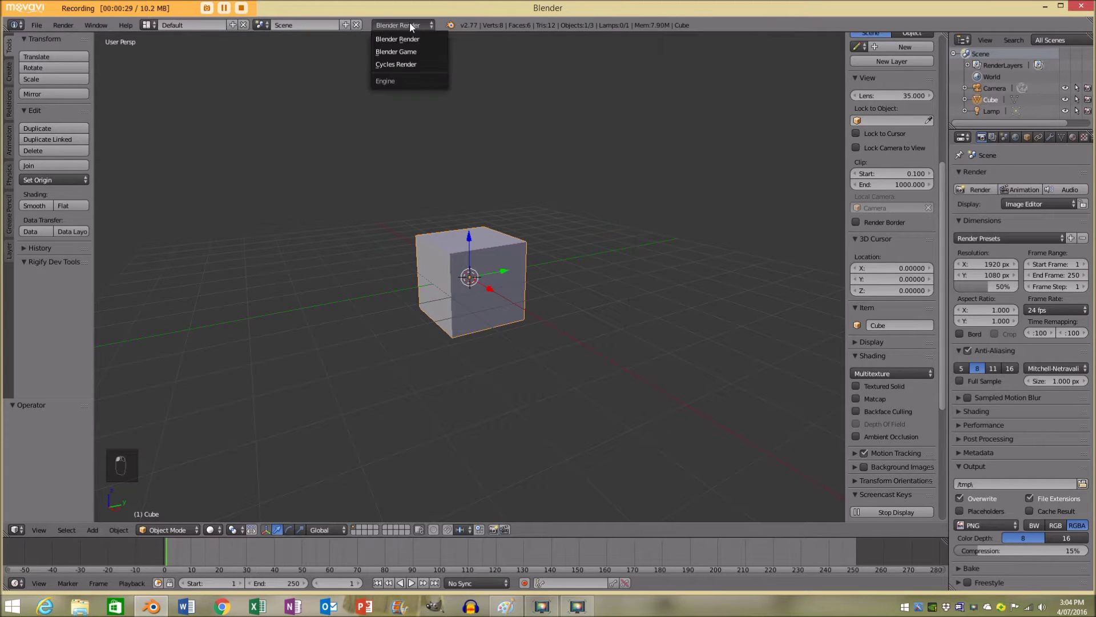
left_click(409, 64)
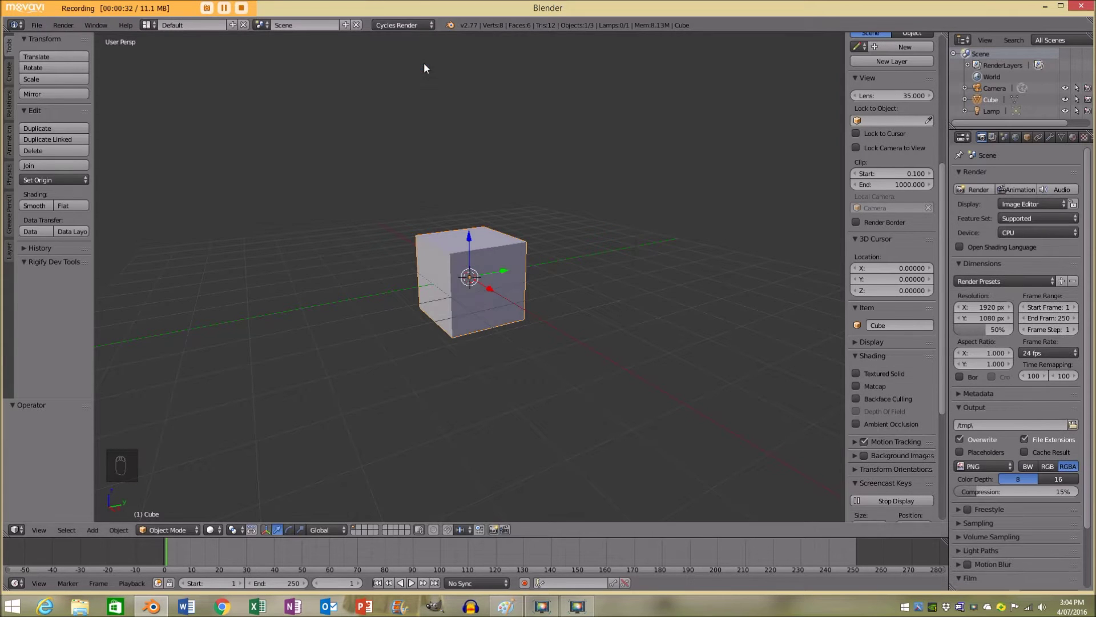
scroll(491, 195, "down", 3)
middle_click_drag(492, 215, 534, 275)
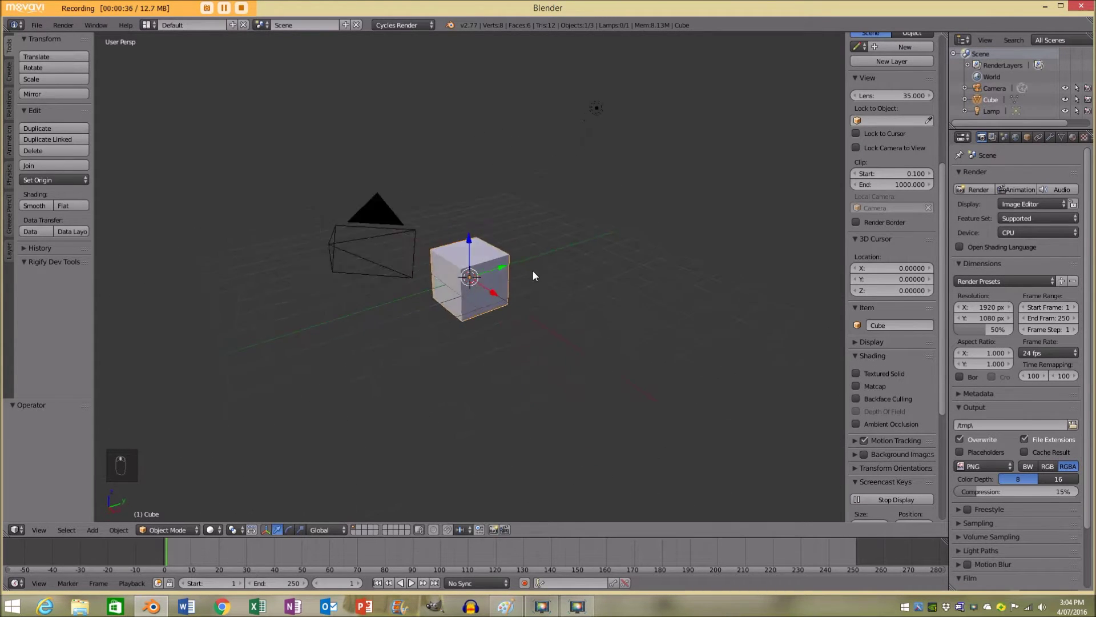
left_click(1049, 137)
Add a Subdivision Surface modifier at view level 3 and apply it to the cube.
left_click(1014, 174)
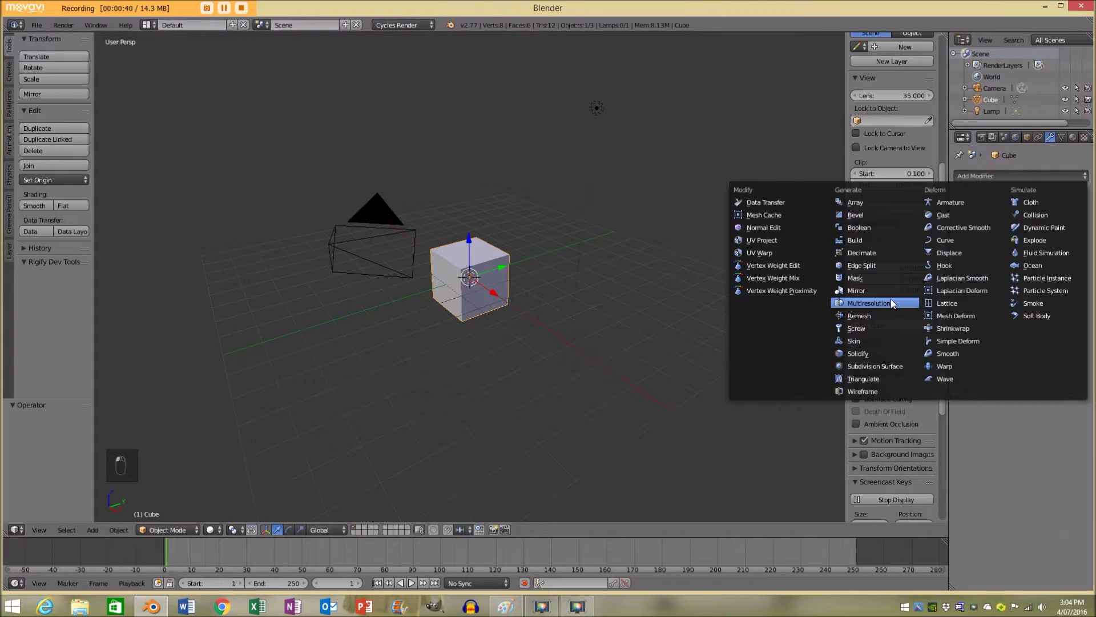
left_click(892, 365)
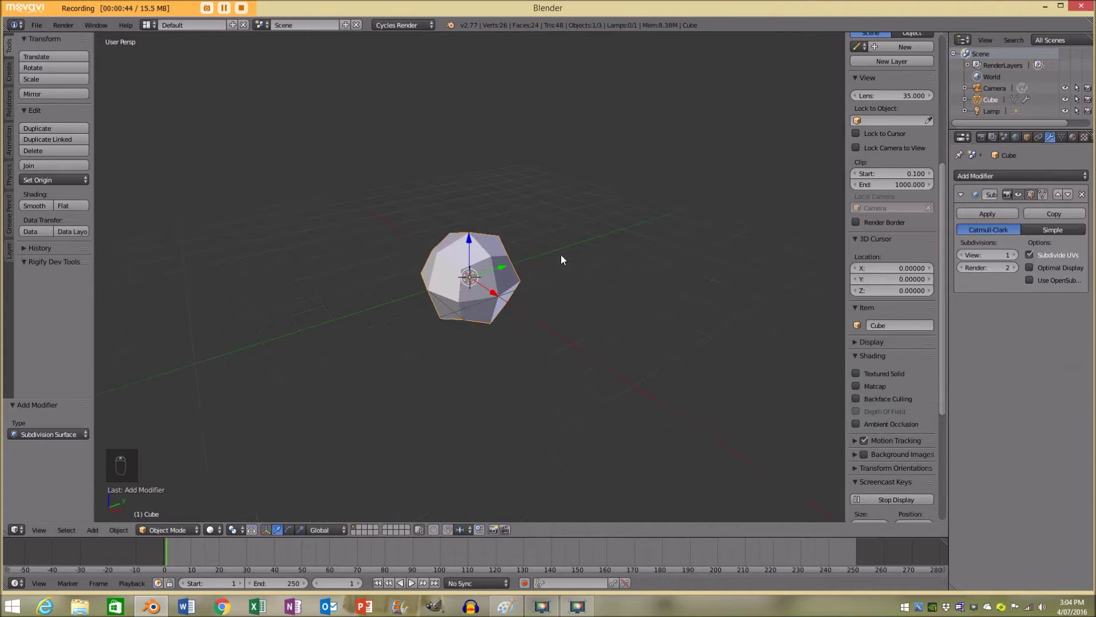
left_click(1013, 254)
left_click(1014, 254)
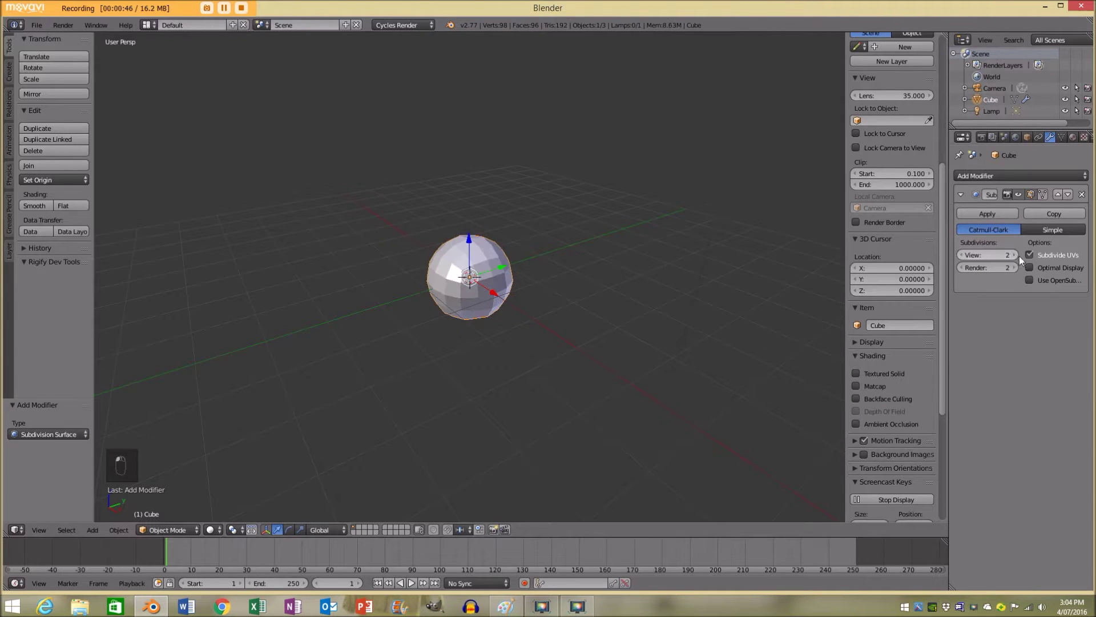
scroll(628, 277, "up", 3)
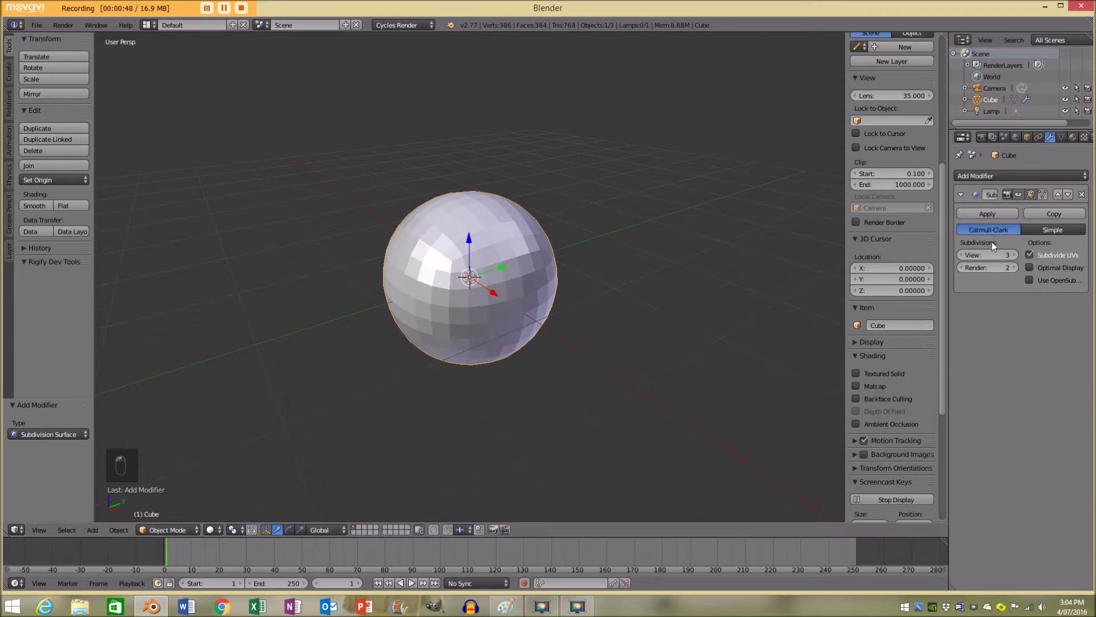
left_click(1005, 216)
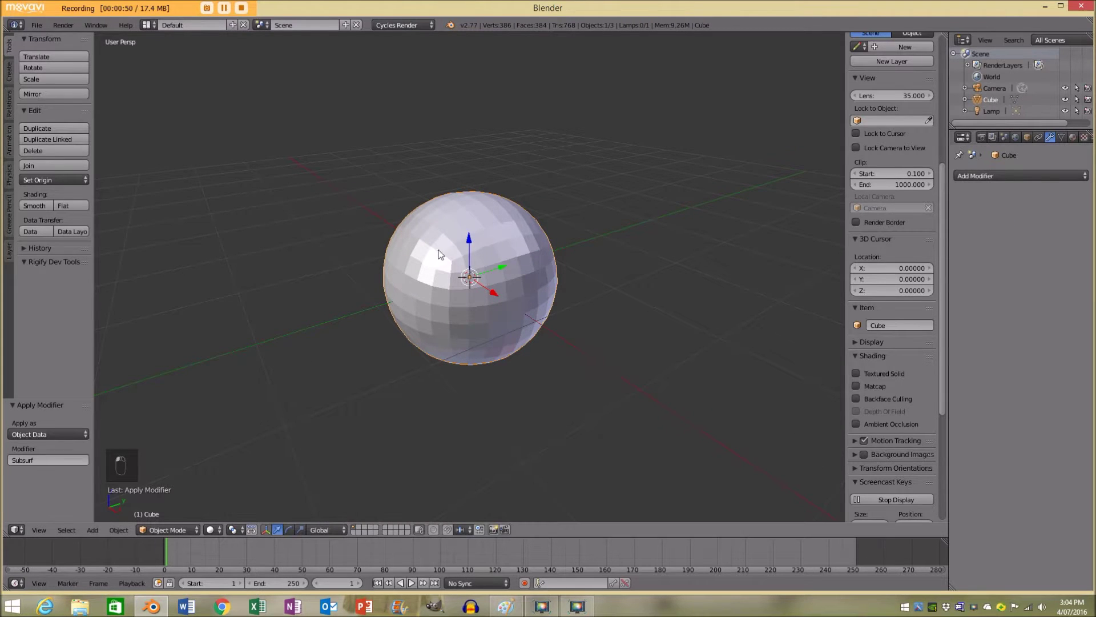
Inspect the new faceted 386-vertex sphere from several angles, then enter Edit Mode.
mouse_move(531, 302)
middle_mouse_down()
mouse_move(578, 311)
mouse_move(604, 297)
middle_mouse_up()
scroll(483, 299, "down", 2)
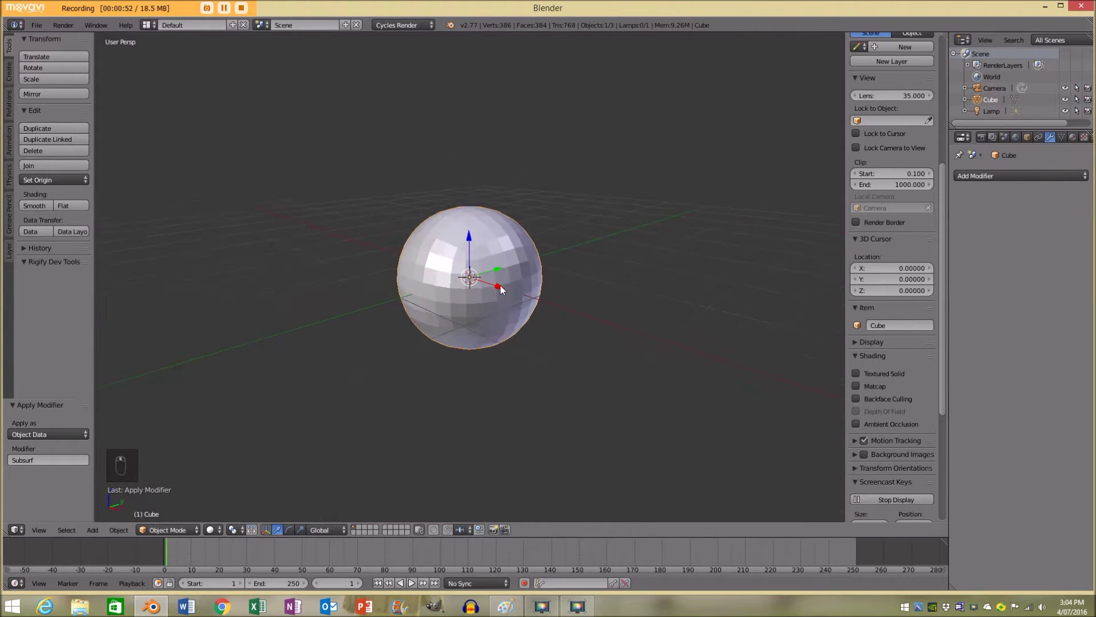
middle_click_drag(484, 300, 496, 302)
left_click(91, 529)
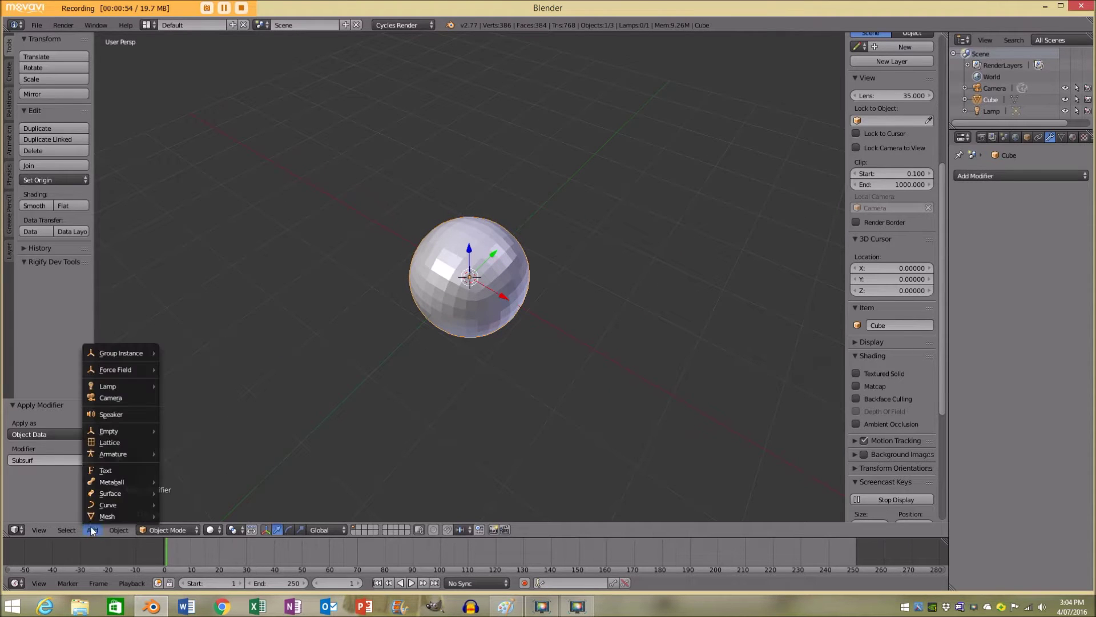
mouse_move(123, 516)
scroll(440, 336, "up", 4)
mouse_move(516, 83)
middle_mouse_down()
mouse_move(467, 225)
mouse_move(496, 227)
mouse_move(460, 257)
mouse_move(465, 286)
mouse_move(448, 278)
middle_mouse_up()
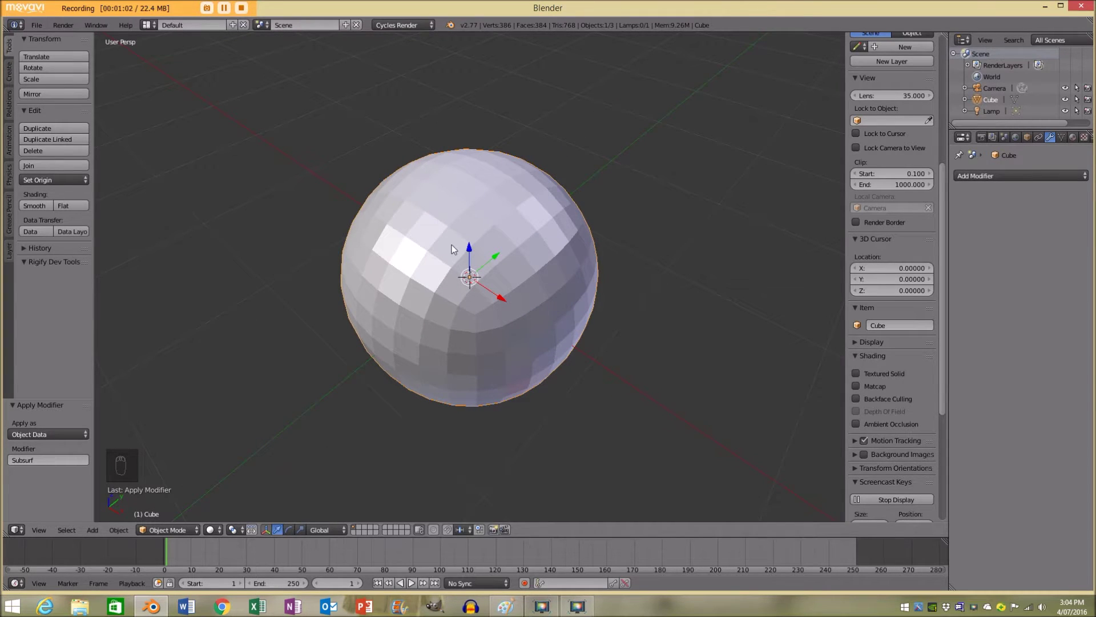
mouse_move(522, 370)
middle_mouse_down()
mouse_move(552, 385)
mouse_move(513, 263)
mouse_move(376, 199)
middle_mouse_up()
middle_click_drag(584, 298, 559, 271)
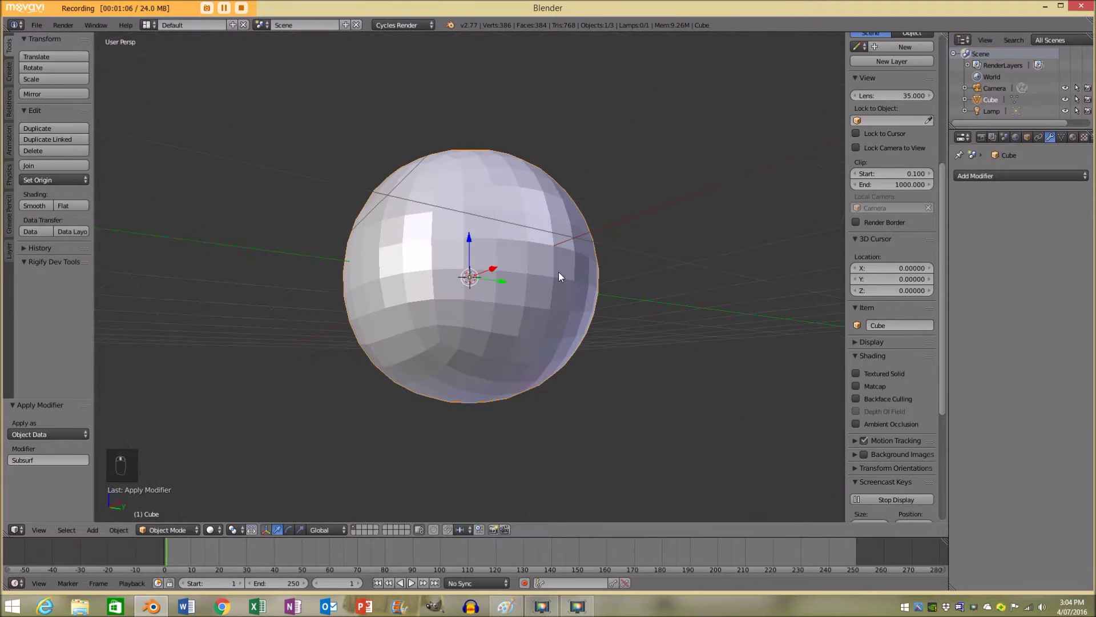
mouse_move(522, 228)
middle_mouse_down()
mouse_move(527, 297)
mouse_move(446, 343)
mouse_move(440, 307)
mouse_move(399, 334)
middle_mouse_up()
key("Tab")
Select an edge and a face on the sphere, then toggle out of and back into Edit Mode.
scroll(399, 334, "up", 3)
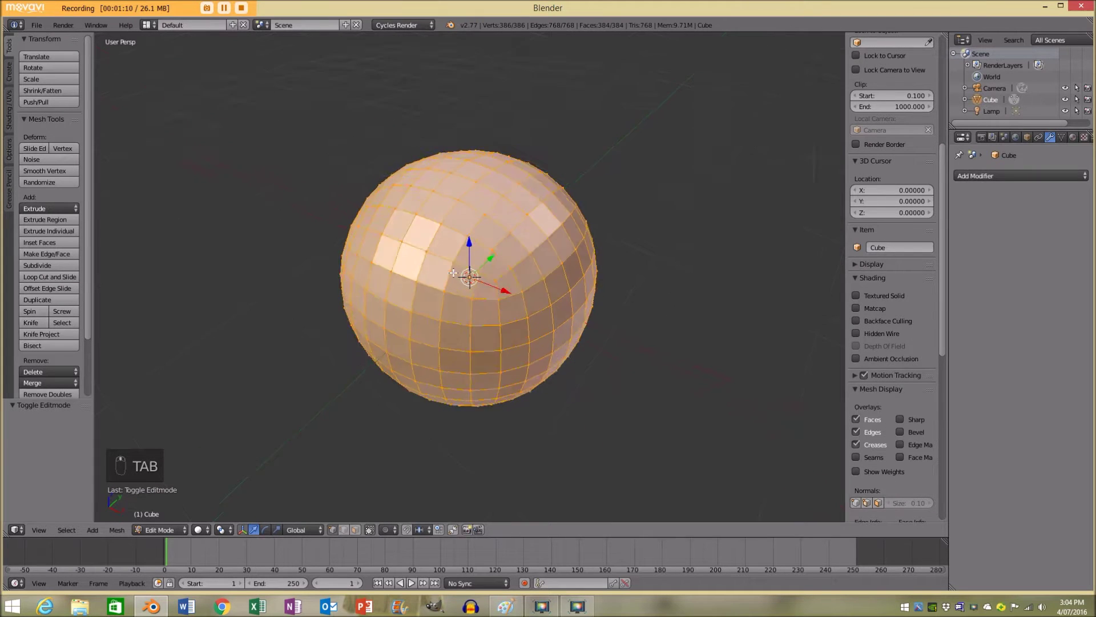
right_click(441, 268)
right_click(483, 277)
middle_click_drag(482, 277, 529, 275)
key("Tab")
scroll(481, 299, "down", 4)
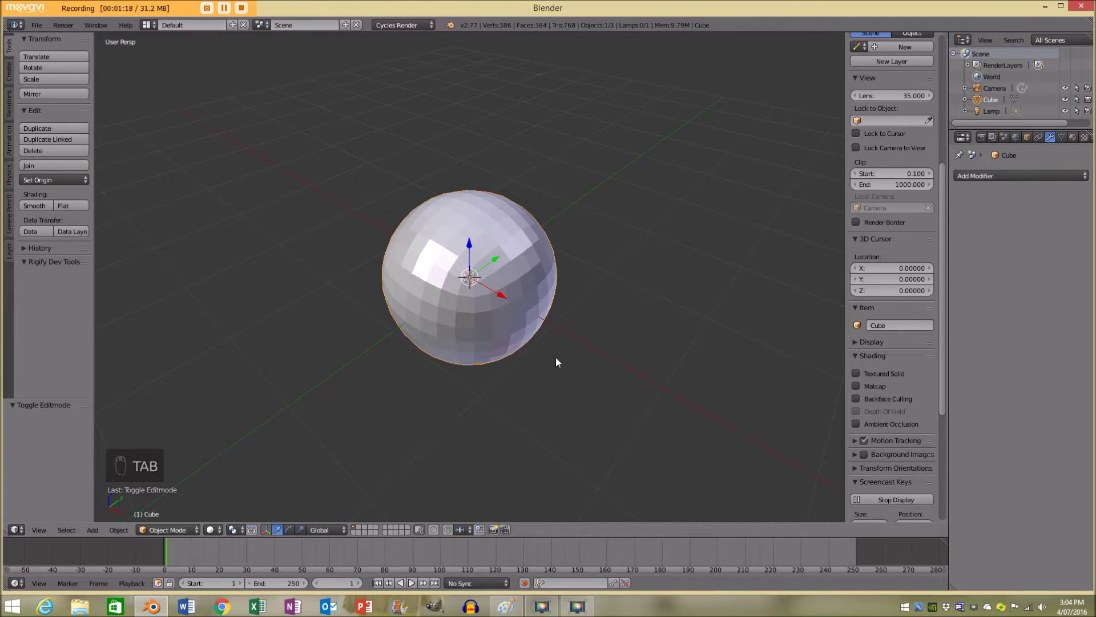
key("Tab")
middle_click_drag(480, 307, 555, 288)
Select all vertices and run To Sphere at factor 1 on the whole mesh.
key("a")
key("a")
key("a")
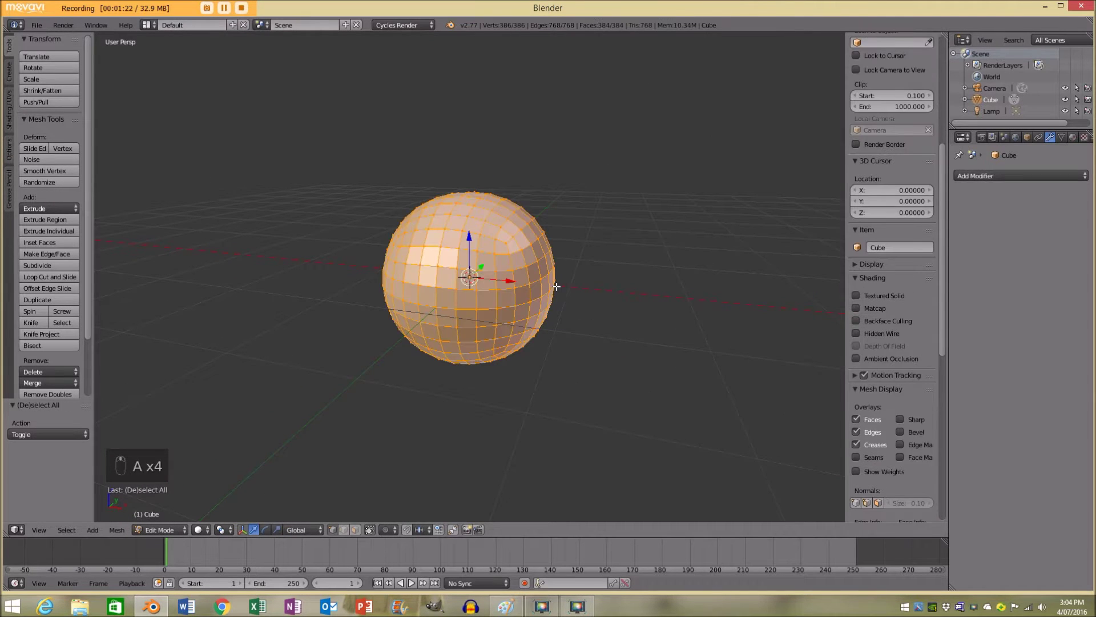
key("space")
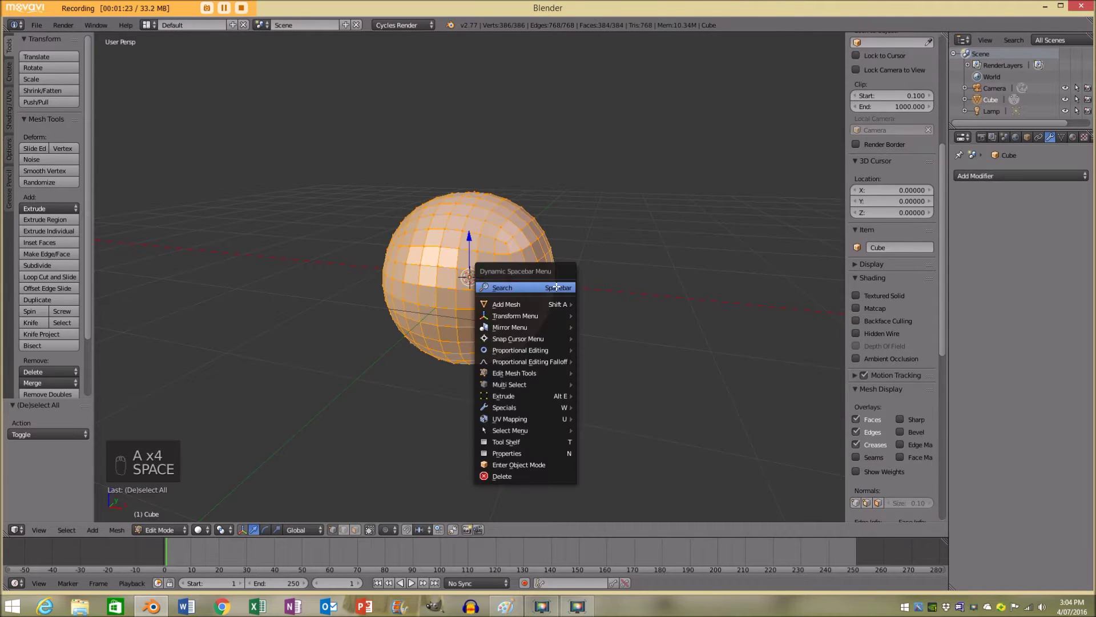
left_click(526, 286)
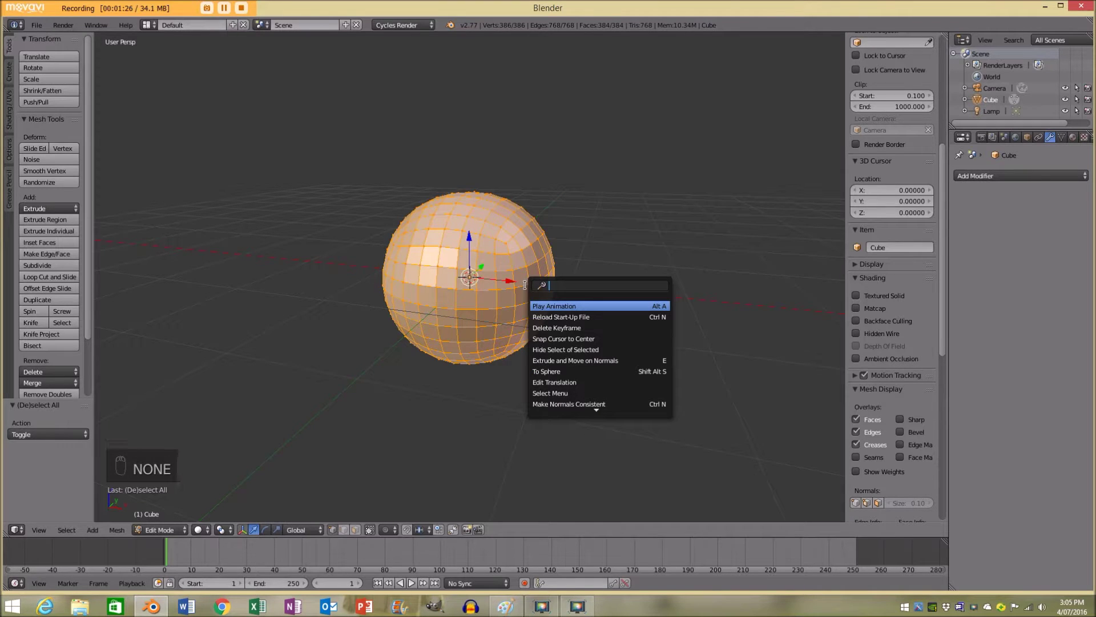
type("make s")
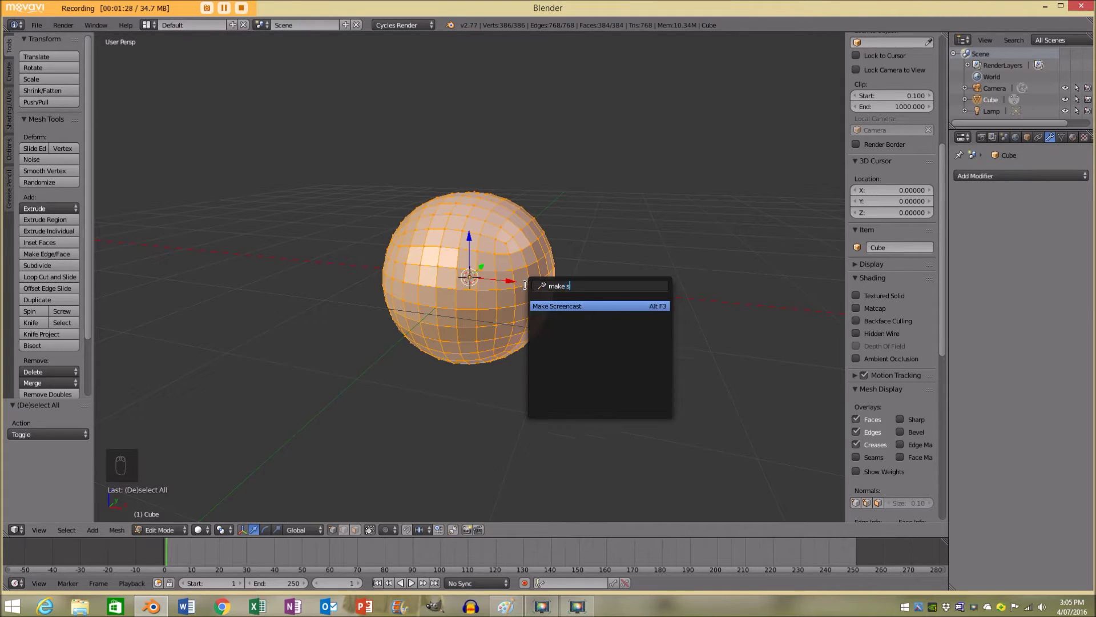
key("BackSpace")
key("BackSpace")
key("BackSpace")
key("BackSpace")
key("BackSpace")
key("BackSpace")
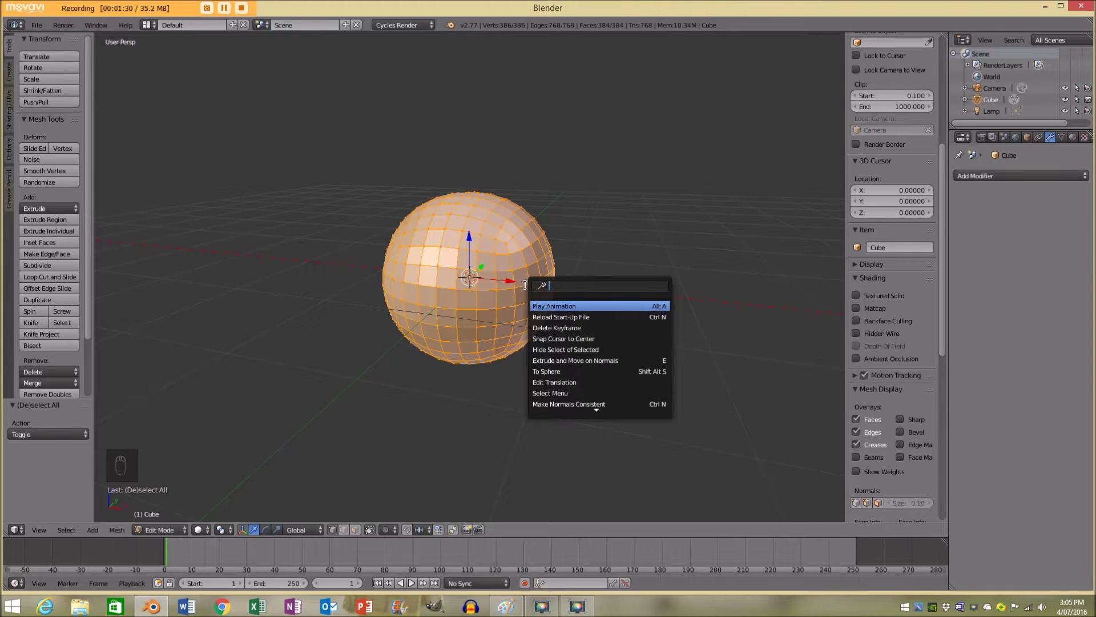
type("to sp")
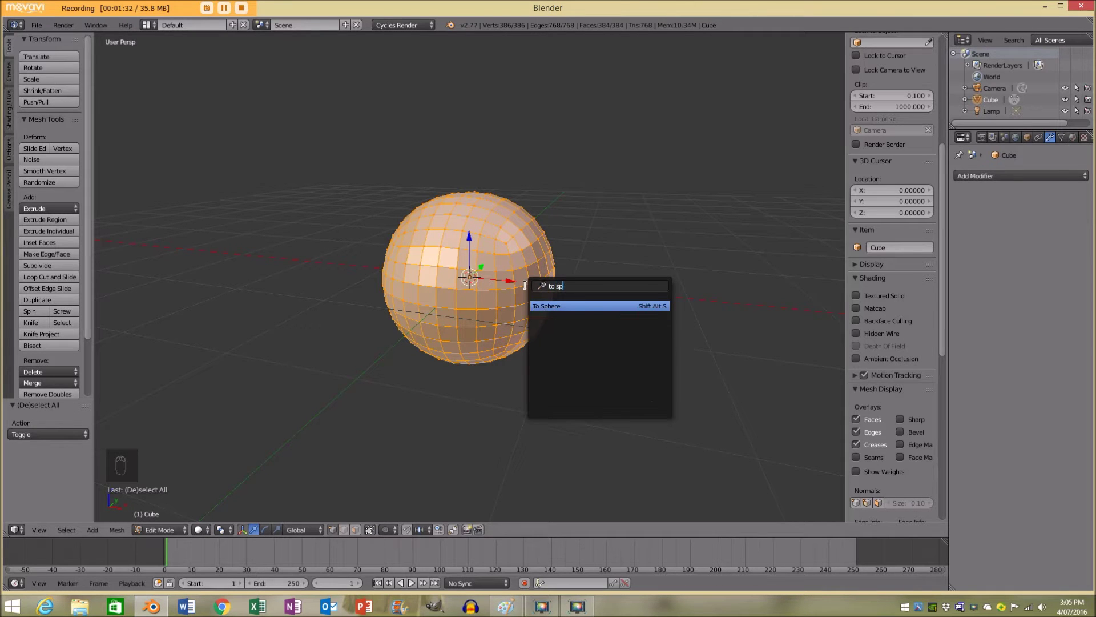
key("Return")
left_click(237, 448)
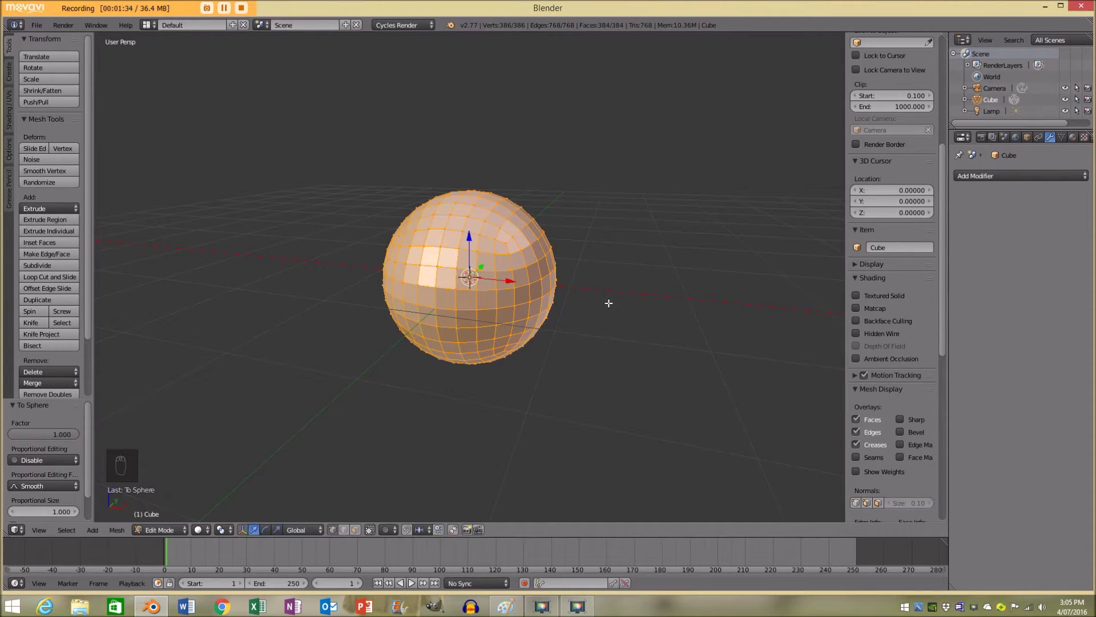
Return to Object Mode and give the sphere smooth shading.
middle_click_drag(607, 303, 463, 265)
key("Tab")
middle_click_drag(532, 317, 354, 289)
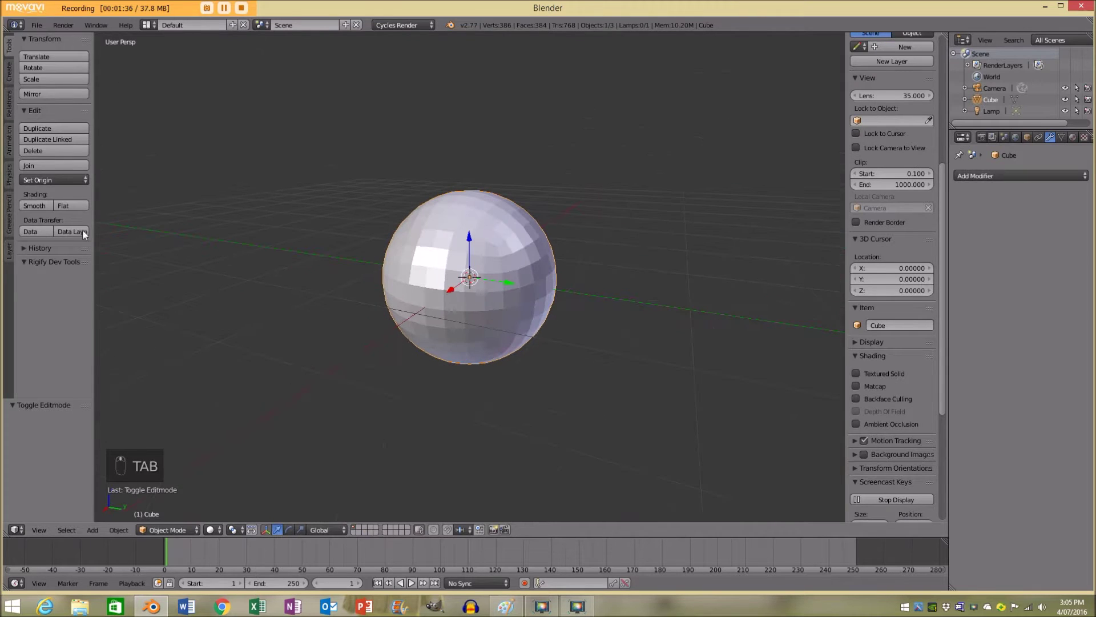
left_click(34, 206)
middle_click_drag(599, 234, 639, 259)
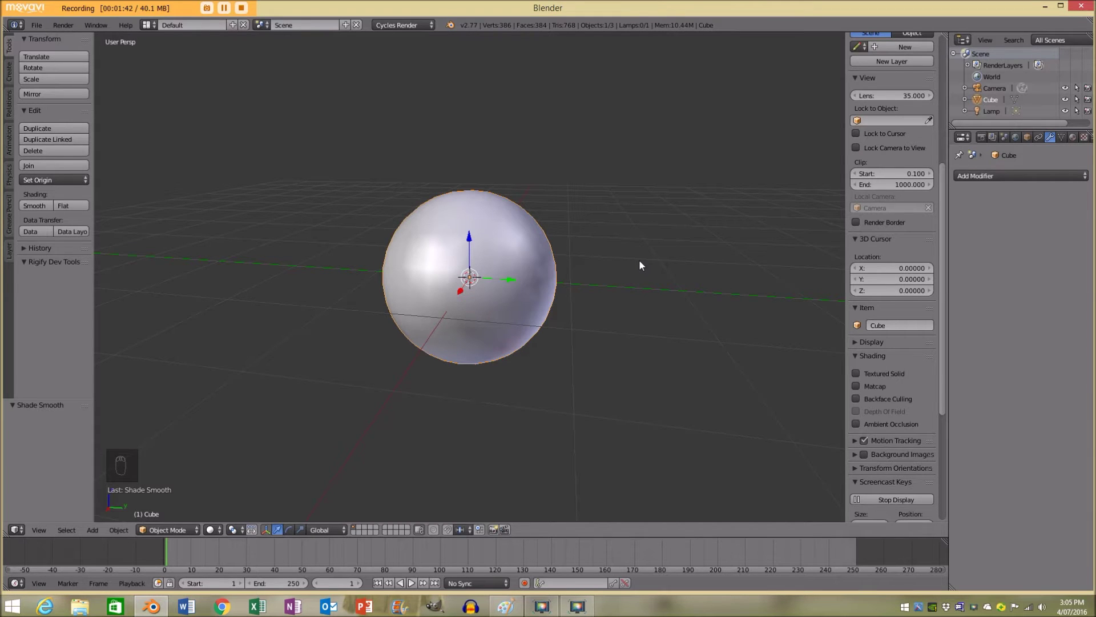
Orbit and zoom around the smooth-shaded sphere to inspect its roundness.
middle_click_drag(595, 228, 477, 251)
middle_click_drag(529, 218, 423, 155)
scroll(483, 301, "up", 2)
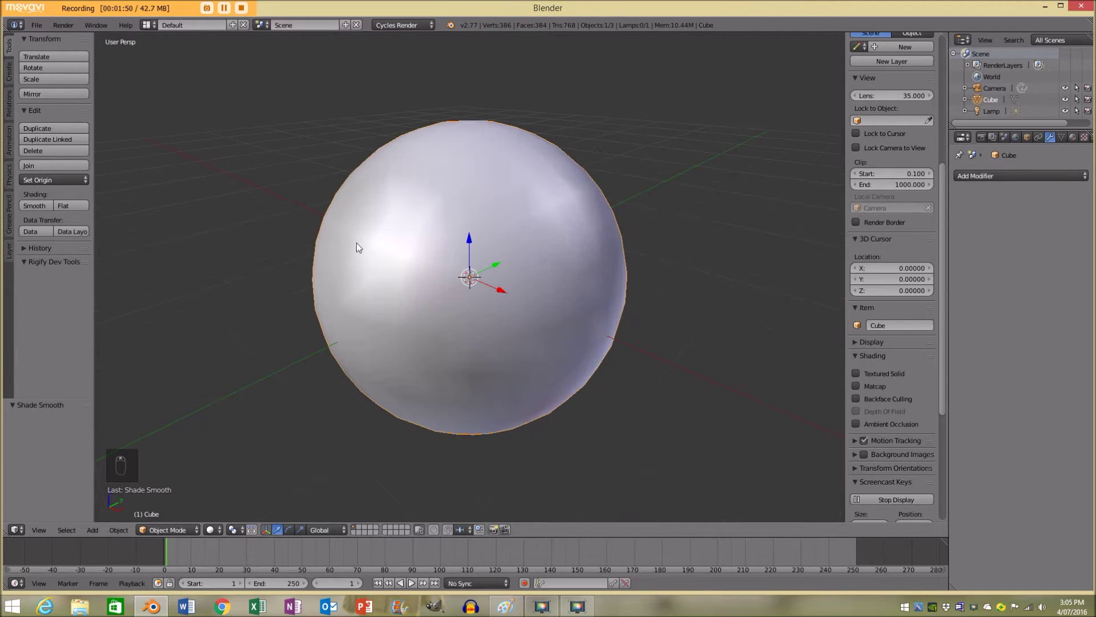
scroll(512, 268, "down", 1)
middle_click_drag(512, 268, 490, 295)
scroll(490, 296, "up", 2)
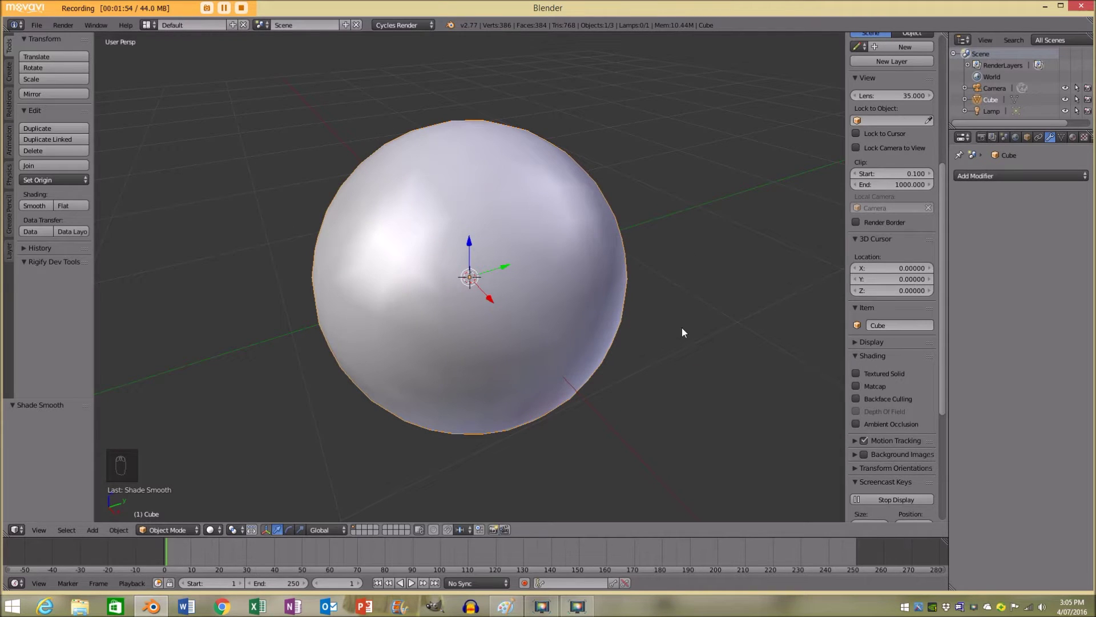
mouse_move(350, 247)
middle_mouse_down()
mouse_move(446, 276)
mouse_move(492, 230)
mouse_move(446, 276)
mouse_move(456, 268)
middle_mouse_up()
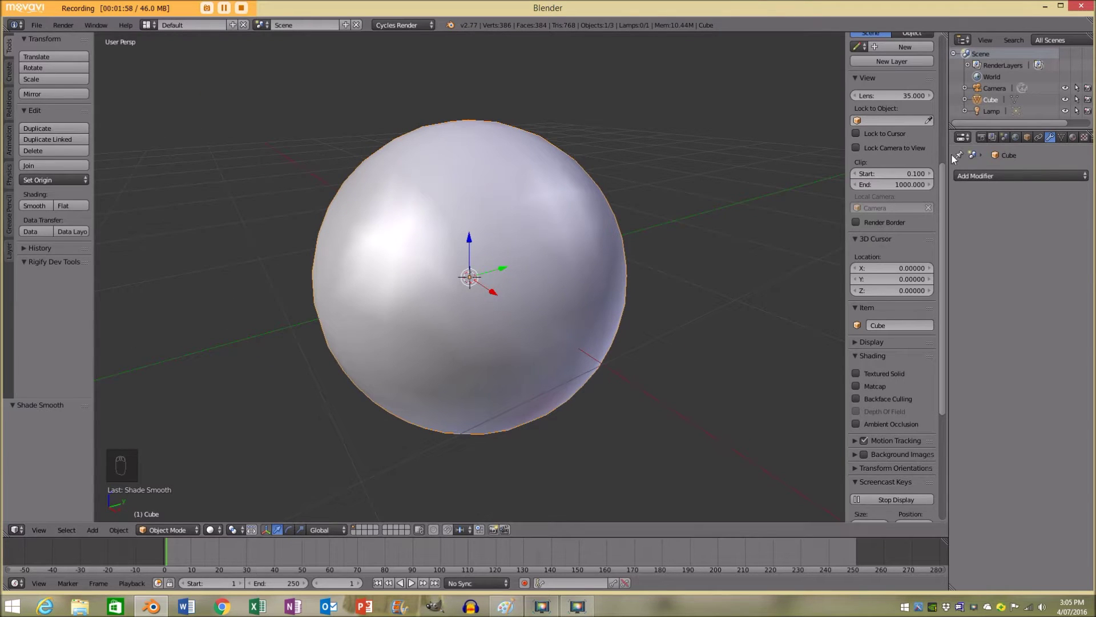
Widen the Properties editor and bring up the Add Modifier list.
left_click_drag(952, 166, 885, 167)
scroll(729, 171, "down", 2)
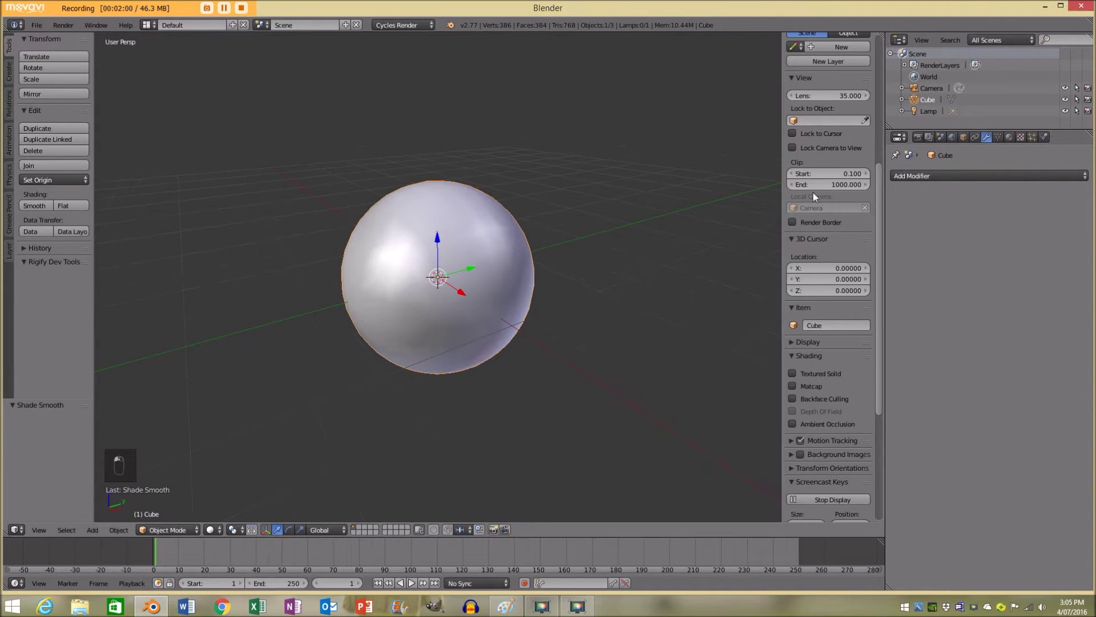
left_click(974, 176)
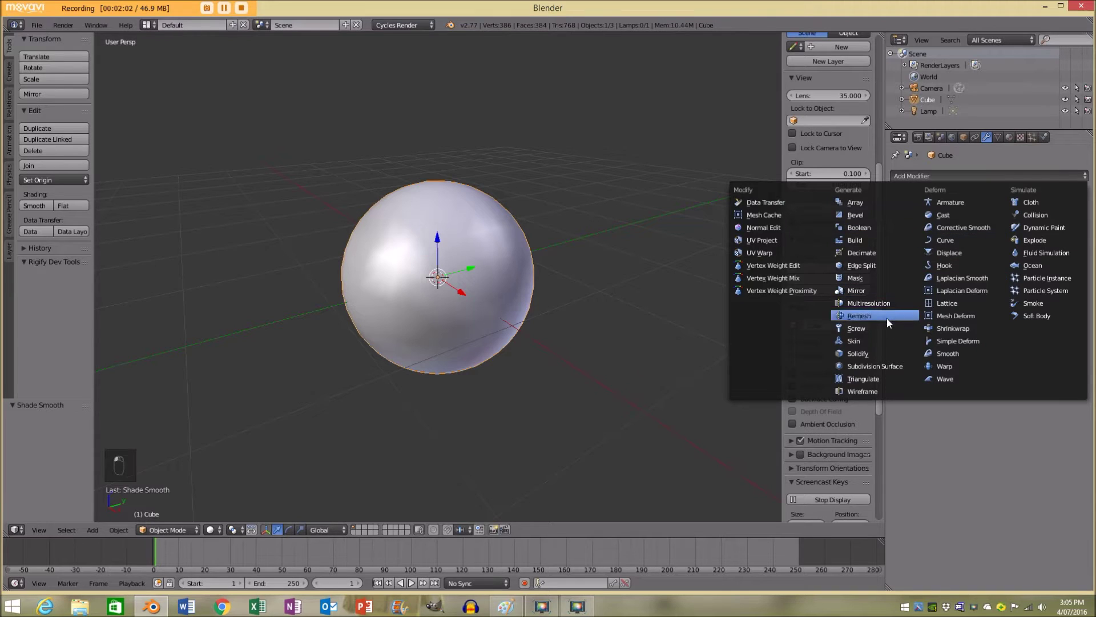
Add a Multiresolution modifier and subdivide the sphere to level 4.
left_click(895, 303)
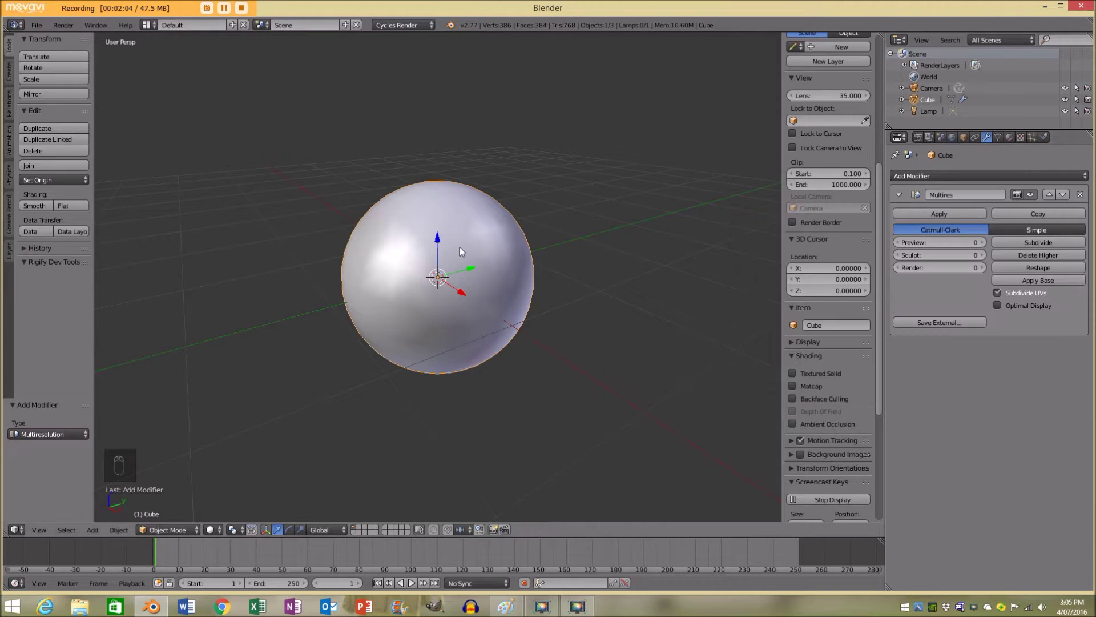
scroll(457, 245, "up", 2)
scroll(444, 240, "down", 1)
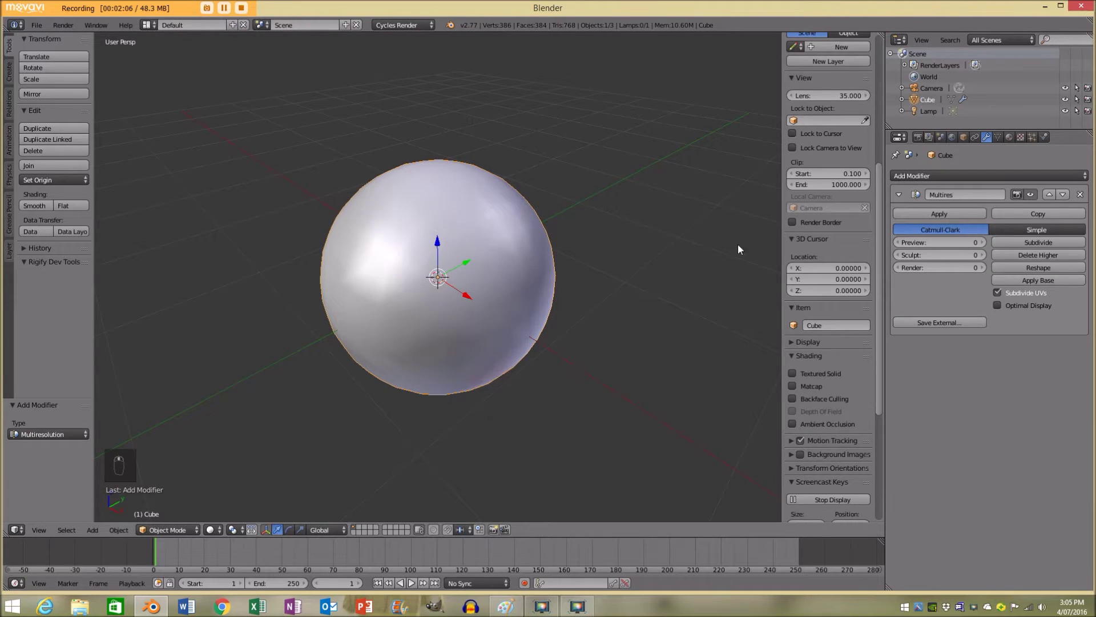
left_click(1050, 242)
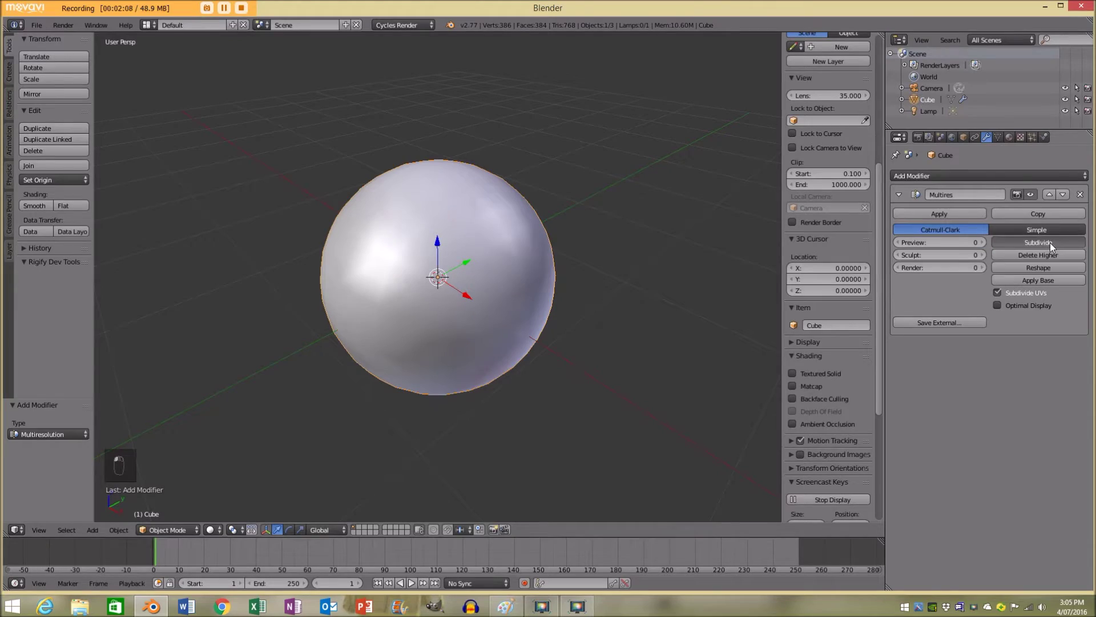
left_click(1050, 242)
left_click(1051, 242)
left_click(1052, 242)
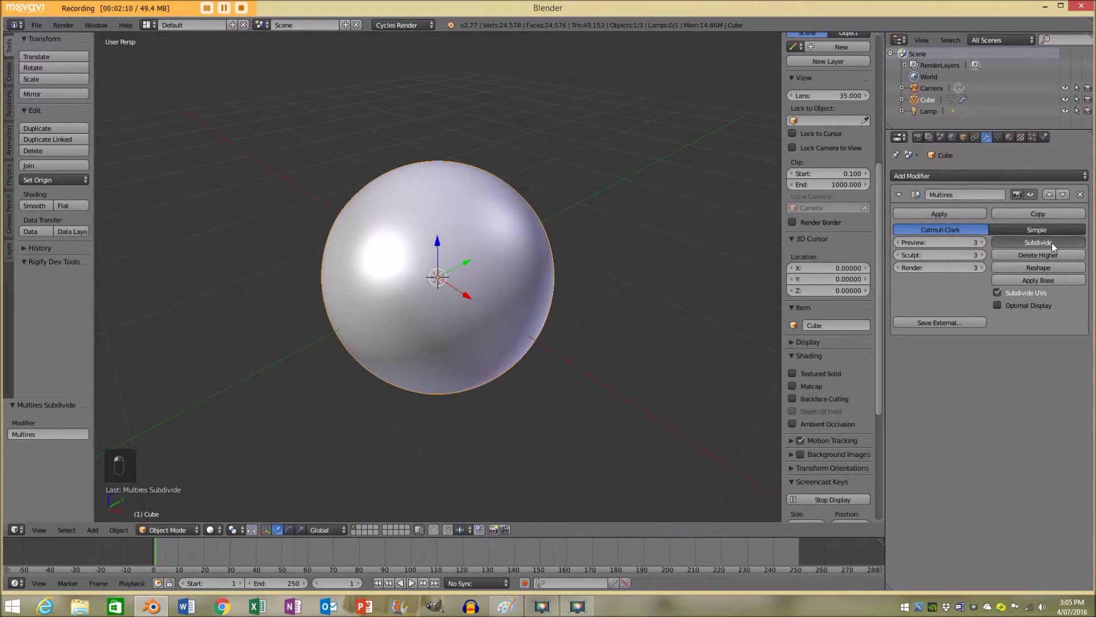
Switch to wireframe and inspect the dense mesh down to a level side-on view.
key("z")
scroll(553, 242, "up", 4)
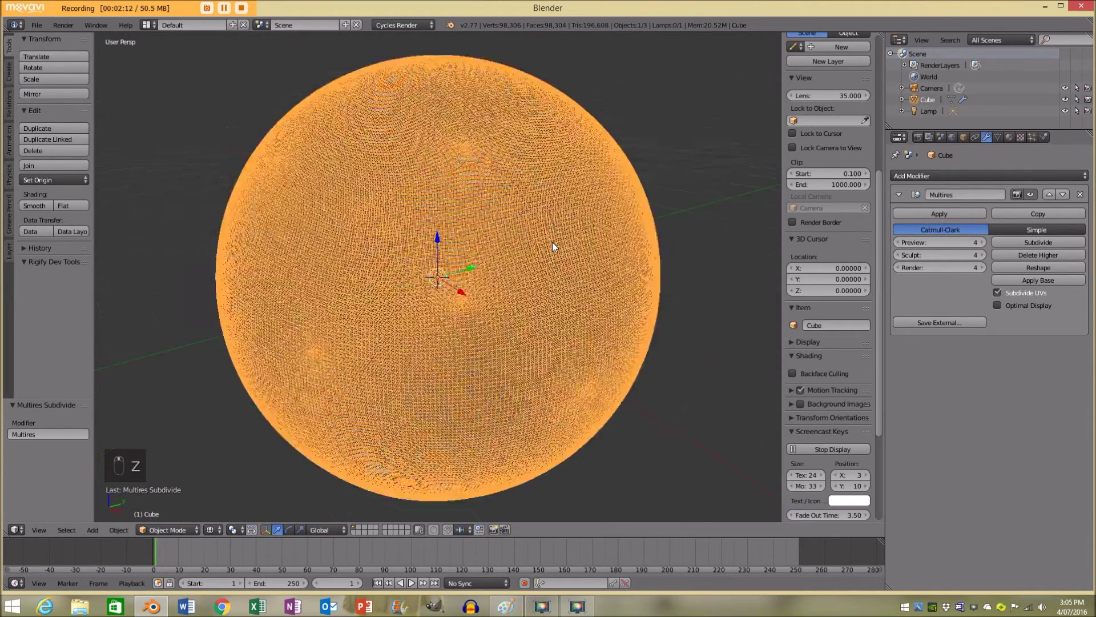
middle_click_drag(535, 231, 577, 292)
scroll(587, 284, "up", 3)
scroll(559, 246, "up", 2)
scroll(522, 248, "down", 8)
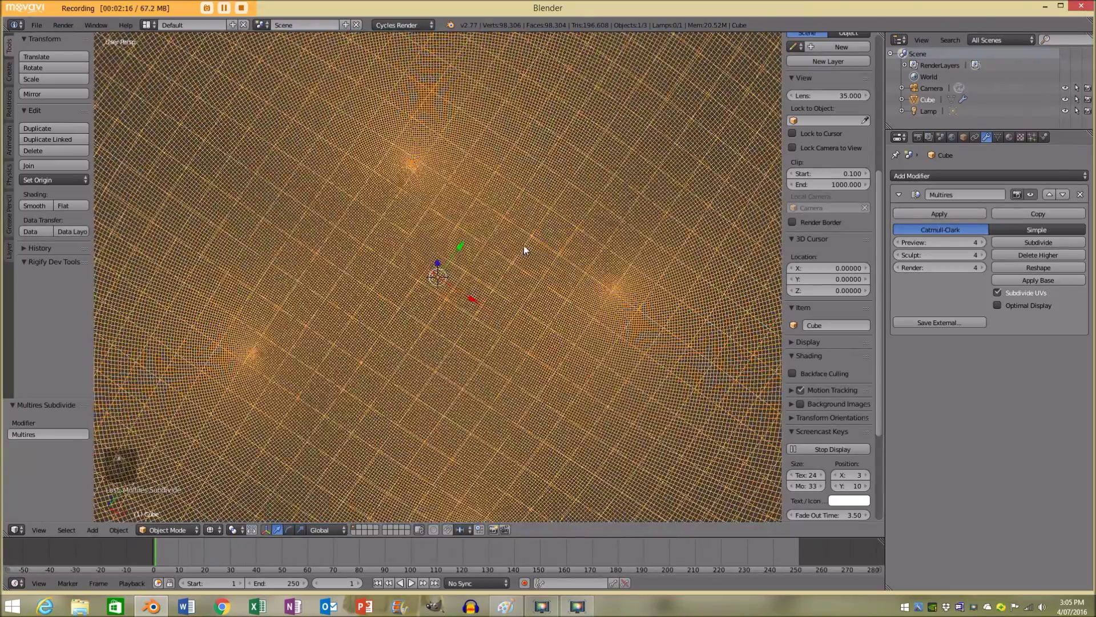
mouse_move(532, 266)
middle_mouse_down()
mouse_move(500, 261)
mouse_move(542, 260)
middle_mouse_up()
scroll(577, 270, "up", 3)
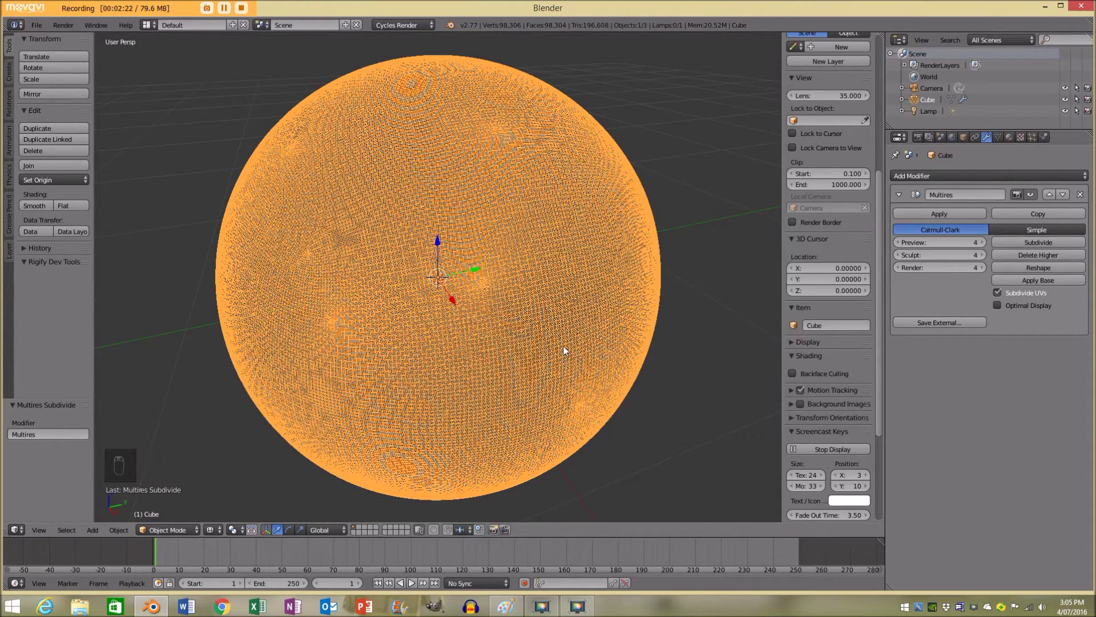
scroll(428, 255, "down", 1)
middle_click_drag(364, 273, 421, 309)
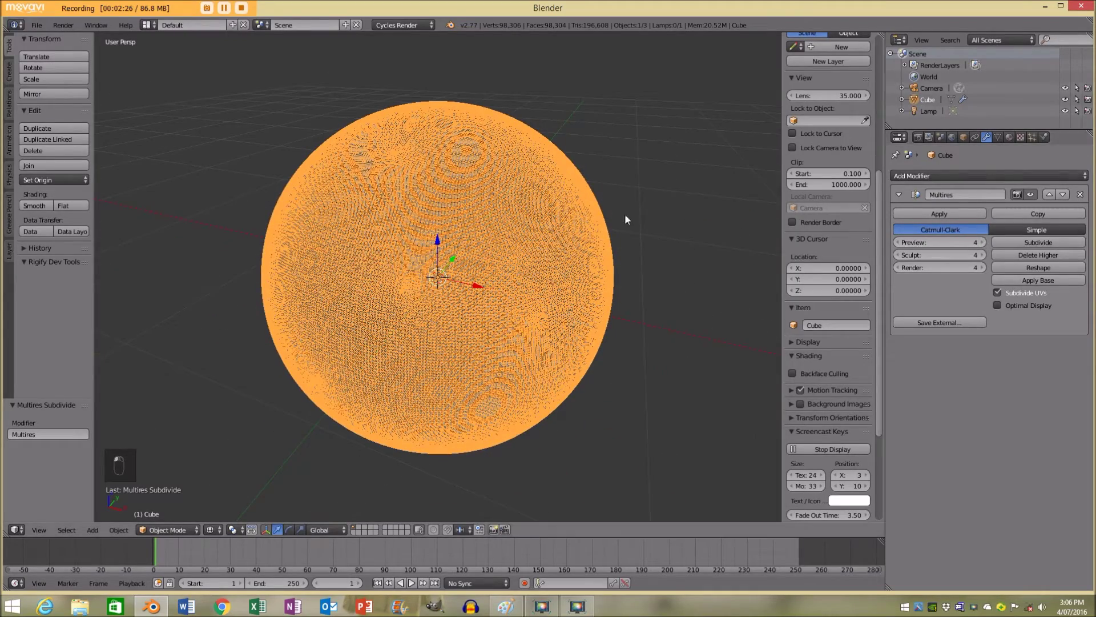
middle_click_drag(615, 239, 539, 226)
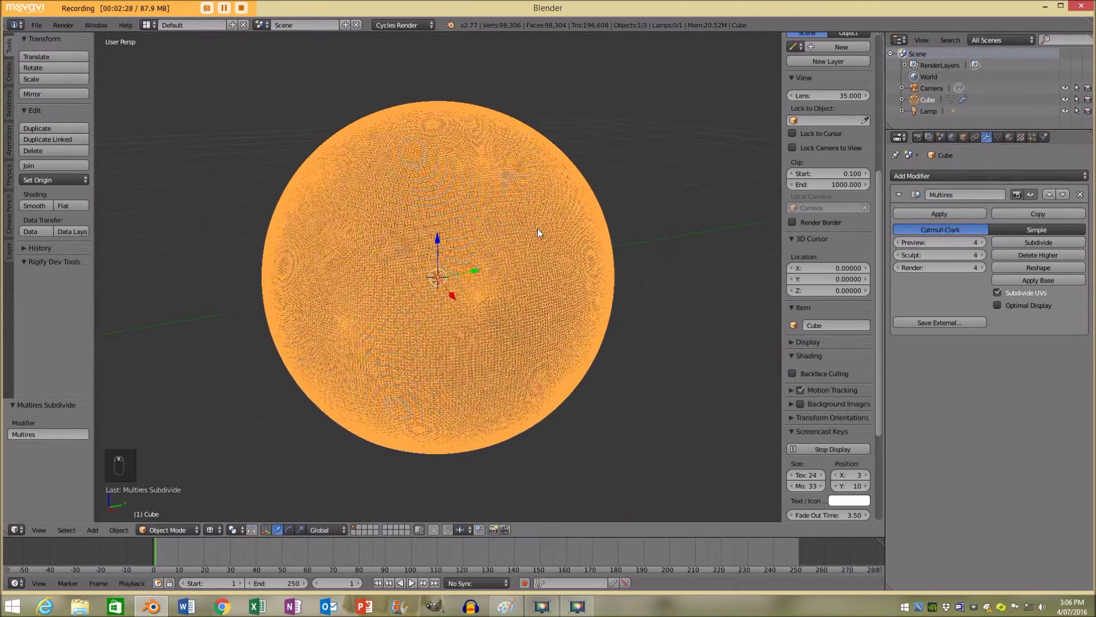
Subdivide once more to multires level 5 and enter Edit Mode.
left_click(1008, 242)
mouse_move(636, 243)
middle_mouse_down()
mouse_move(555, 207)
mouse_move(628, 248)
middle_mouse_up()
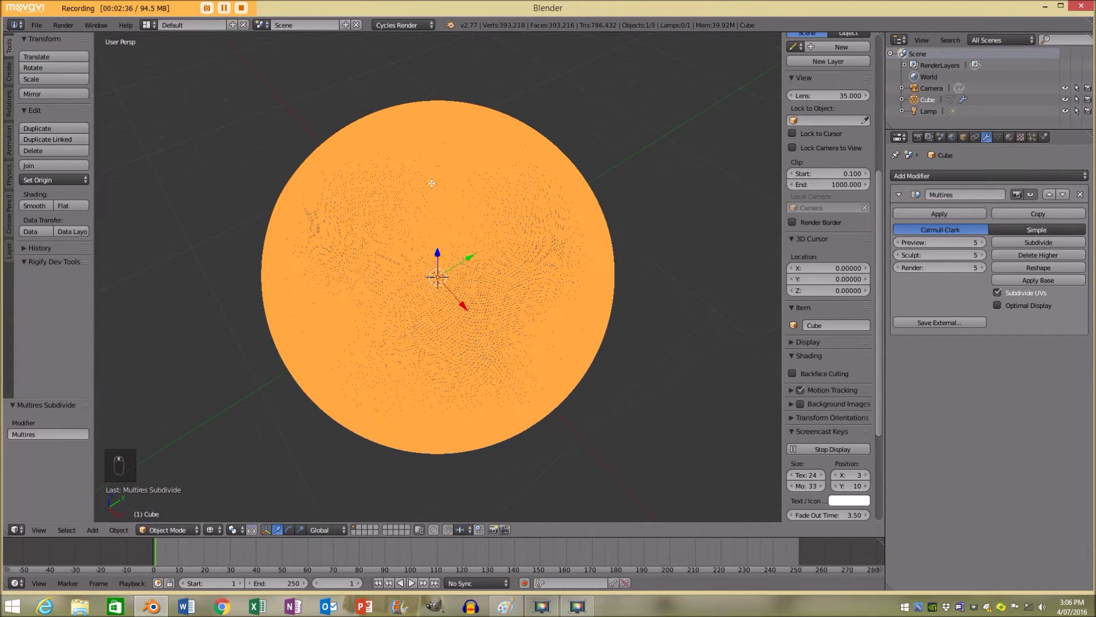
key("Tab")
From top view, select the equator and meridian loops, deselecting stray vertices.
key("z")
key("a")
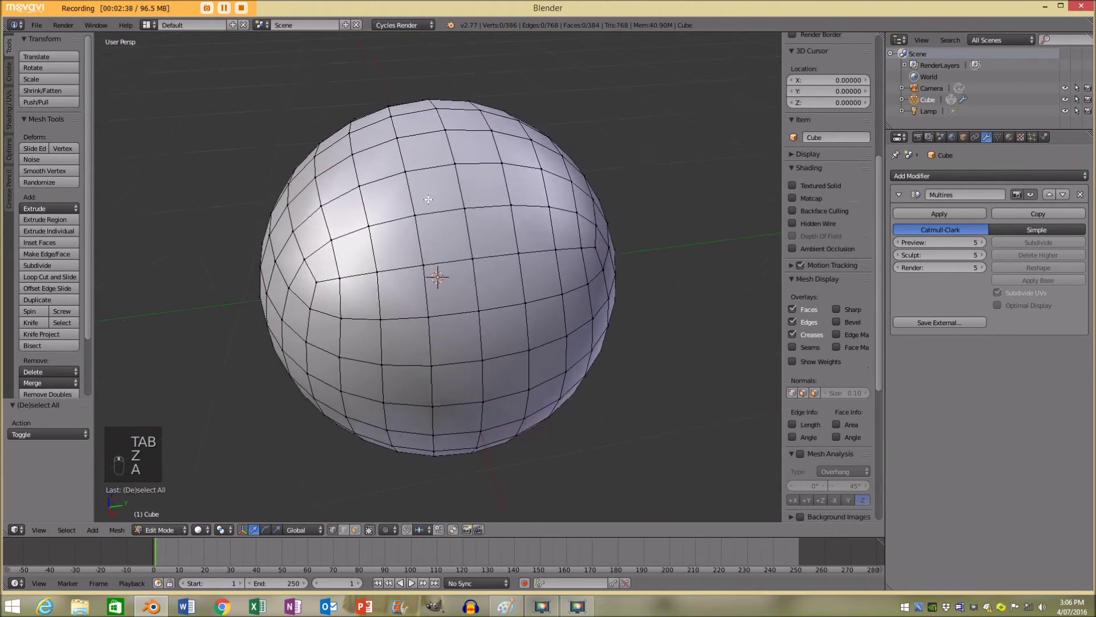
key("KP_7")
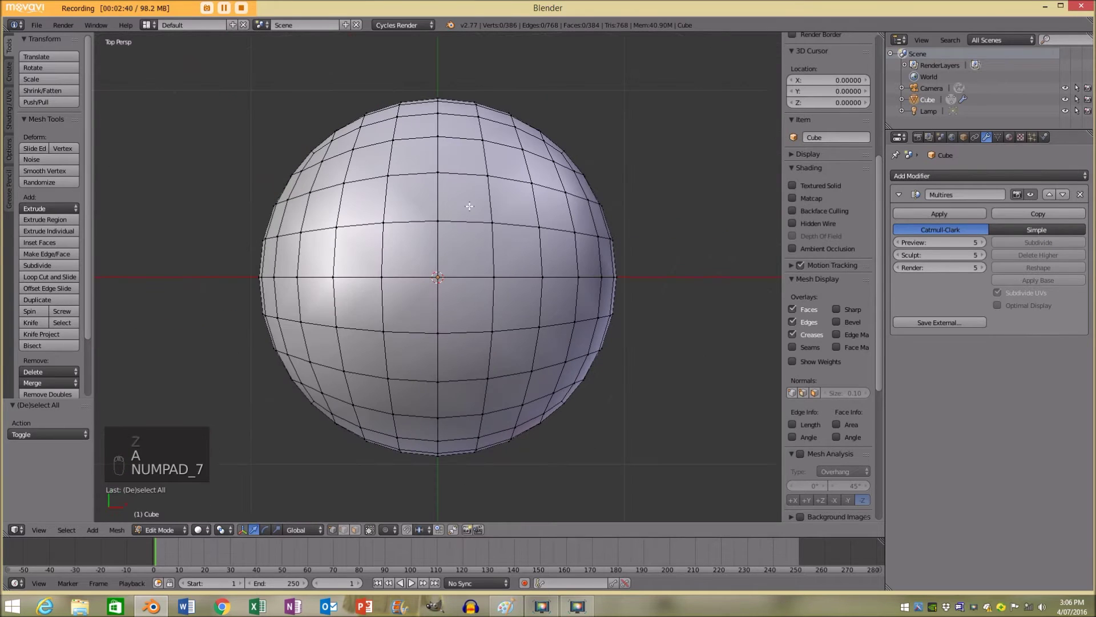
left_click(463, 277, "alt")
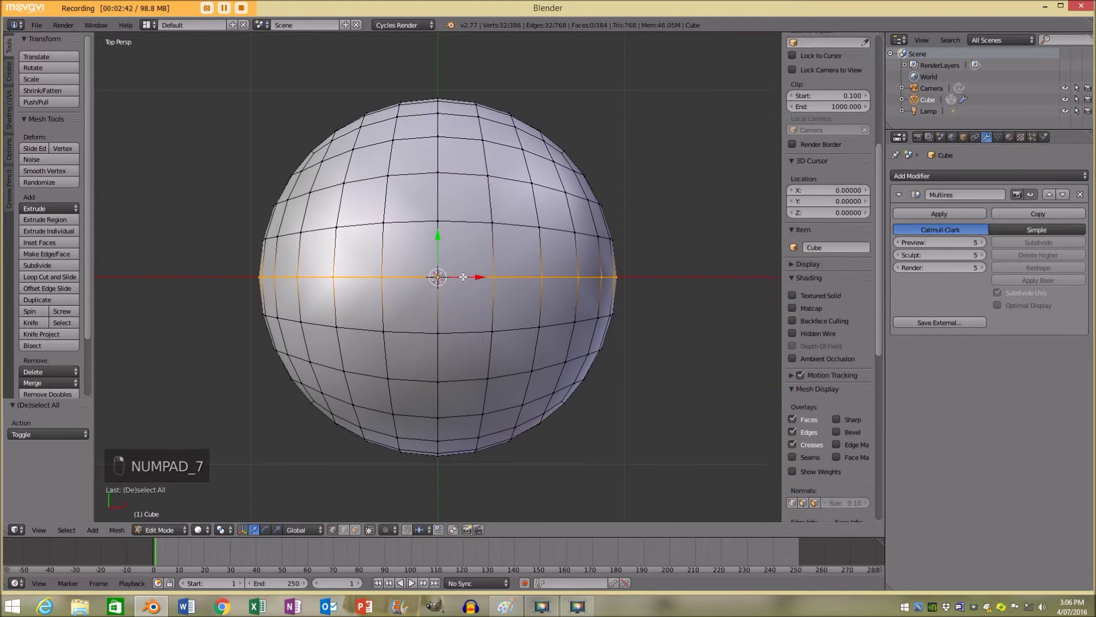
left_click(438, 201, "alt+shift")
mouse_move(526, 318)
middle_mouse_down()
mouse_move(543, 298)
mouse_move(545, 308)
middle_mouse_up()
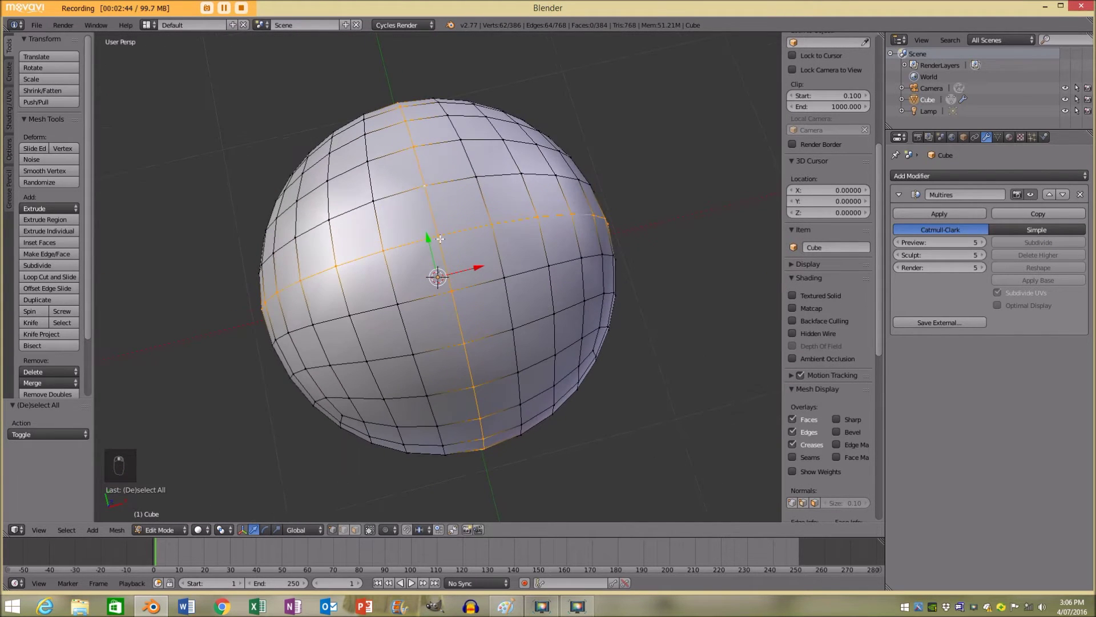
right_click(438, 236, "shift")
key("KP_7")
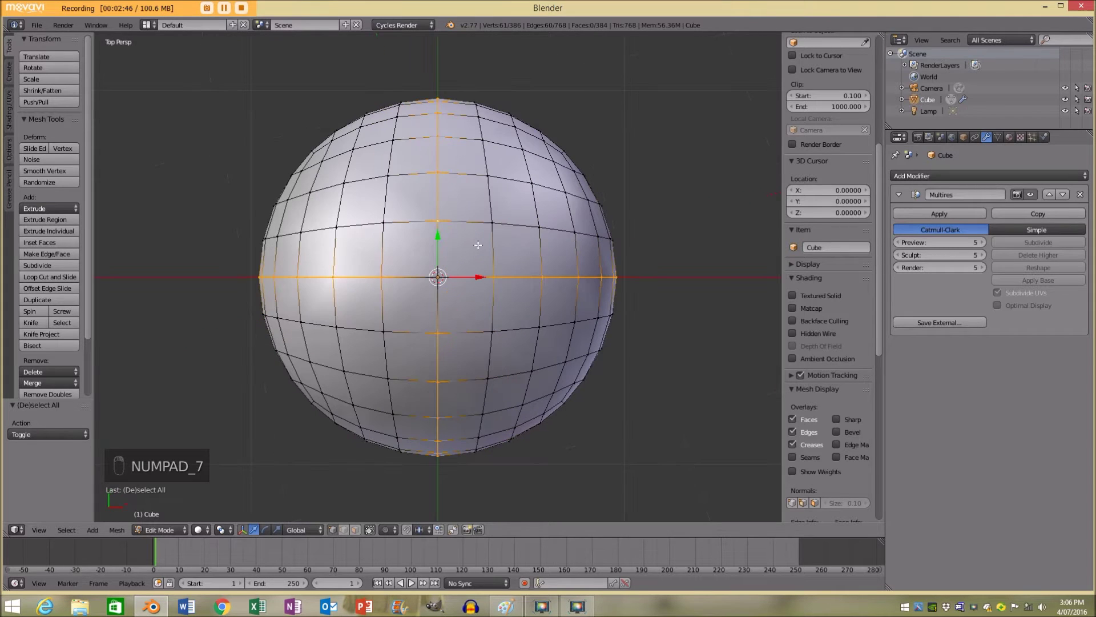
right_click(438, 221, "shift")
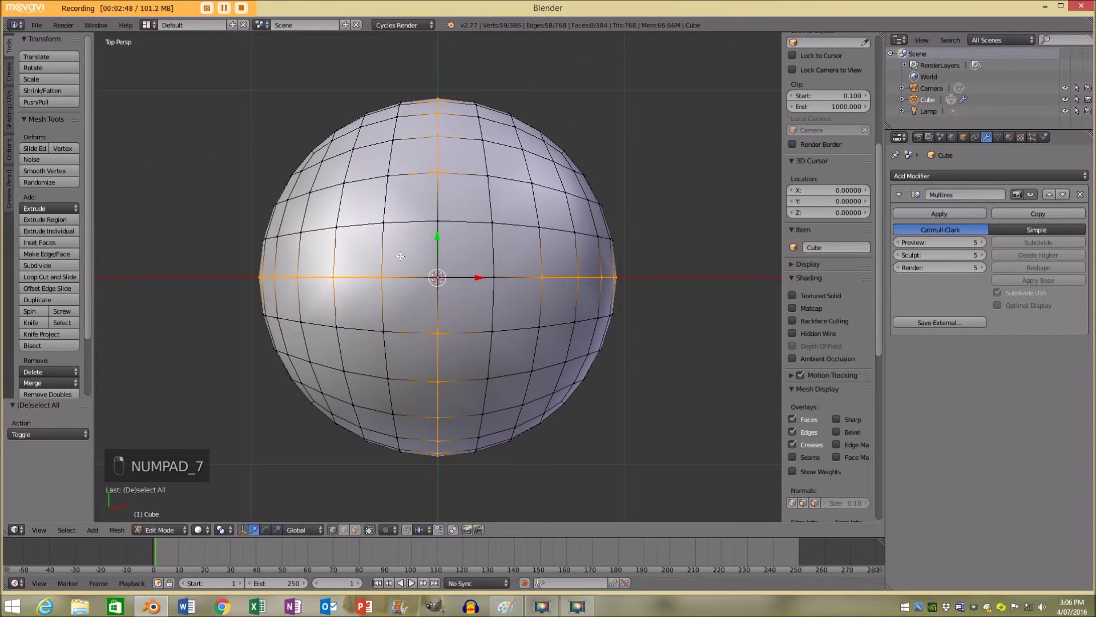
right_click(452, 340, "shift")
mouse_move(455, 343)
middle_mouse_down()
mouse_move(526, 347)
mouse_move(529, 329)
mouse_move(535, 362)
mouse_move(530, 320)
mouse_move(473, 245)
mouse_move(520, 262)
middle_mouse_up()
key("z")
key("z")
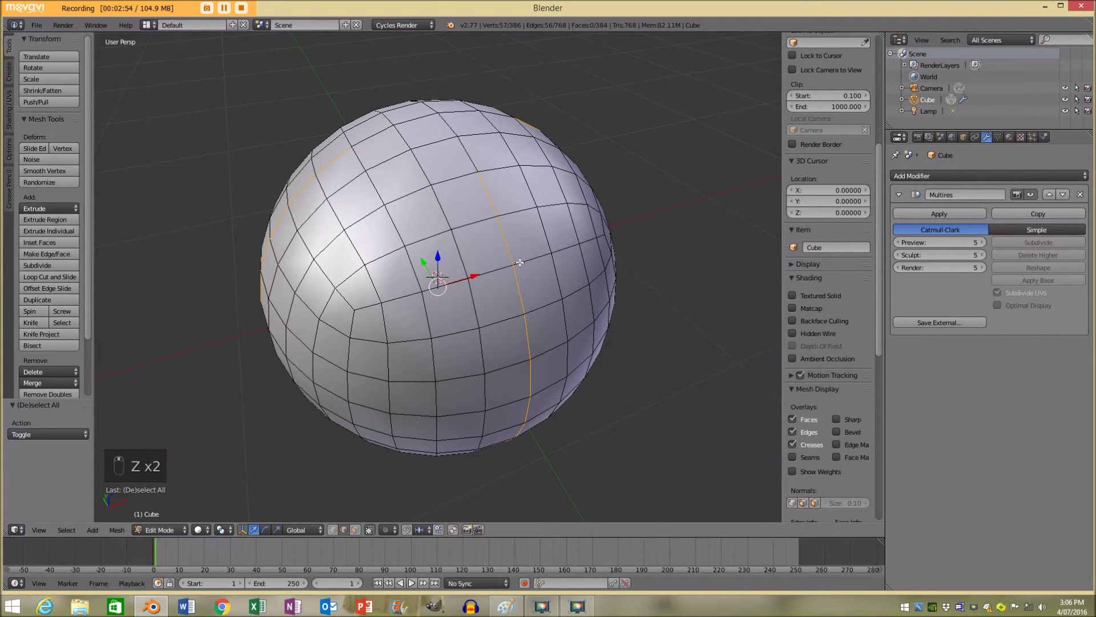
Mark the selected edges as a seam, then deselect everything.
key("ctrl+e")
left_click(502, 338)
key("a")
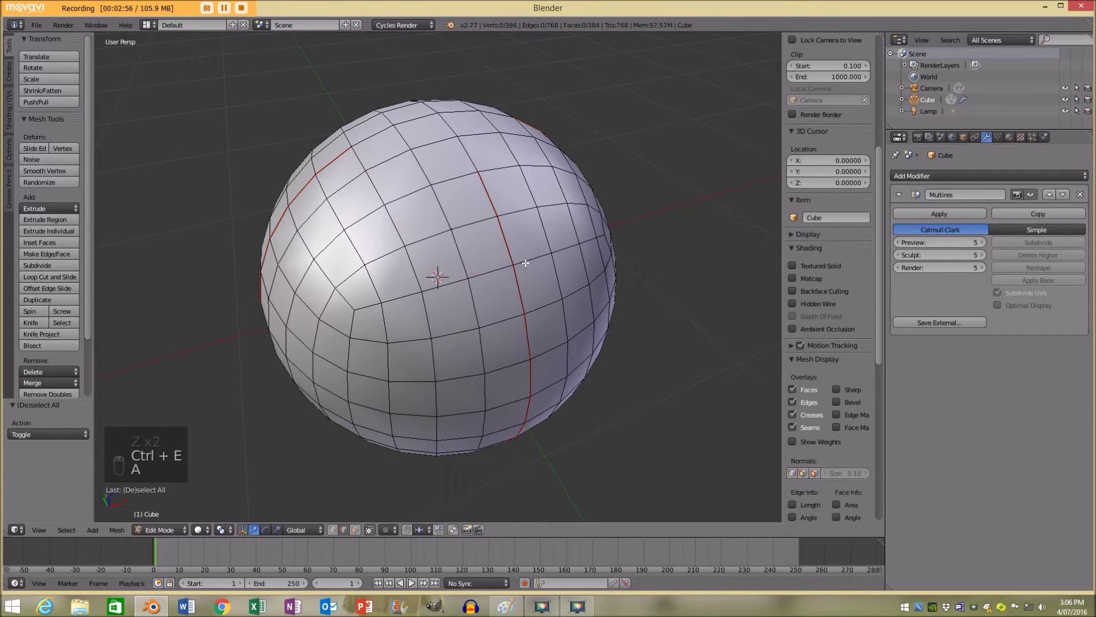
scroll(828, 171, "down", 3)
left_click(148, 25)
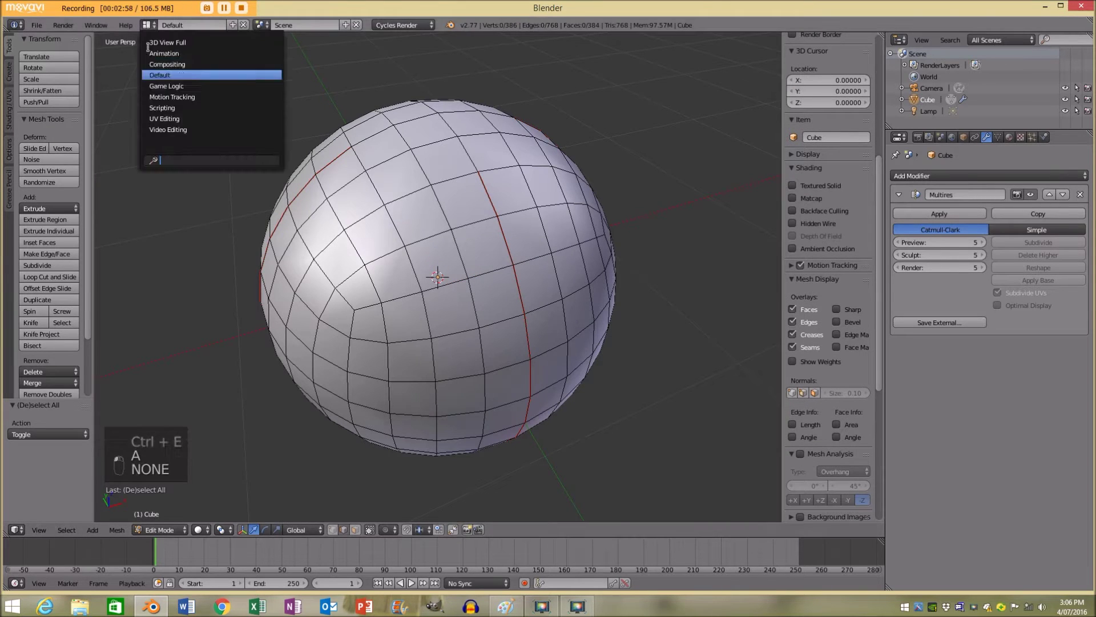
Switch to the UV Editing layout and unwrap the whole sphere.
left_click(180, 118)
key("a")
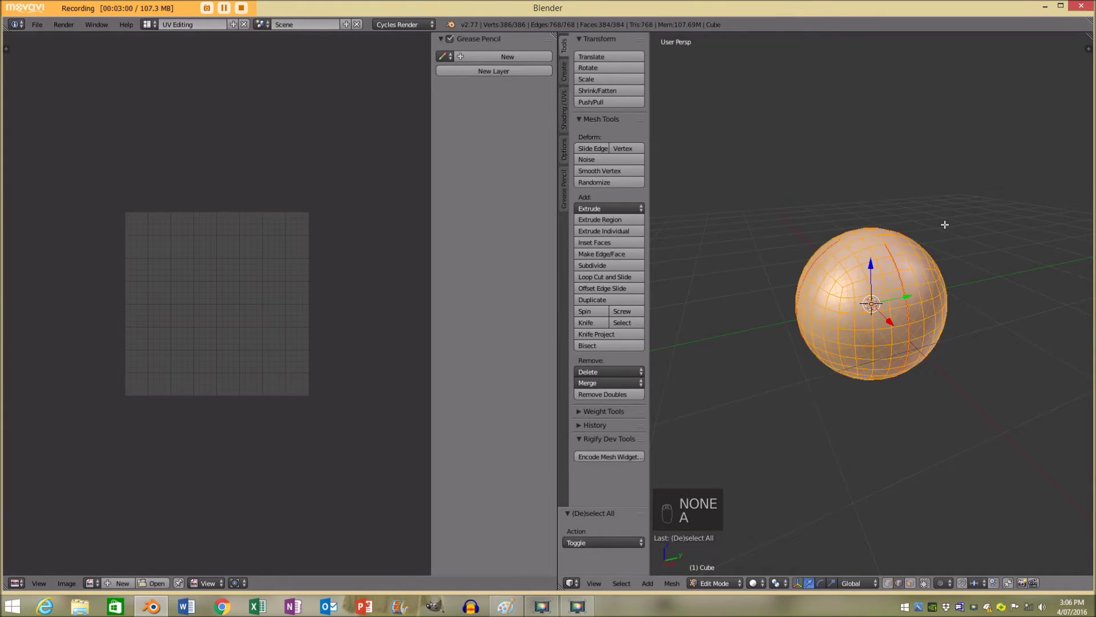
key("u")
left_click(944, 225)
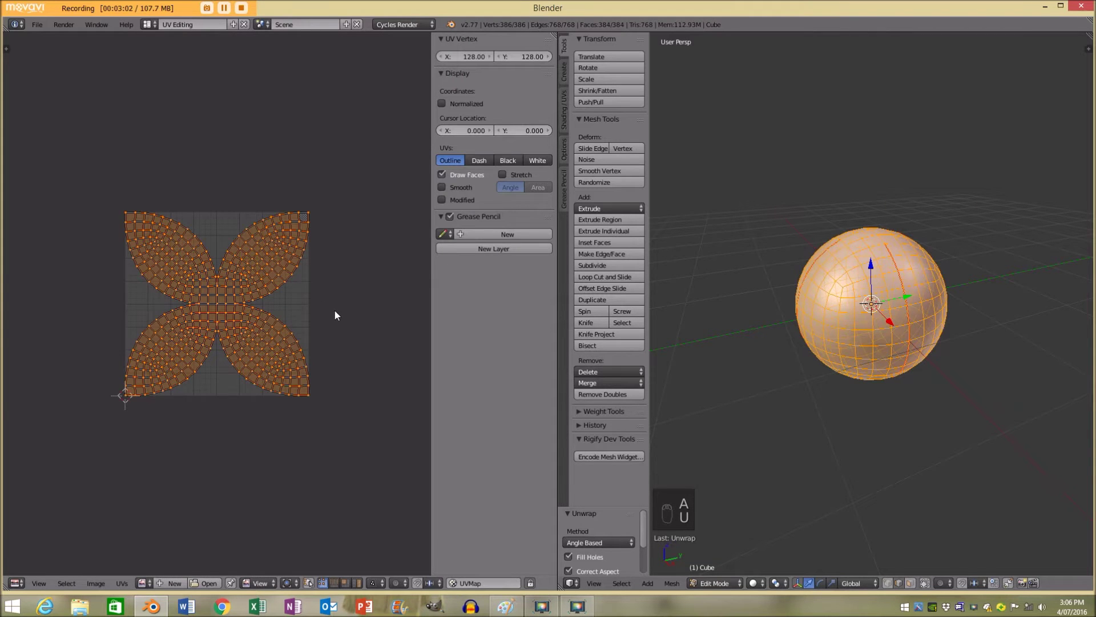
Scale the unwrapped UV island down to 0.95.
scroll(340, 297, "up", 2)
scroll(325, 325, "down", 1)
key("s")
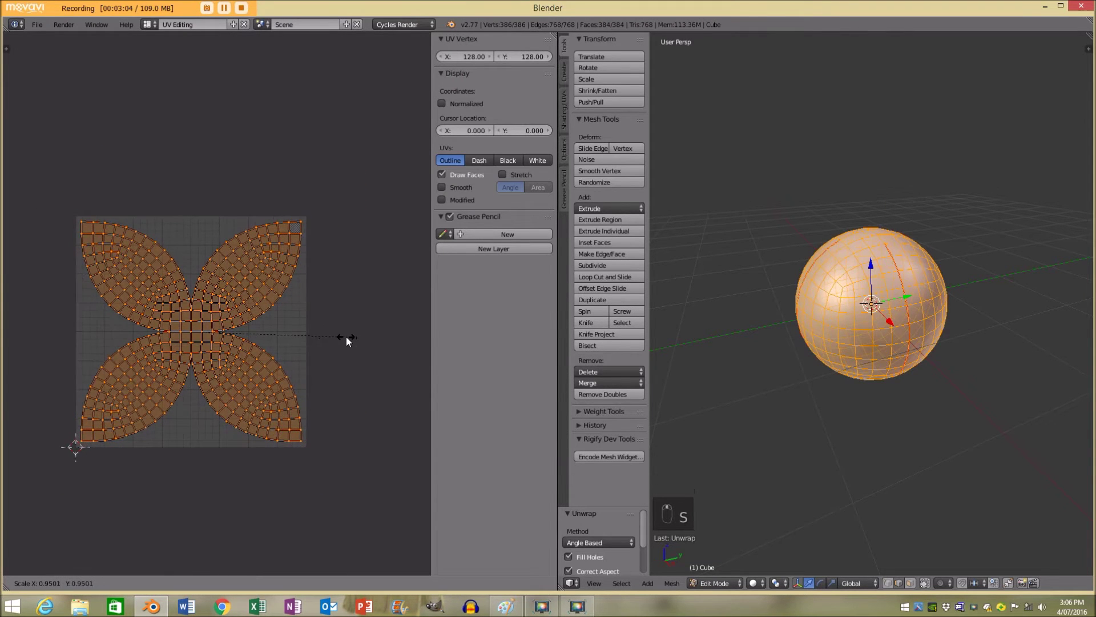
left_click(346, 337)
scroll(326, 345, "up", 2)
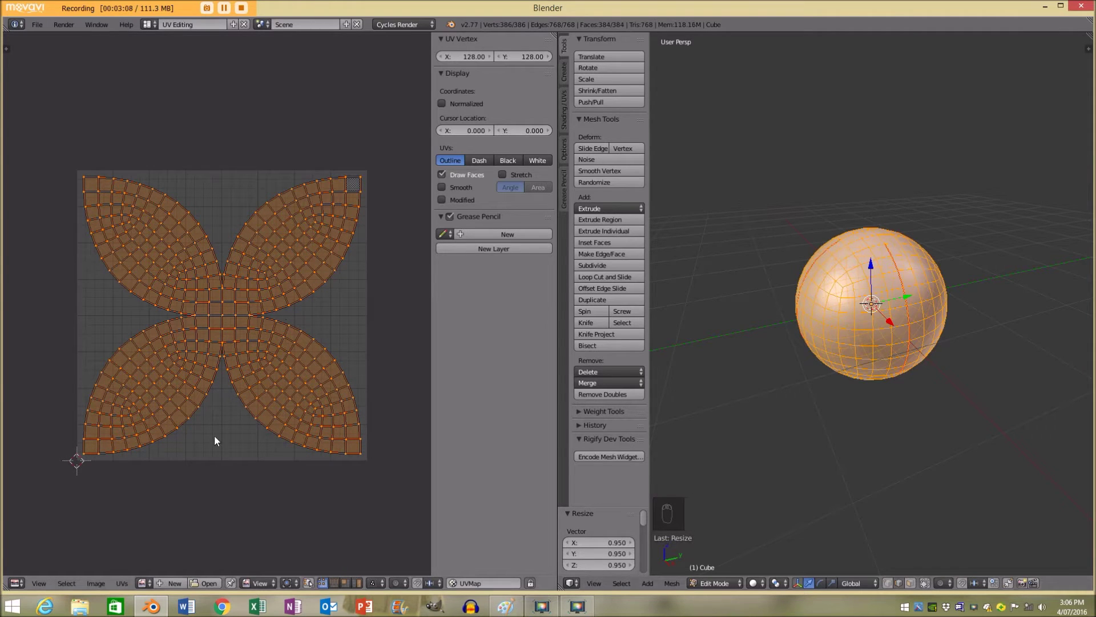
Create a 1024×1024 image named 'Normal map' with a blue-violet fill colour.
left_click(170, 581)
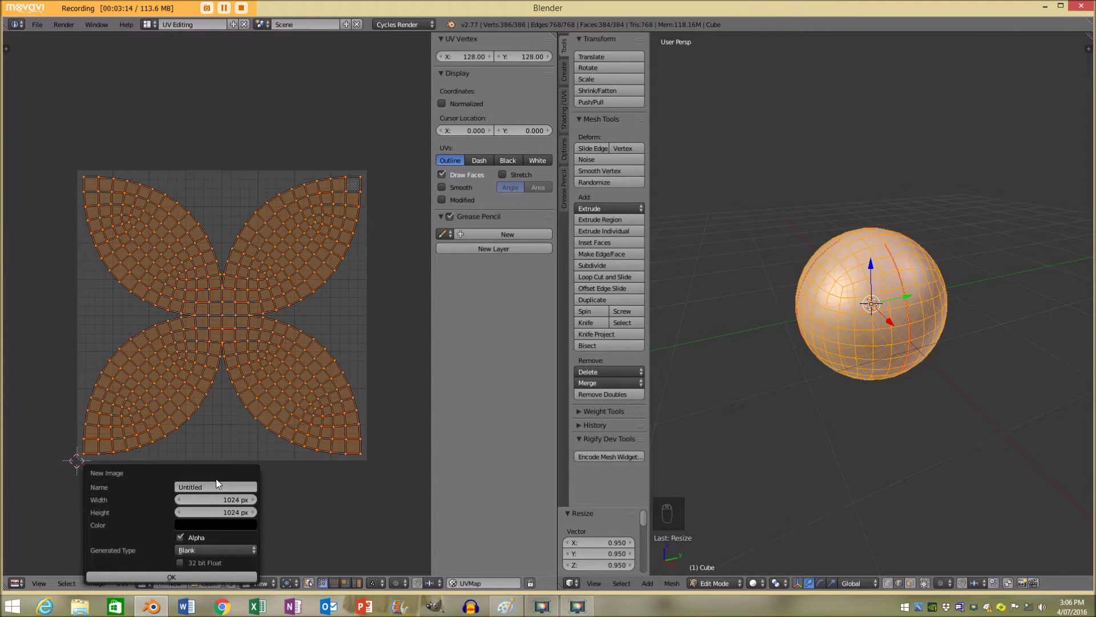
left_click(216, 484)
type("Normal map")
key("Return")
left_click(211, 526)
left_click(272, 378)
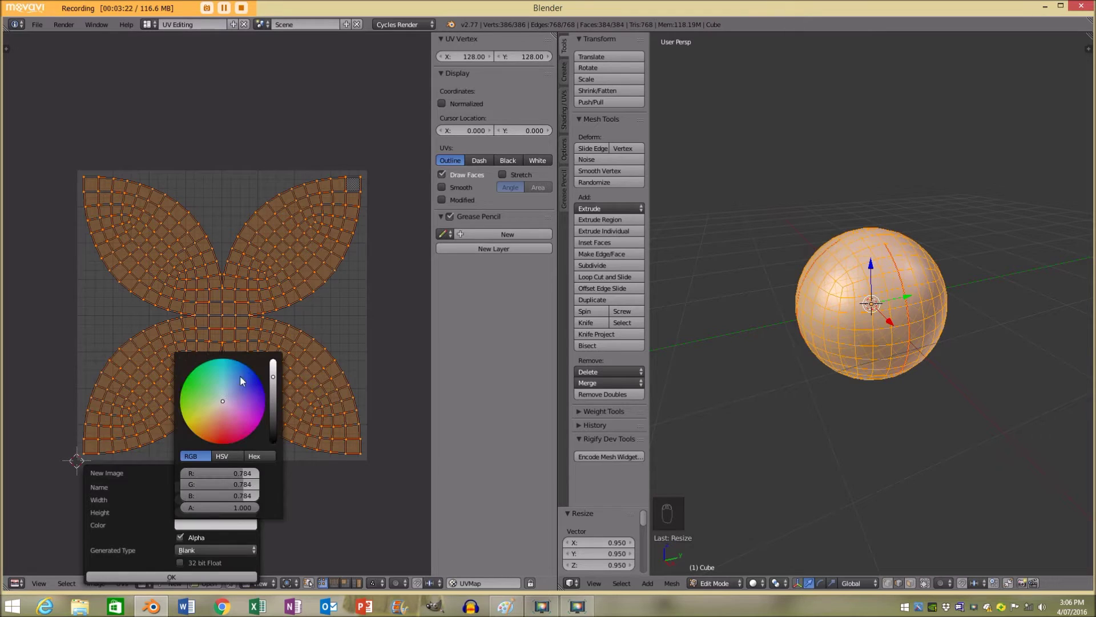
left_click(238, 385)
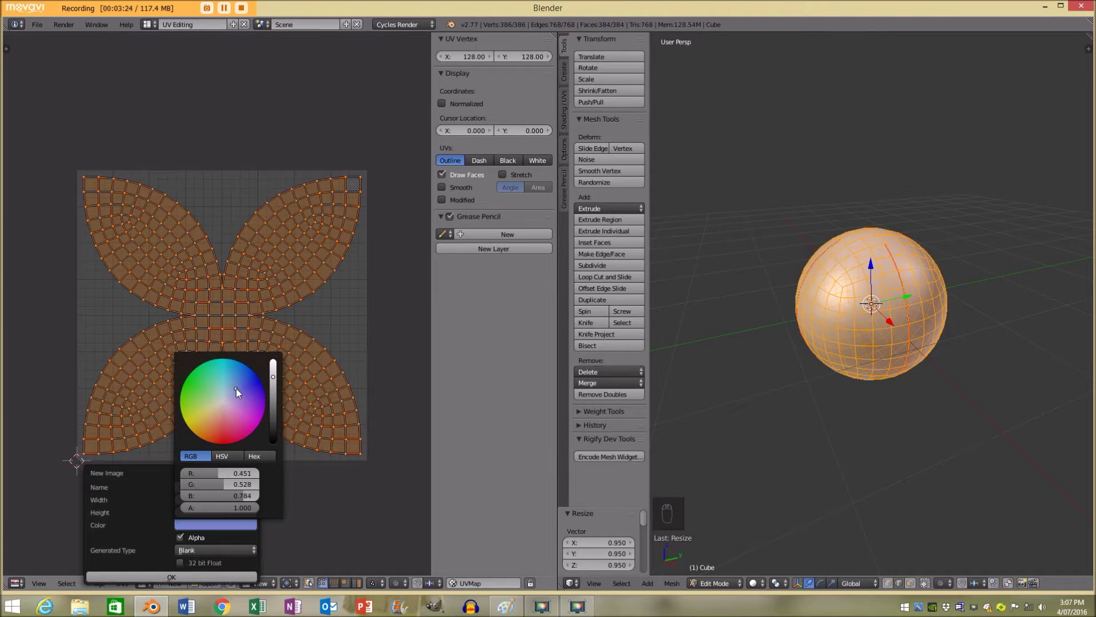
left_click_drag(235, 381, 239, 389)
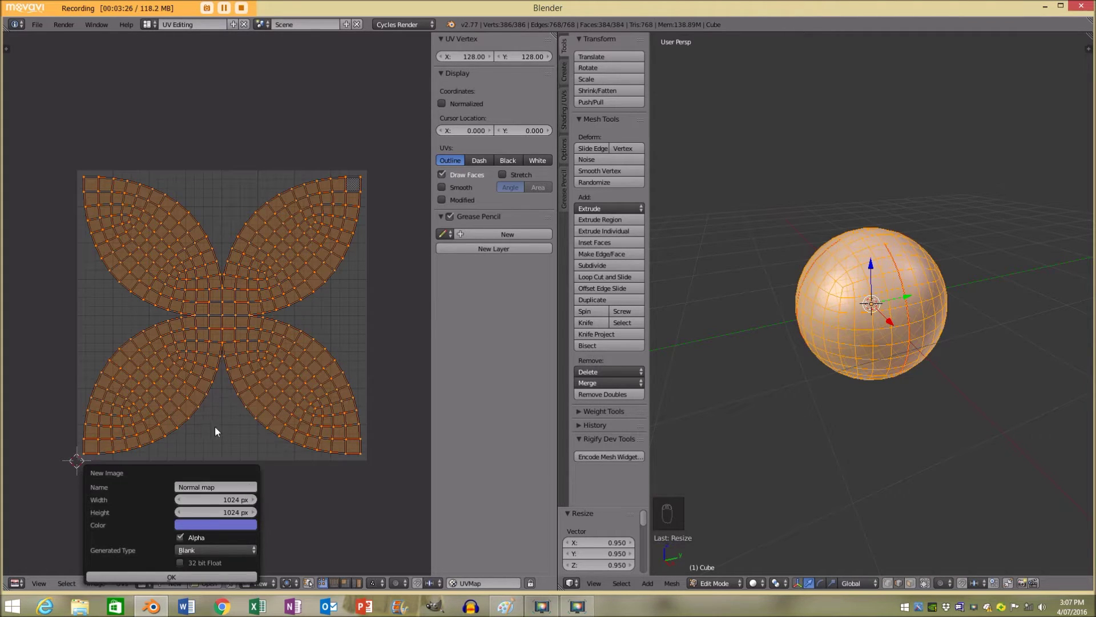
left_click(184, 575)
scroll(267, 314, "down", 4)
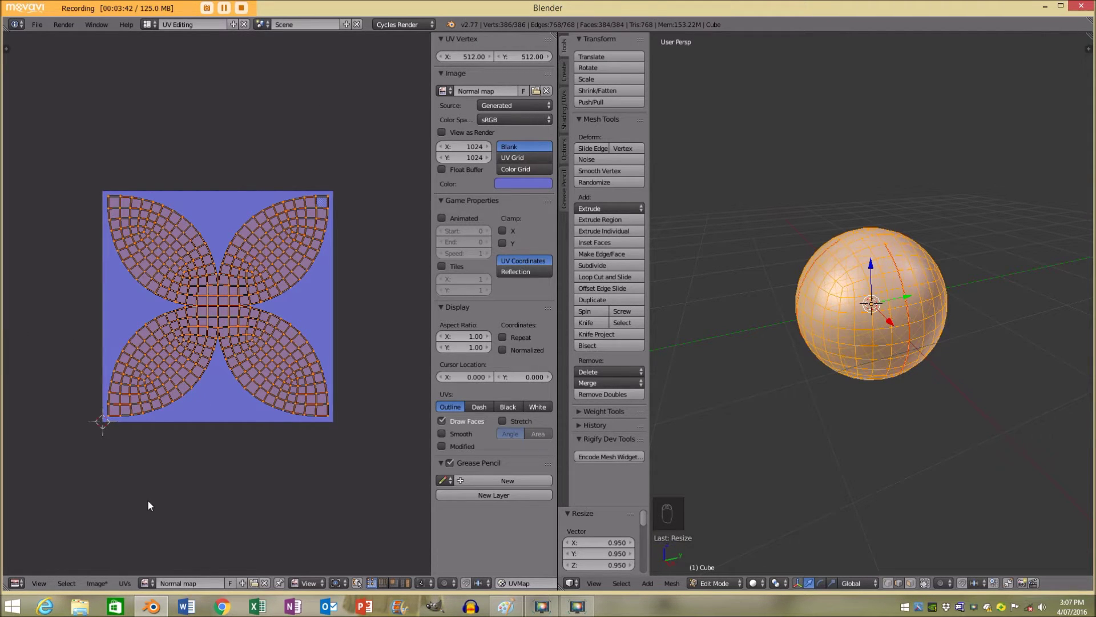
Save the Normal map image as a PNG file on the Desktop.
left_click(96, 583)
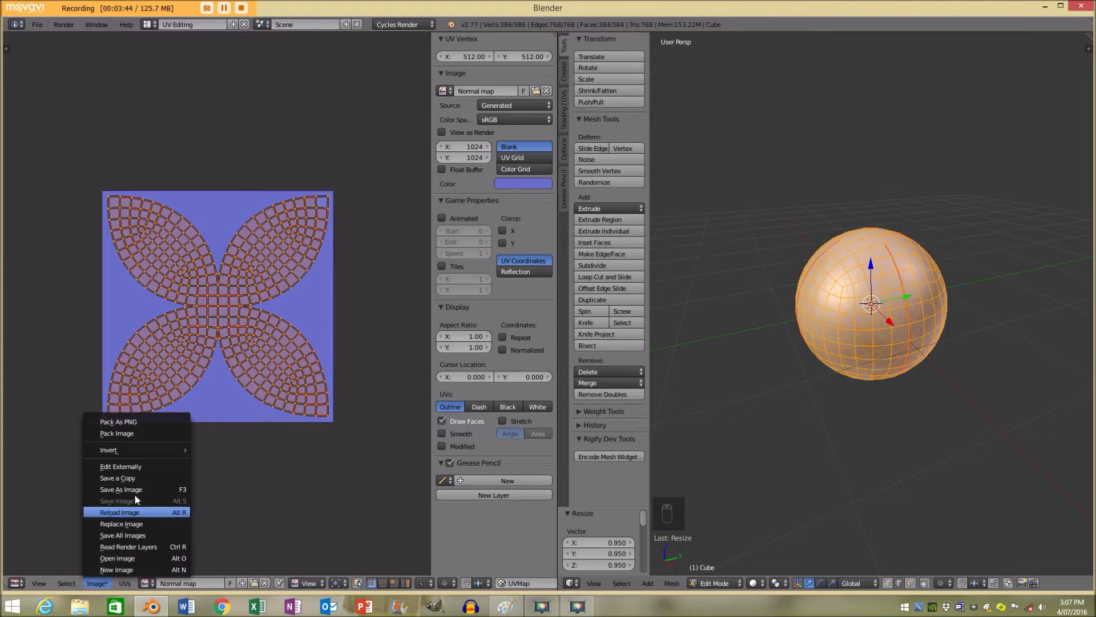
left_click(141, 489)
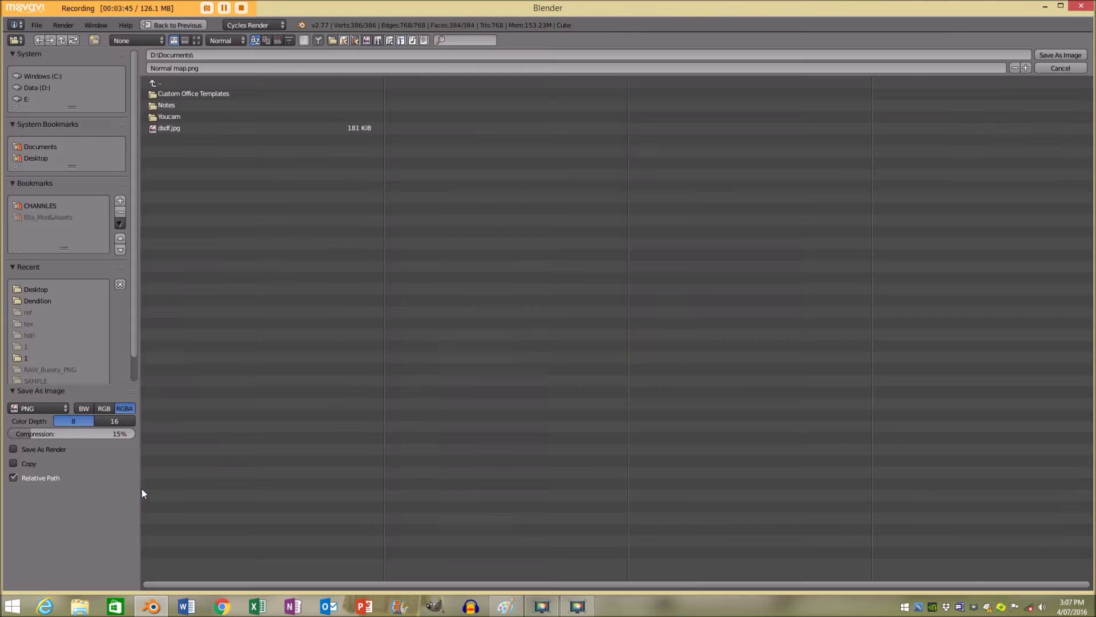
left_click(29, 157)
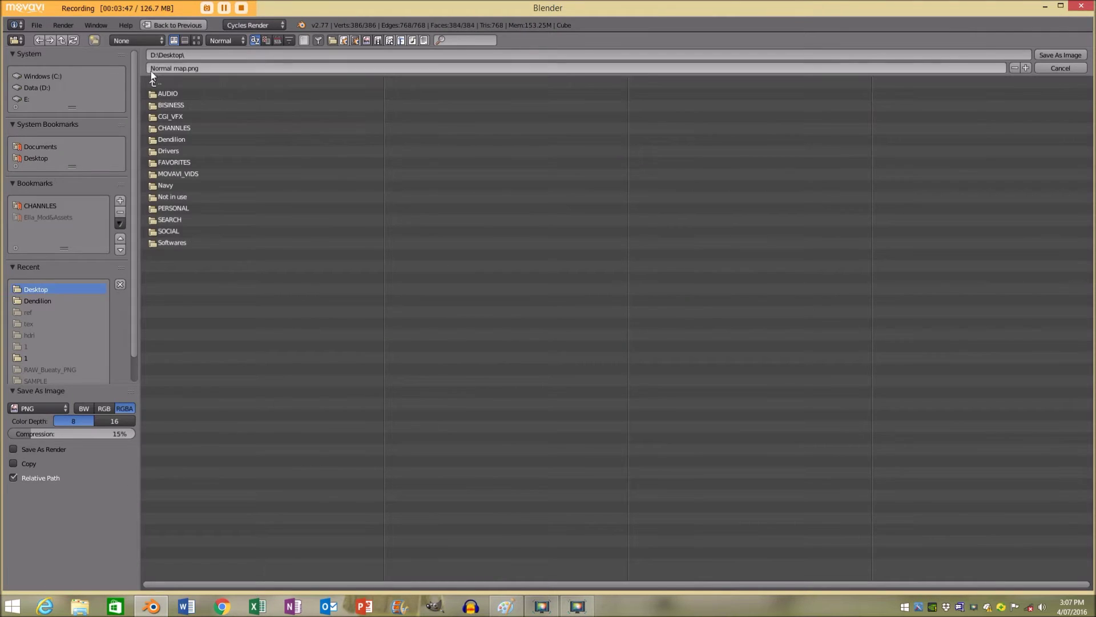
left_click(1058, 53)
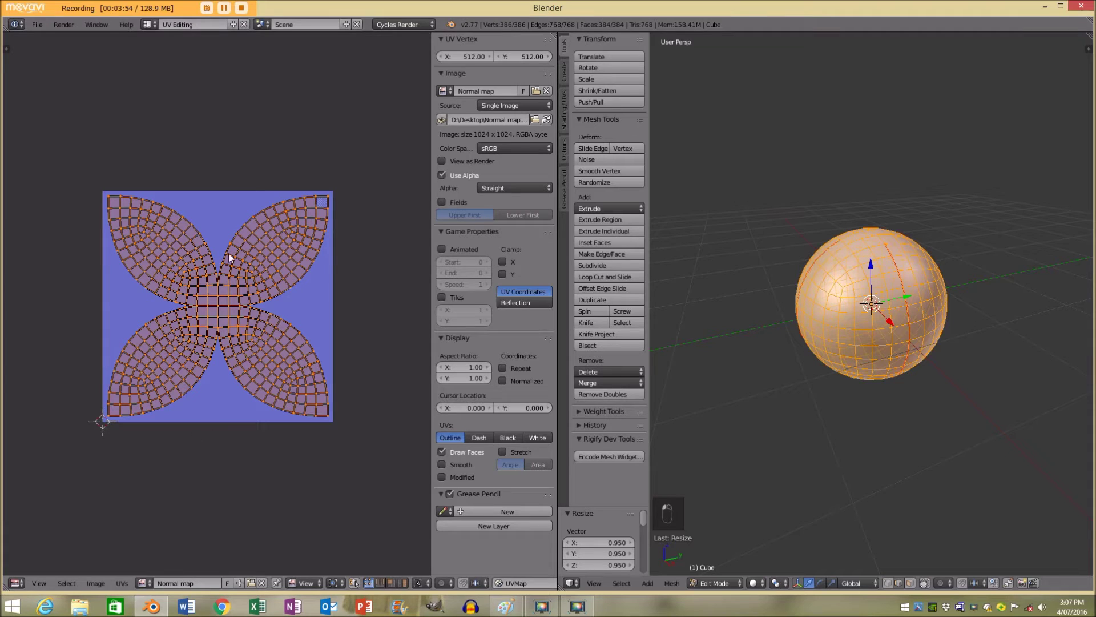
Switch to the Compositing layout, return to Object Mode, and enable Use Nodes on the sphere's material.
left_click(150, 24)
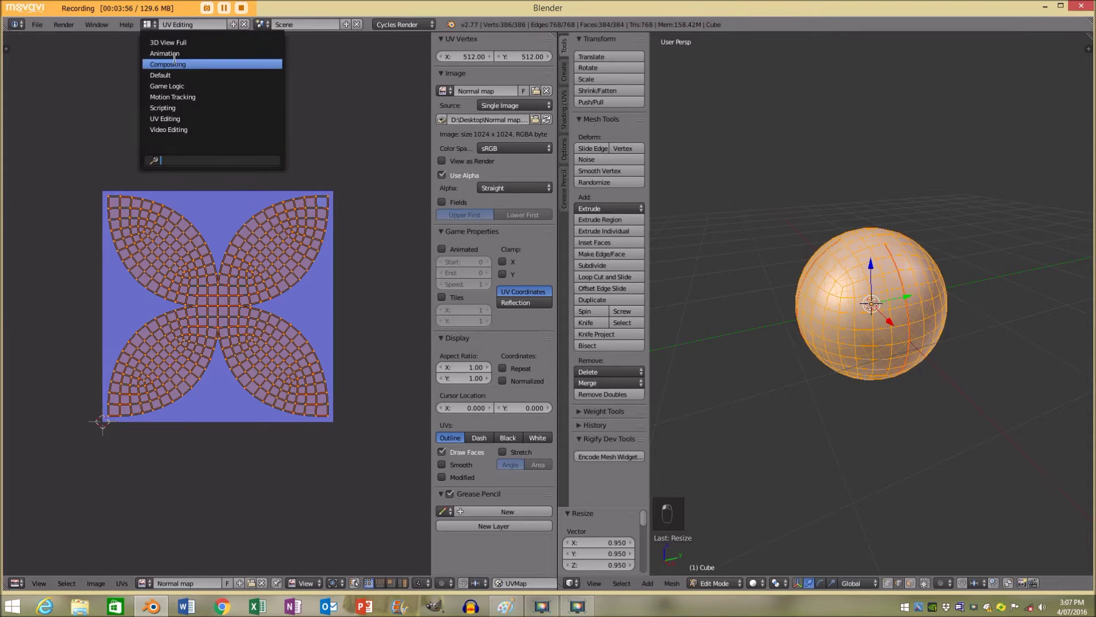
left_click(175, 63)
scroll(672, 504, "up", 3)
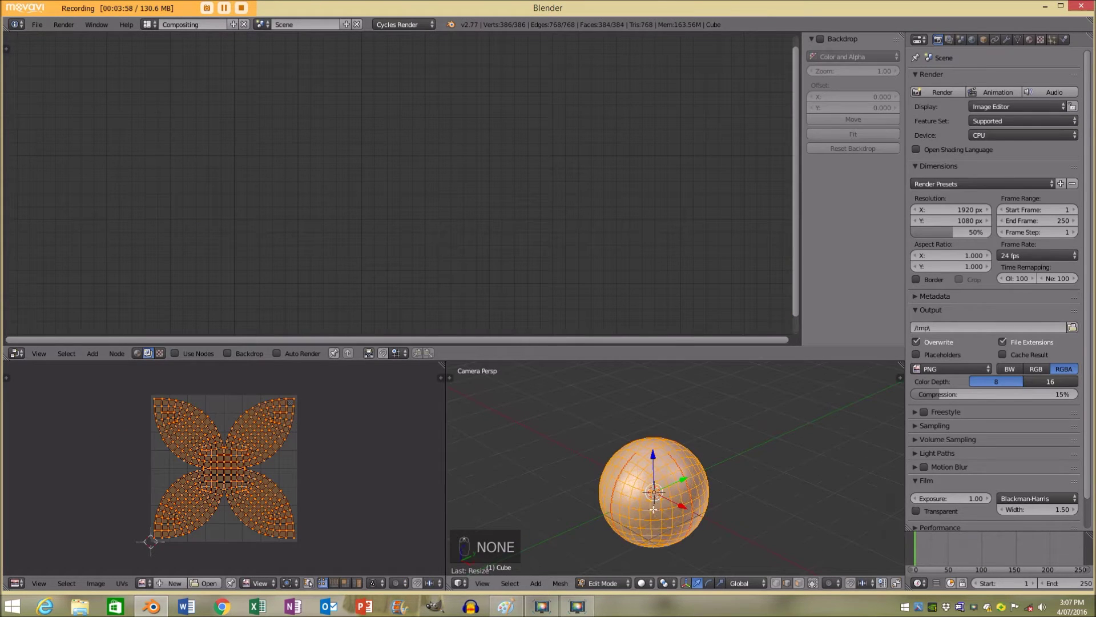
key("Tab")
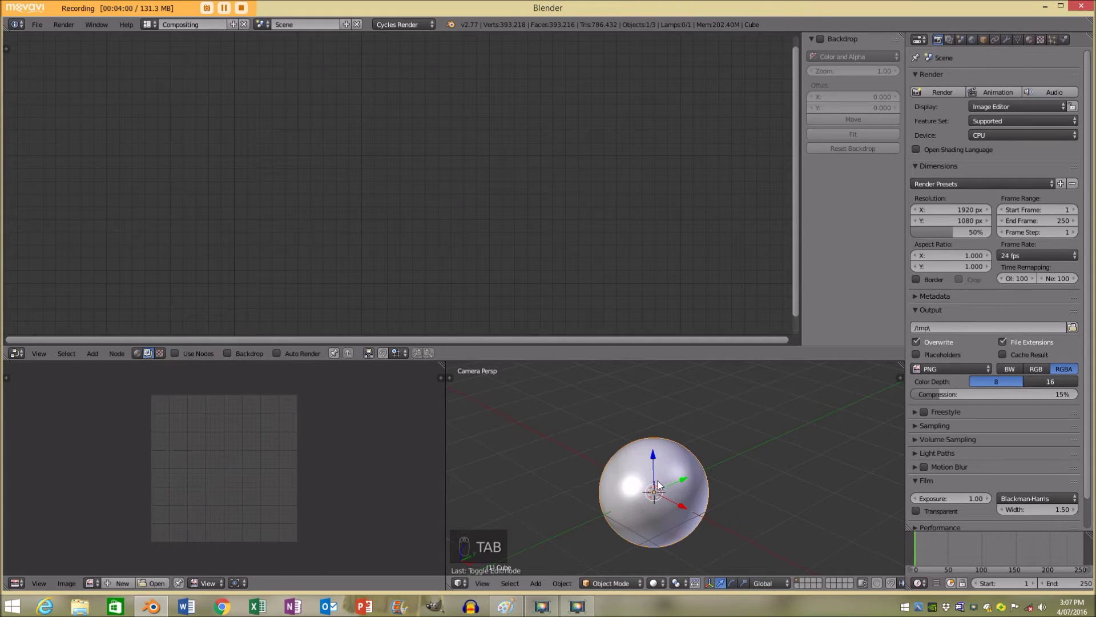
scroll(685, 482, "down", 2)
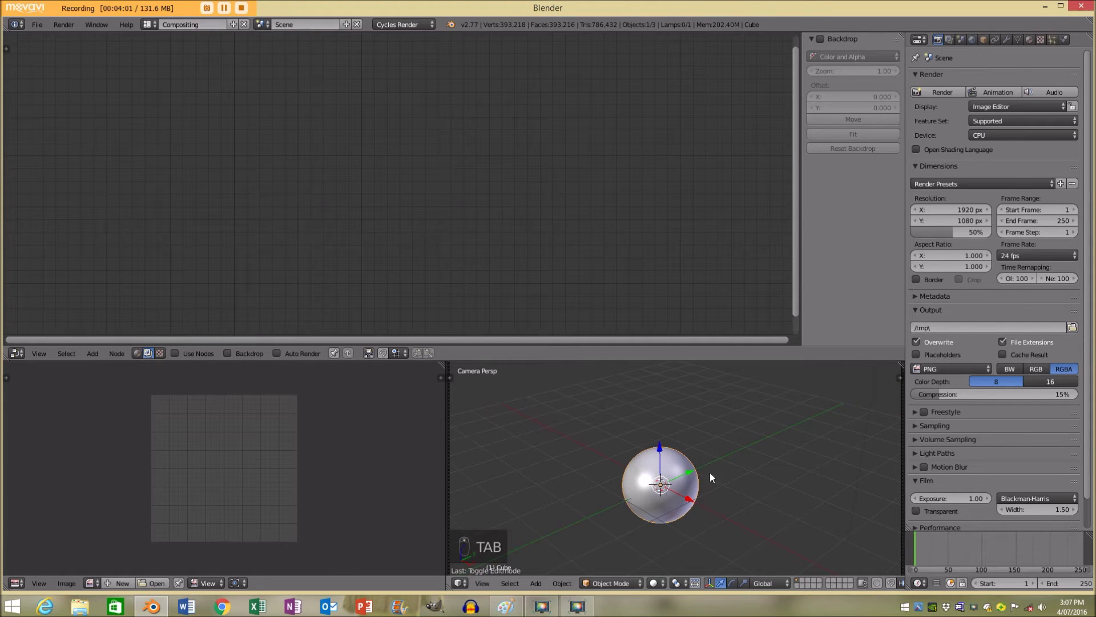
left_click(1028, 40)
left_click(993, 177)
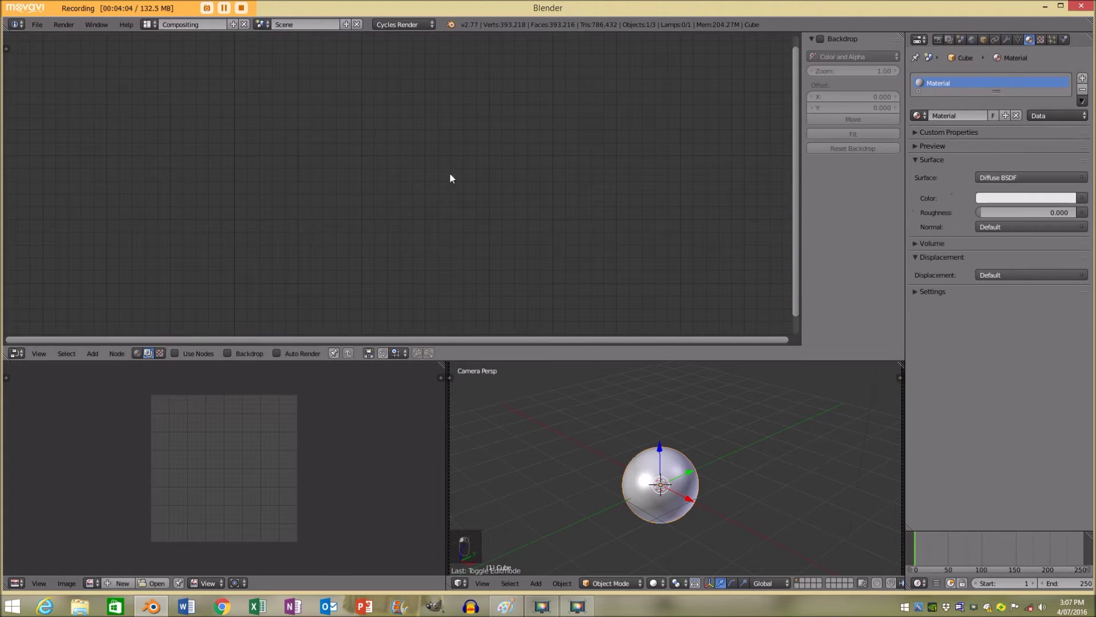
Add an Image Texture node to the material and load the Normal map image into it.
left_click(137, 353)
key("Home")
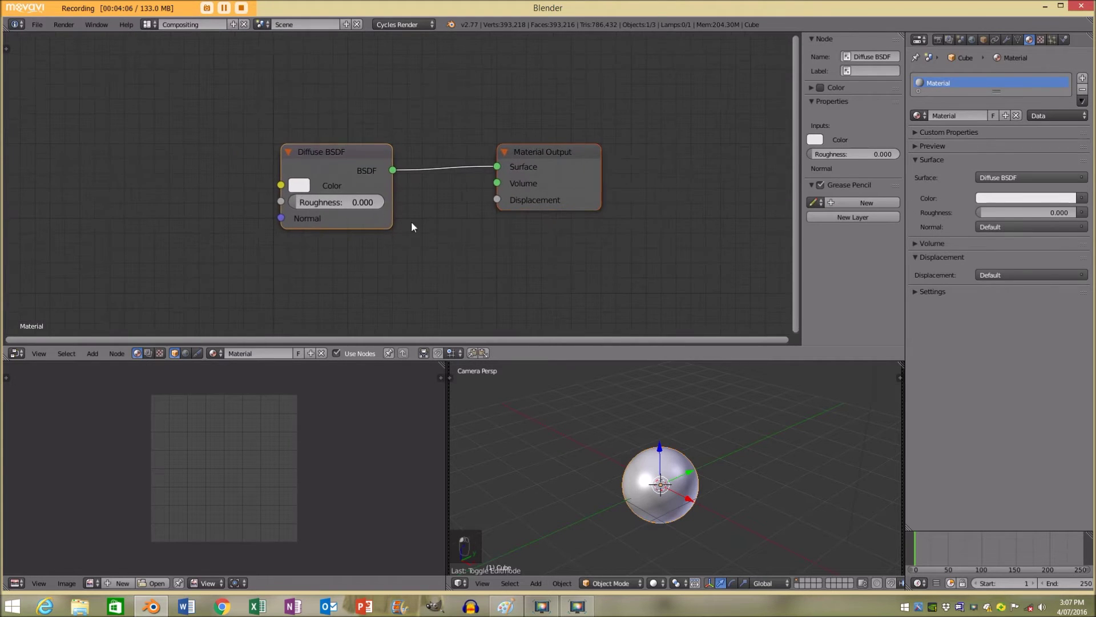
left_click(326, 152)
middle_click_drag(325, 152, 657, 141)
key("shift+a")
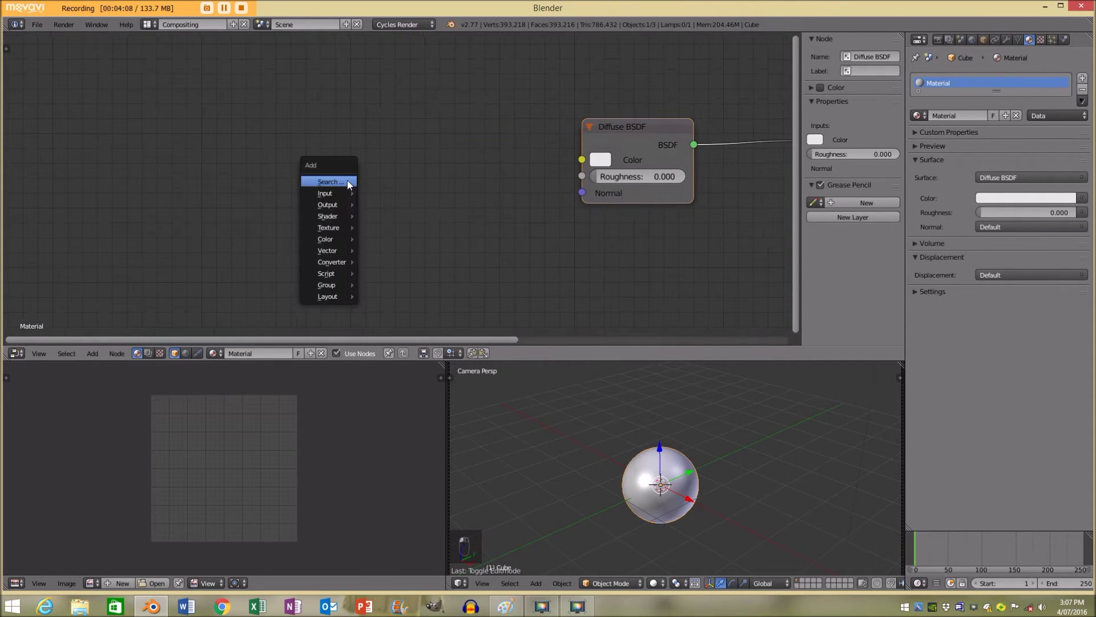
mouse_move(333, 226)
left_click(393, 227)
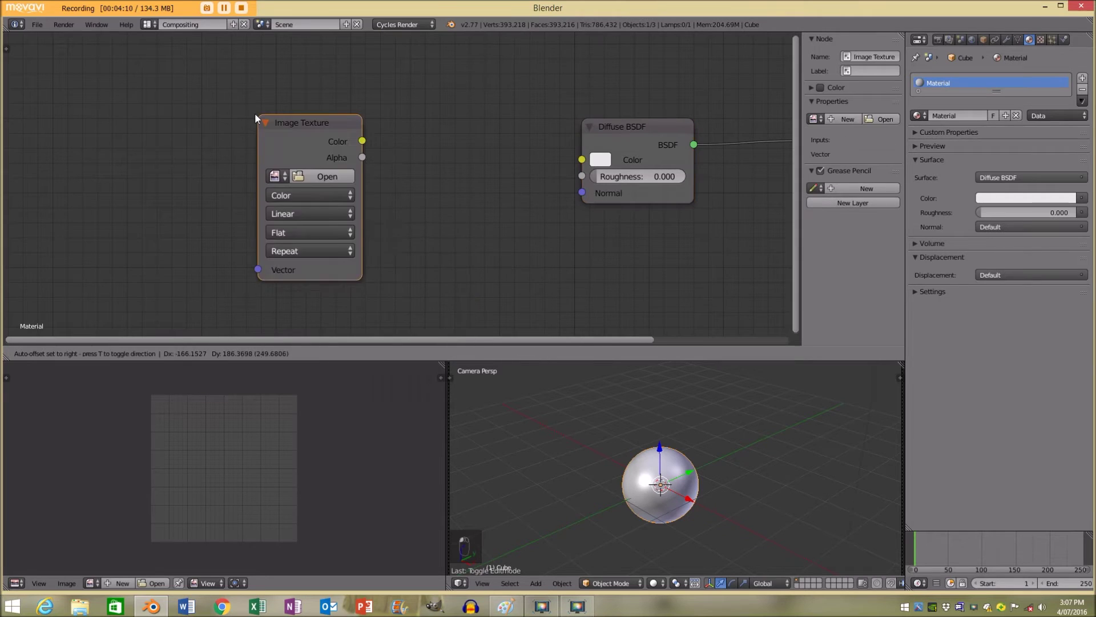
left_click(254, 113)
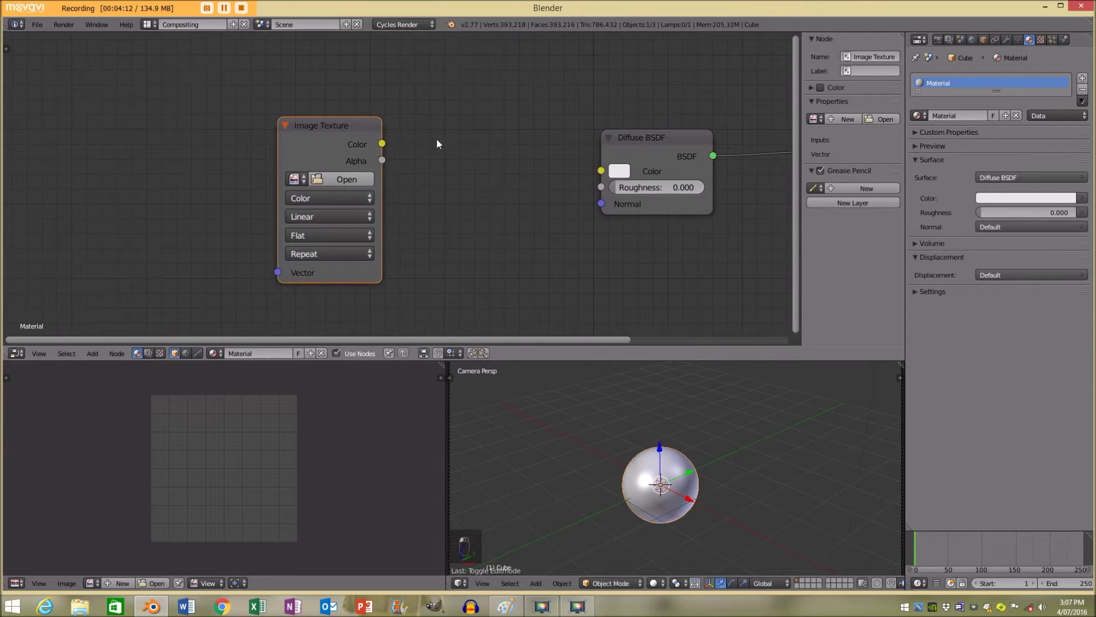
left_click_drag(285, 151, 338, 130)
left_click(346, 159)
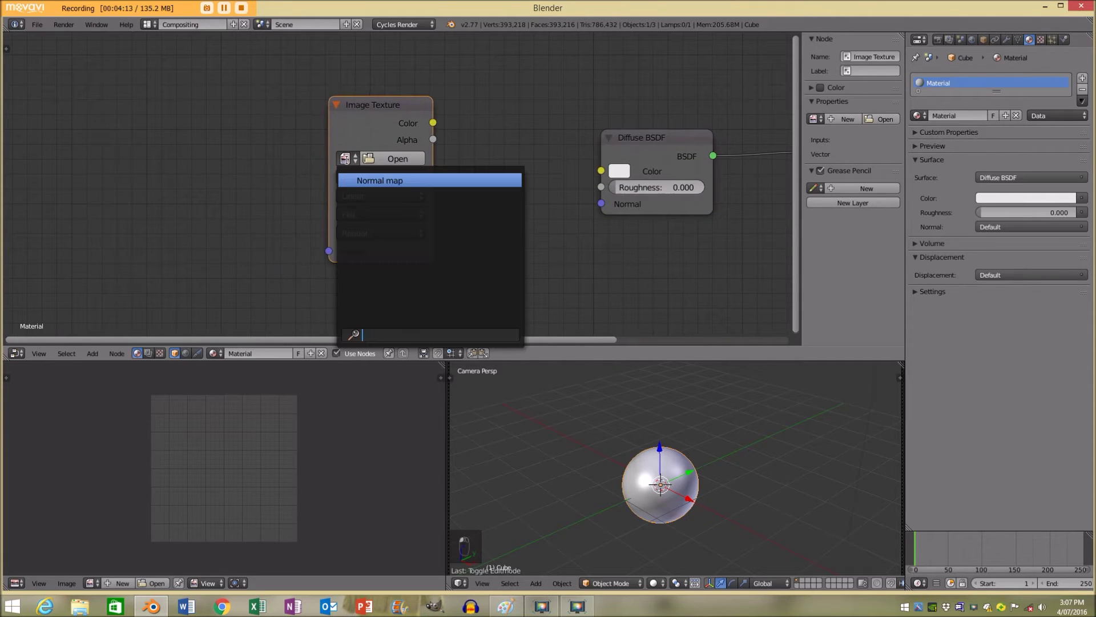
left_click(392, 181)
Reposition the Image Texture node near the Material Output node in the node view.
scroll(473, 153, "down", 2)
middle_click_drag(472, 152, 273, 122)
left_click_drag(325, 118, 364, 143)
scroll(369, 149, "up", 1)
middle_click_drag(369, 150, 403, 118)
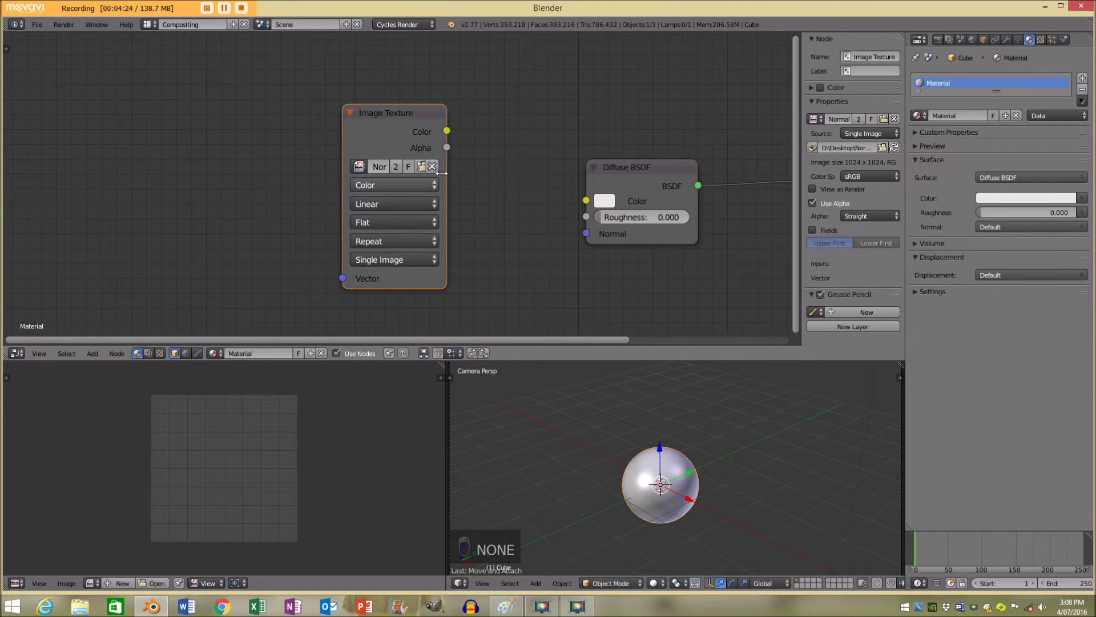
scroll(362, 156, "down", 1)
left_click_drag(437, 169, 357, 122)
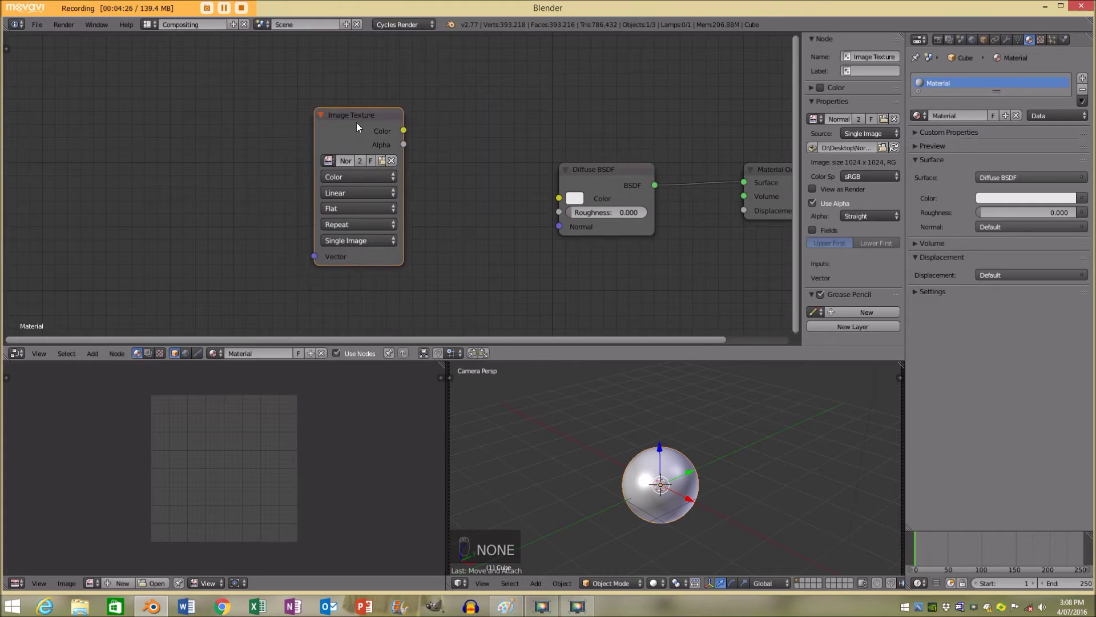
scroll(400, 183, "down", 2)
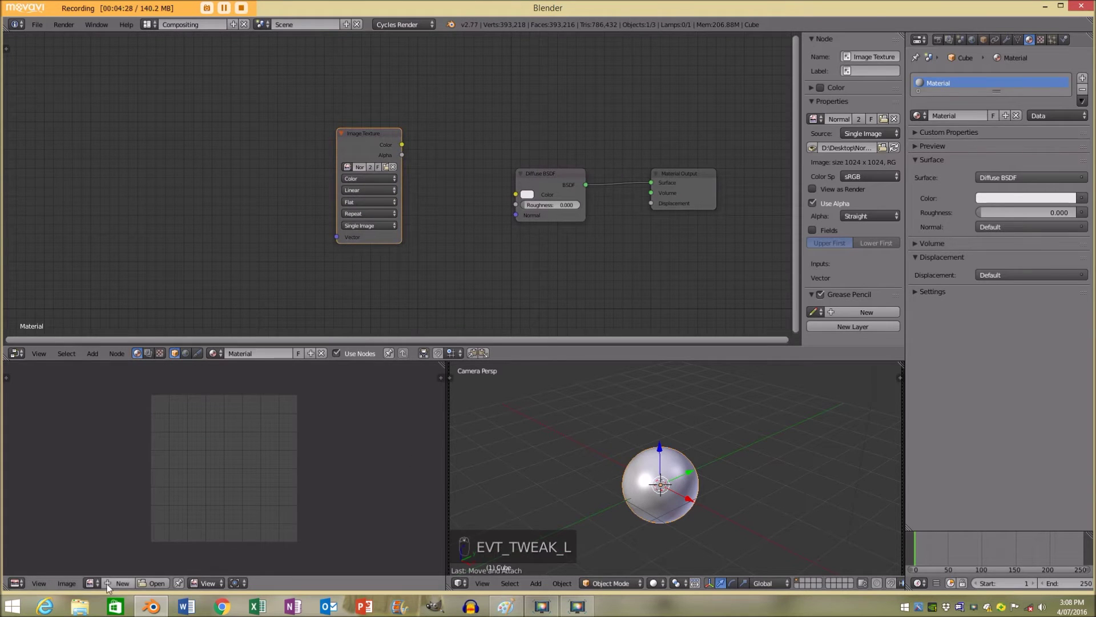
key("space")
Show the Normal map image in the image editor.
left_click(122, 467)
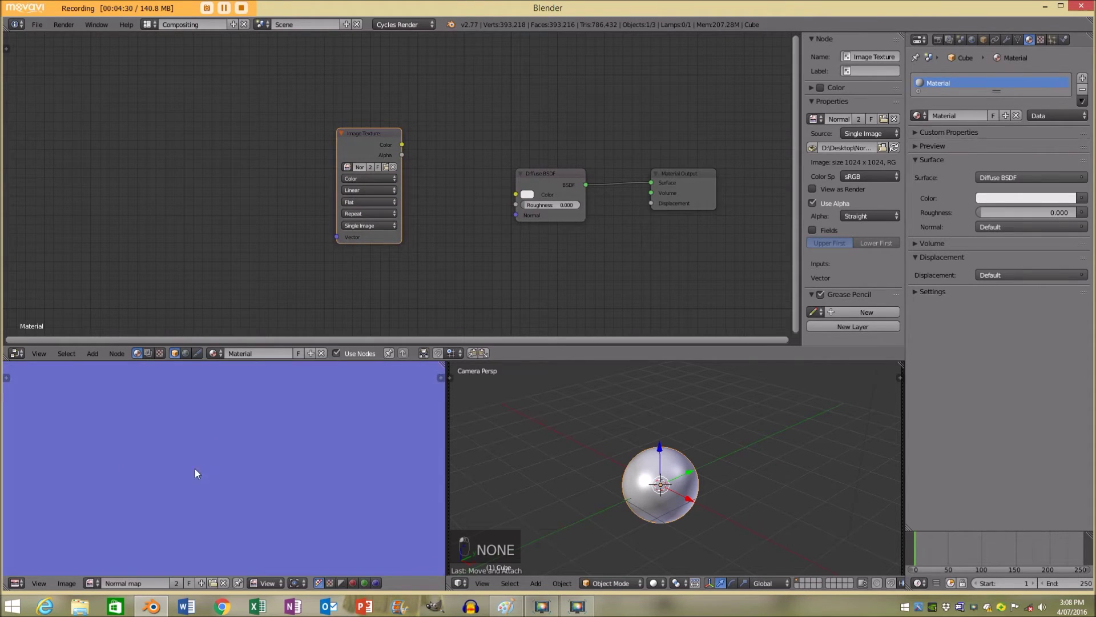
scroll(229, 471, "down", 5)
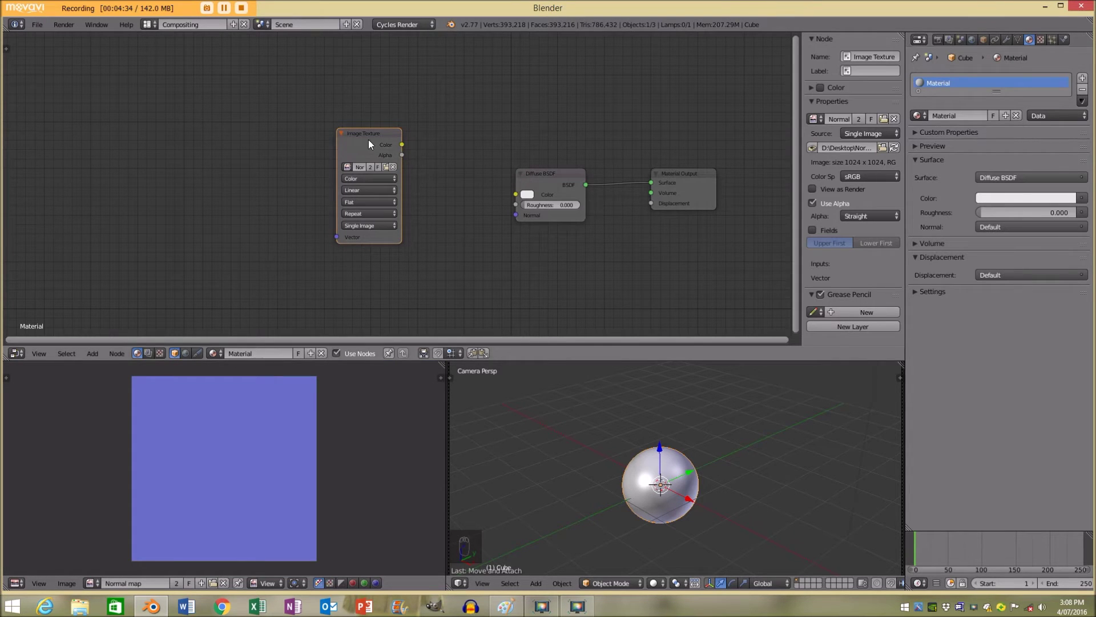
left_click_drag(368, 139, 350, 143)
Expand the Bake panel in the Render properties.
left_click(938, 38)
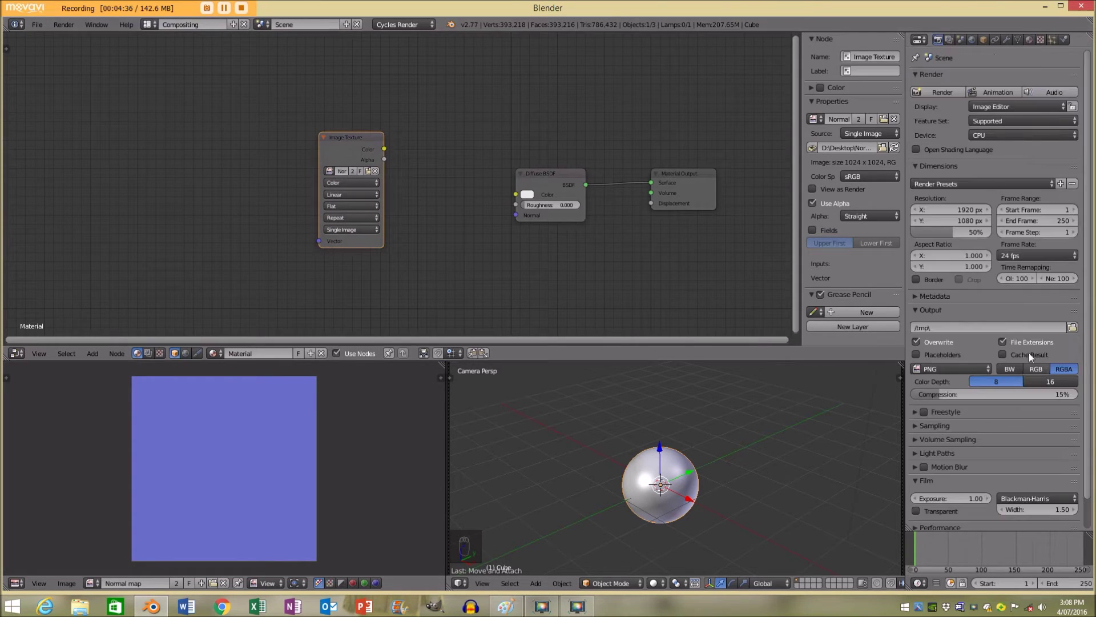
scroll(969, 439, "down", 2)
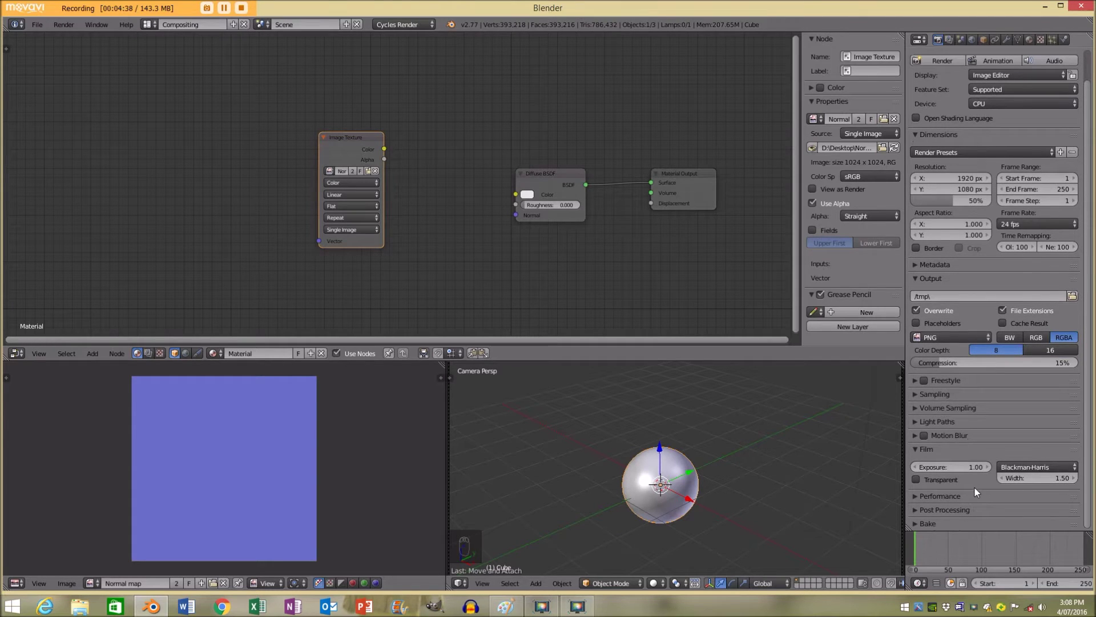
left_click(928, 523)
scroll(1008, 472, "down", 5)
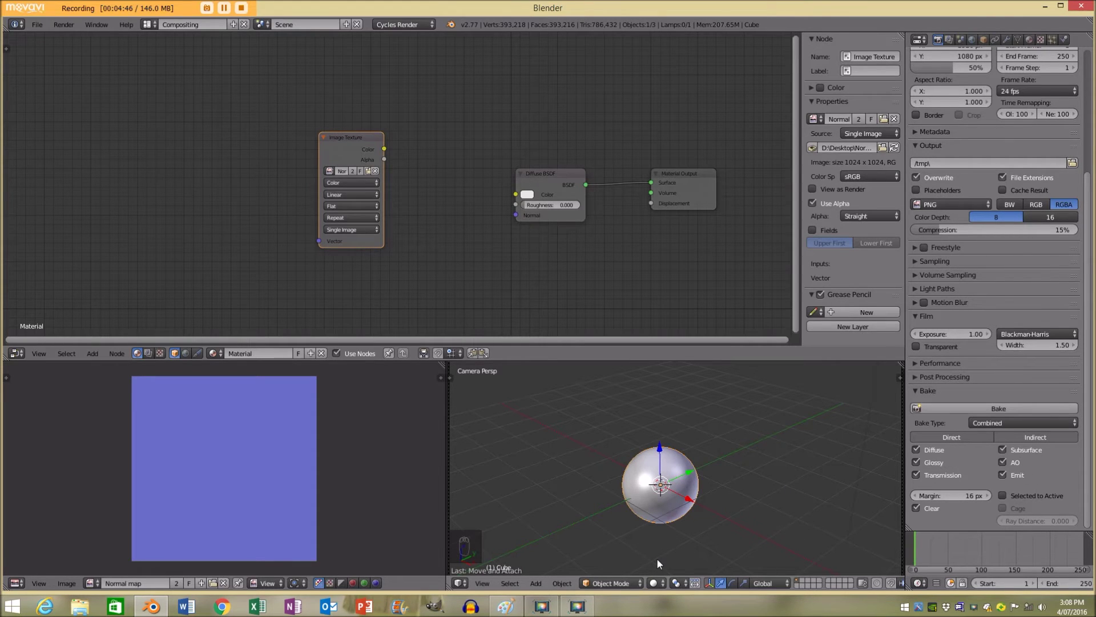
Enter Sculpt Mode and raise the brush strength to 0.724.
left_click(611, 583)
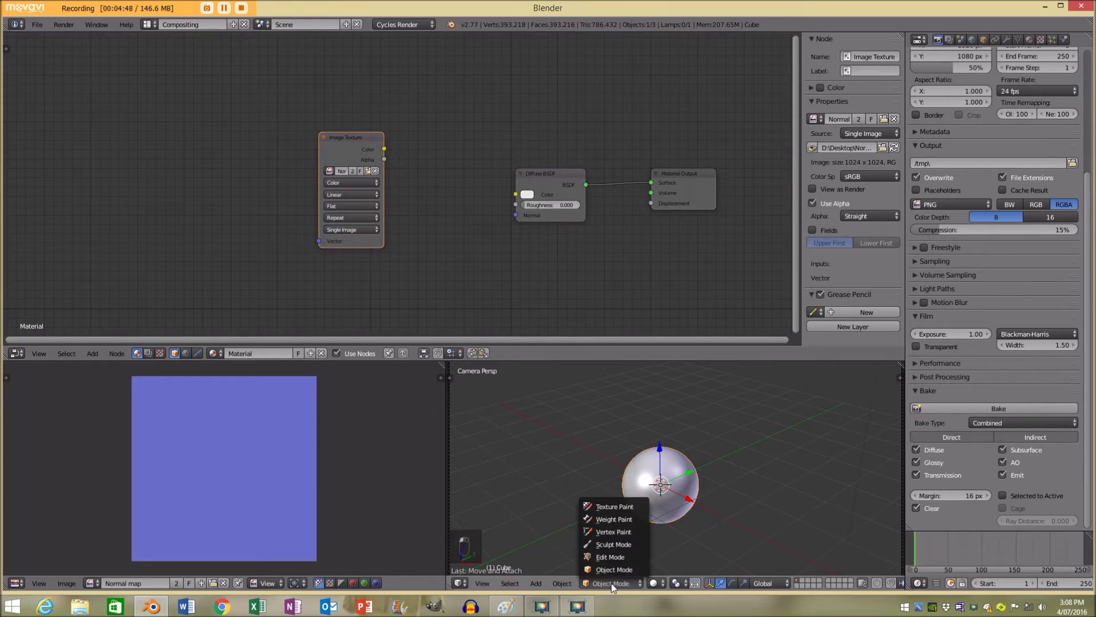
left_click(629, 544)
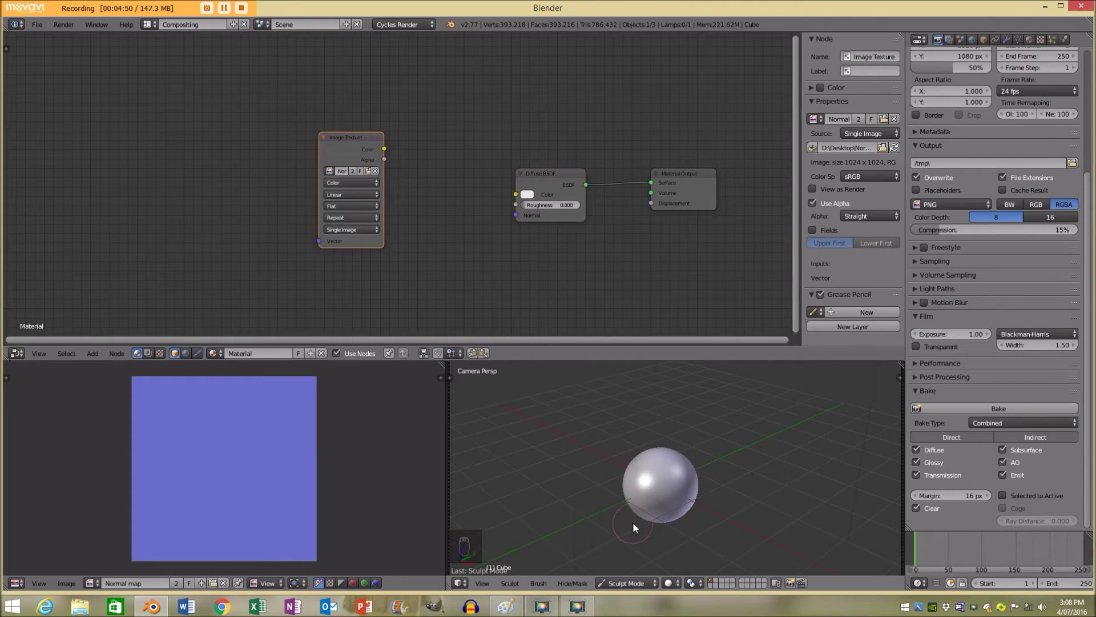
middle_click_drag(649, 457, 496, 402)
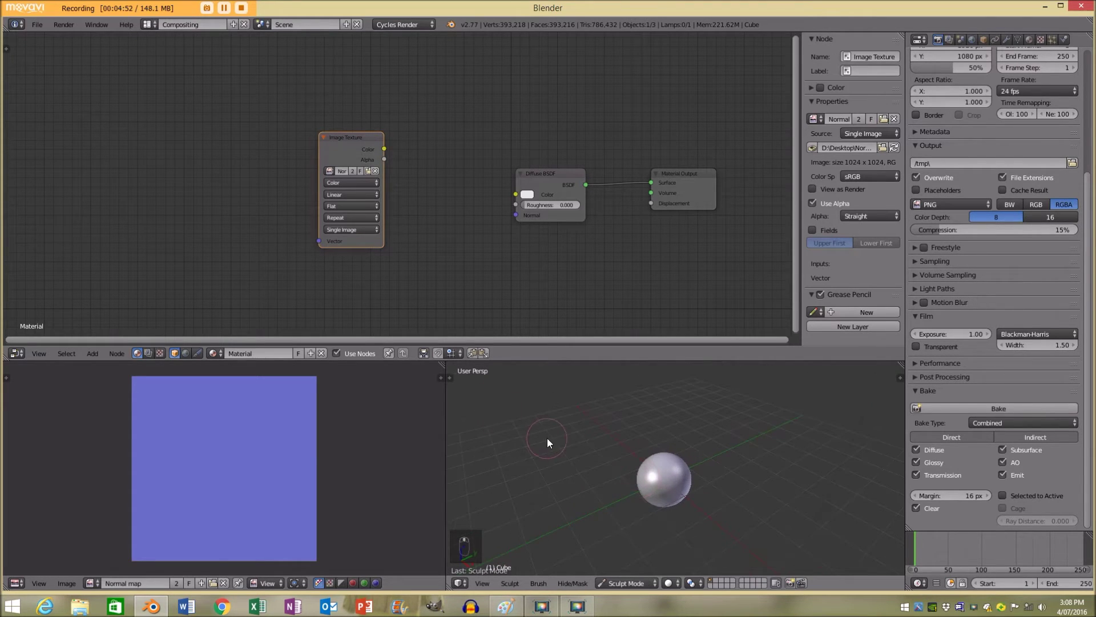
key("t")
scroll(731, 491, "up", 2)
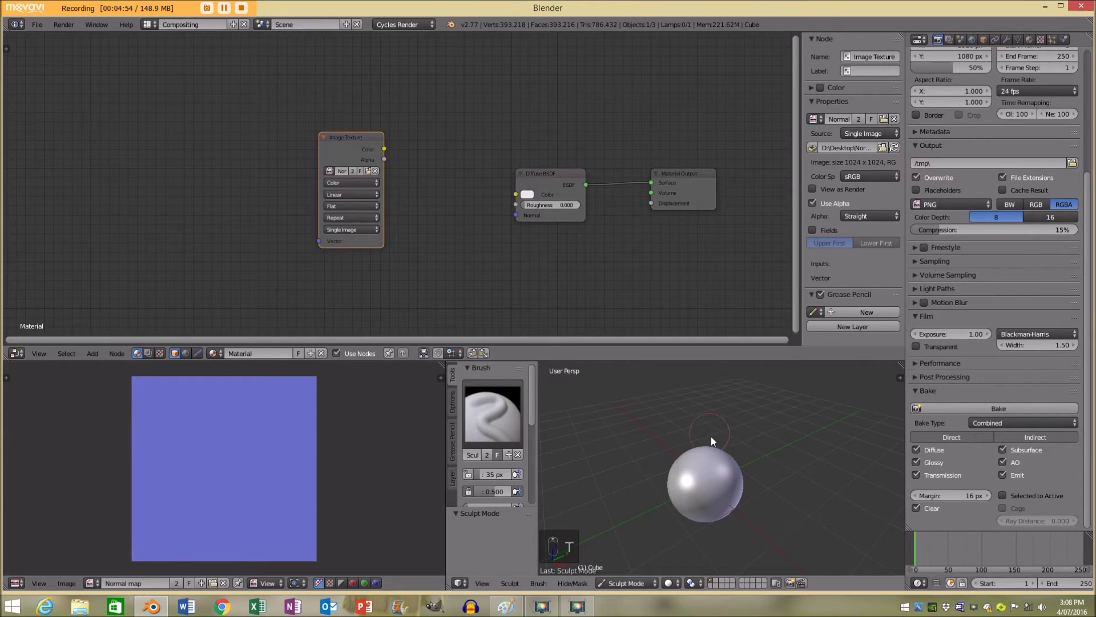
key("shift+space")
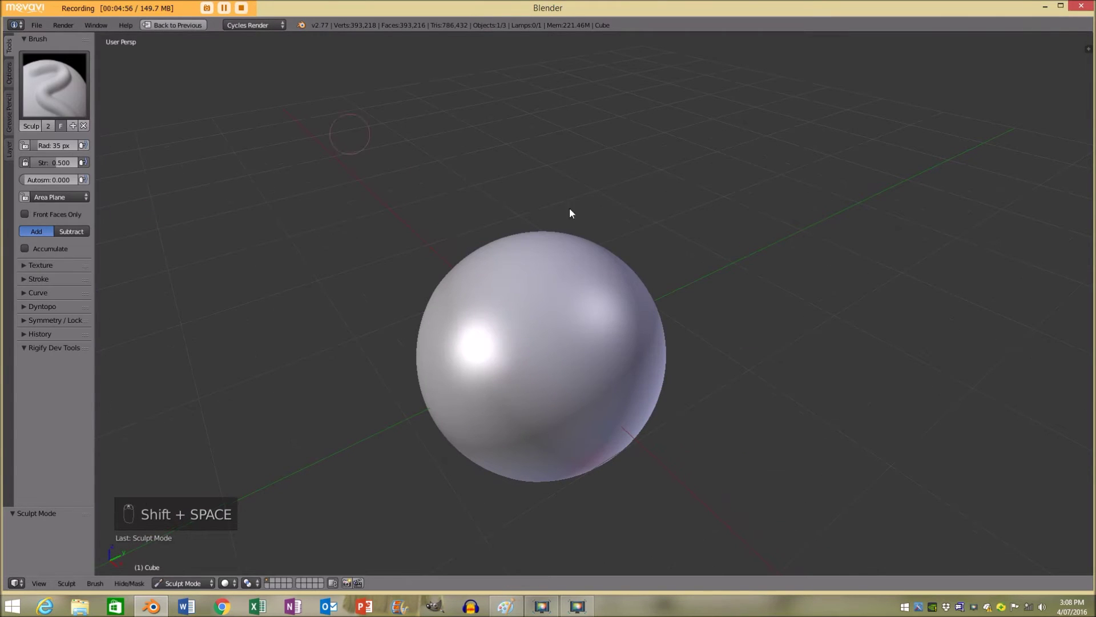
left_click(42, 320)
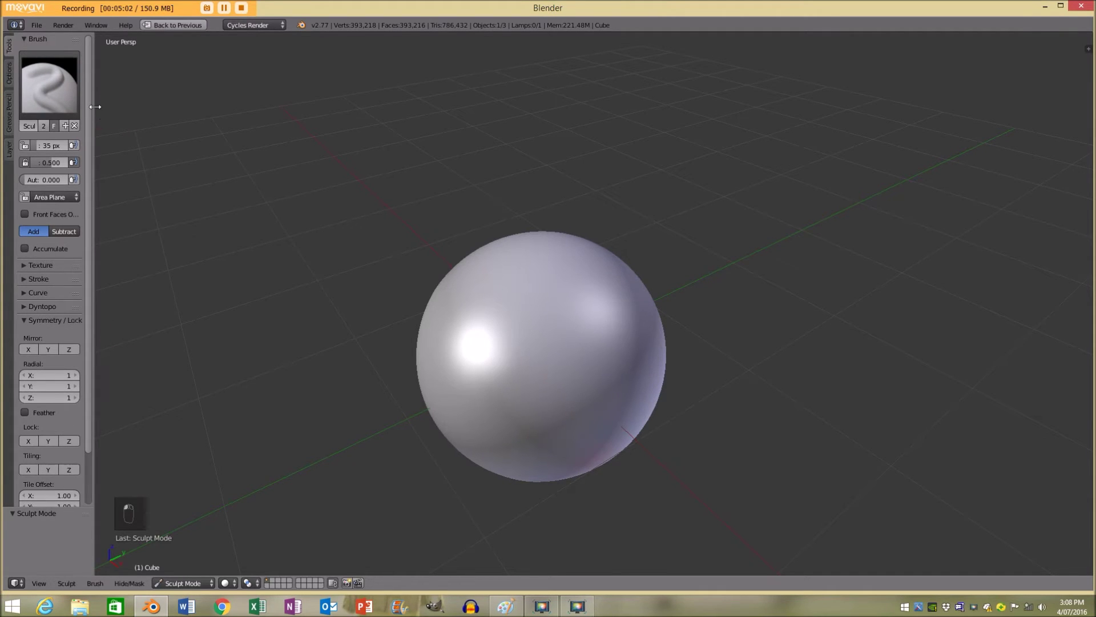
left_click_drag(95, 108, 220, 116)
left_click(107, 85)
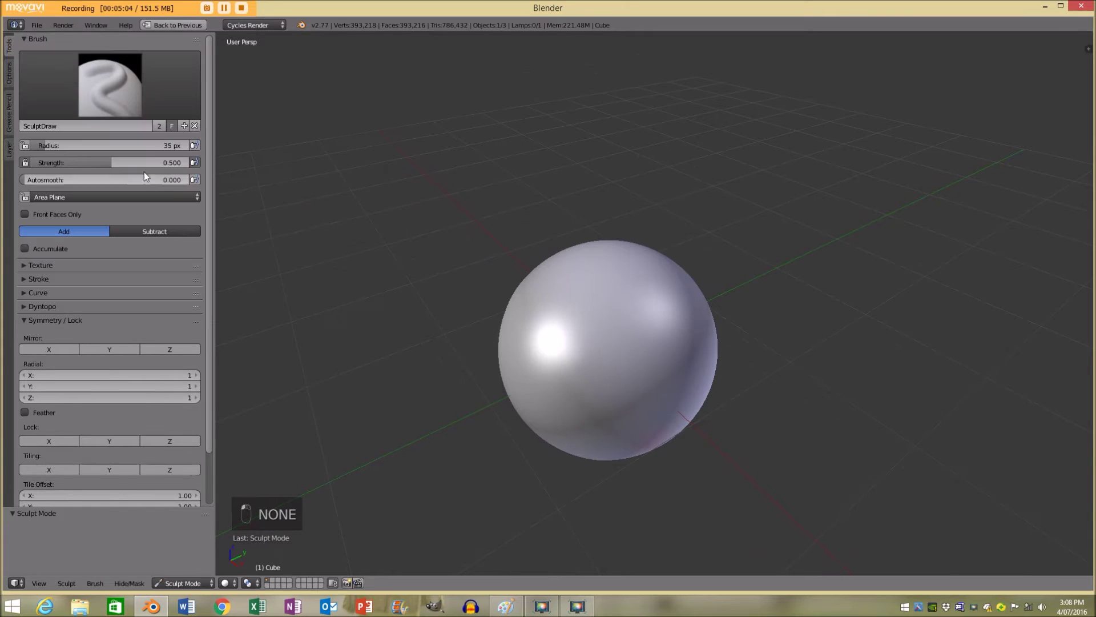
left_click_drag(83, 162, 109, 162)
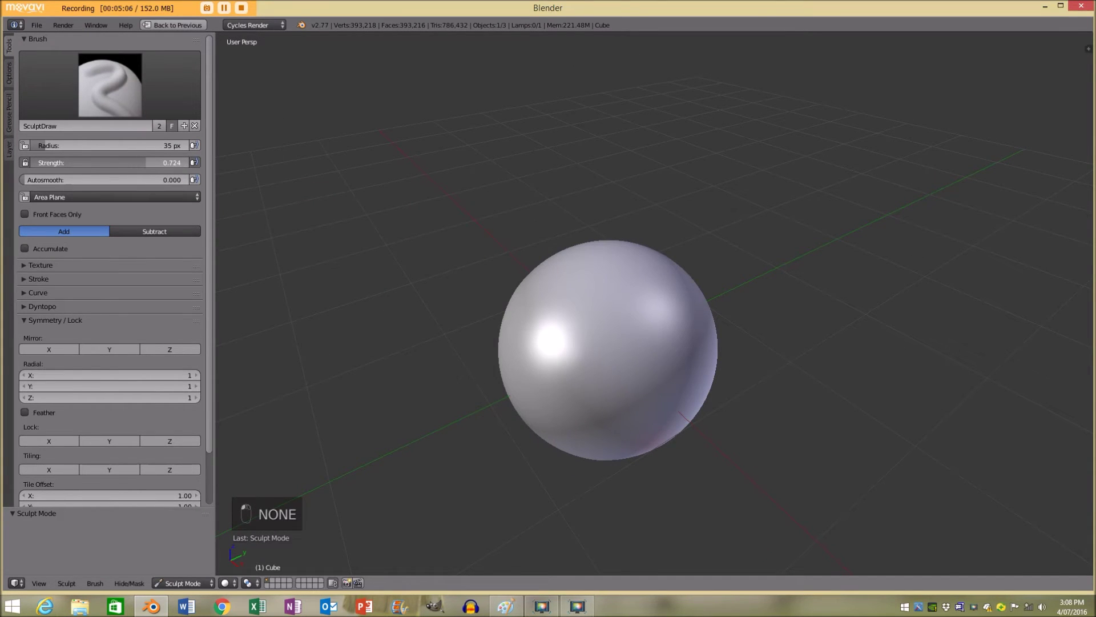
scroll(540, 368, "down", 2)
Sculpt raised spiral, C-shaped and 6-shaped ridges on the upper sphere.
middle_click_drag(540, 369, 671, 376)
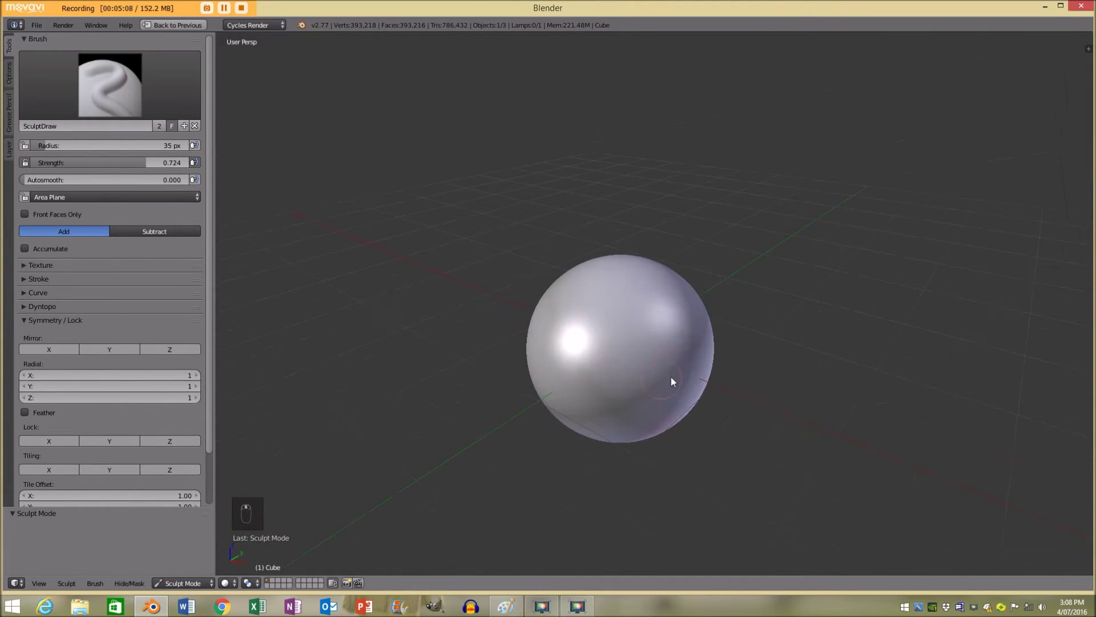
scroll(591, 363, "up", 3)
scroll(430, 374, "down", 3)
scroll(660, 323, "up", 2)
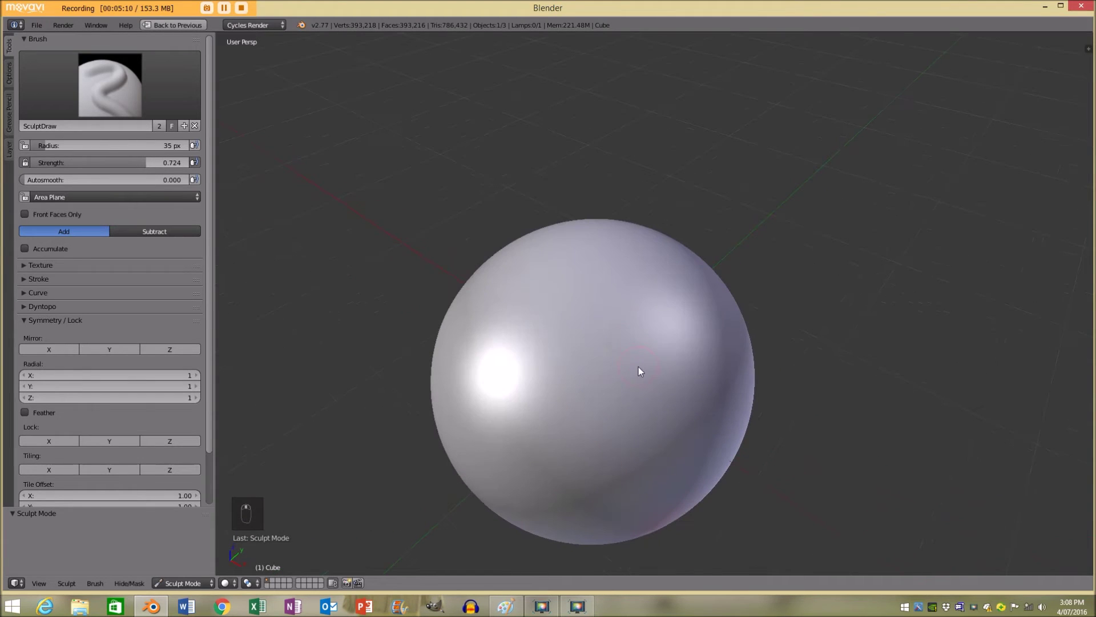
mouse_move(634, 314)
left_mouse_down()
mouse_move(567, 316)
mouse_move(559, 455)
mouse_move(640, 453)
mouse_move(637, 366)
mouse_move(553, 375)
left_mouse_up()
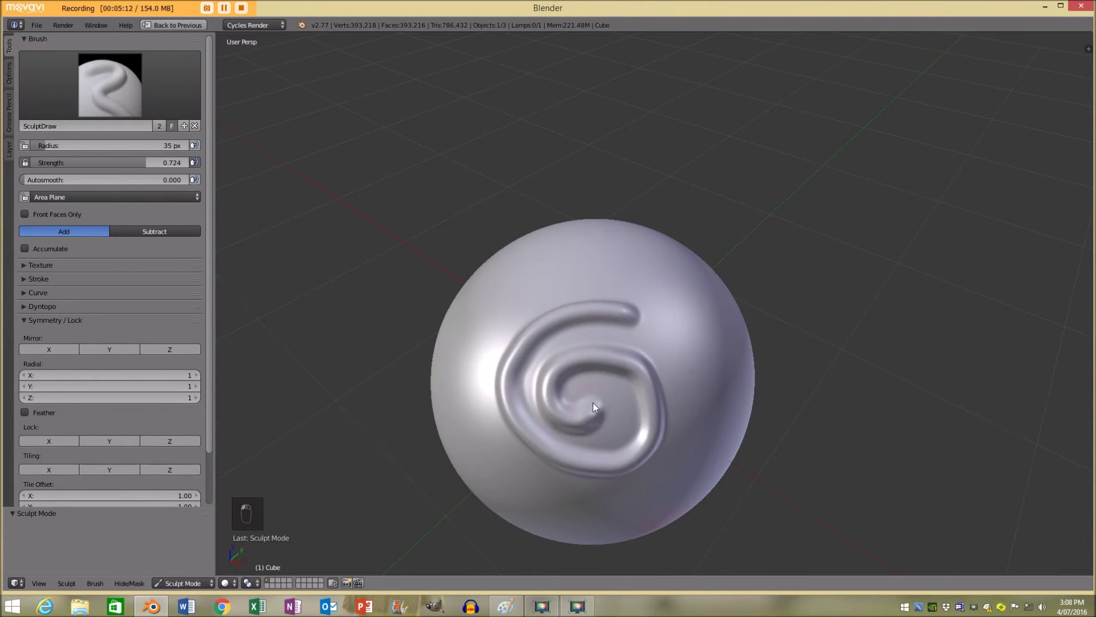
mouse_move(593, 405)
middle_mouse_down()
mouse_move(558, 441)
mouse_move(679, 379)
middle_mouse_up()
mouse_move(679, 377)
left_mouse_down()
mouse_move(547, 364)
mouse_move(541, 503)
mouse_move(670, 475)
mouse_move(622, 402)
left_mouse_up()
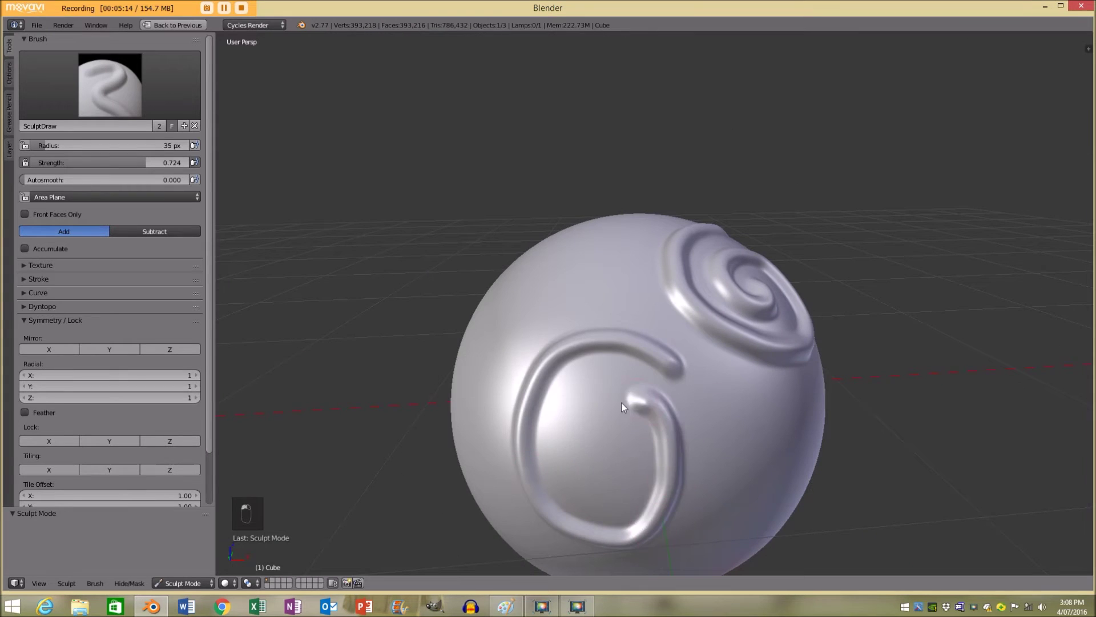
scroll(538, 374, "down", 3)
scroll(539, 374, "up", 2)
middle_click_drag(538, 375, 655, 443)
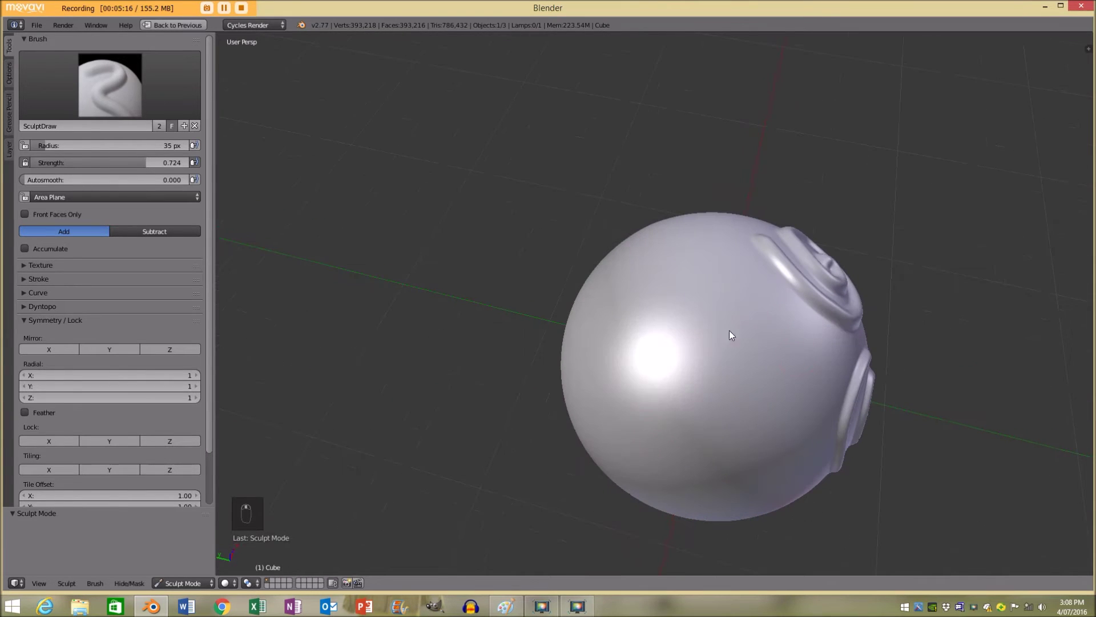
mouse_move(729, 331)
left_mouse_down()
mouse_move(663, 429)
mouse_move(733, 392)
left_mouse_up()
Sculpt curled C, G-shaped and square spiral ridges around the sphere's sides and front.
middle_click_drag(722, 429, 576, 236)
left_click_drag(614, 244, 671, 298)
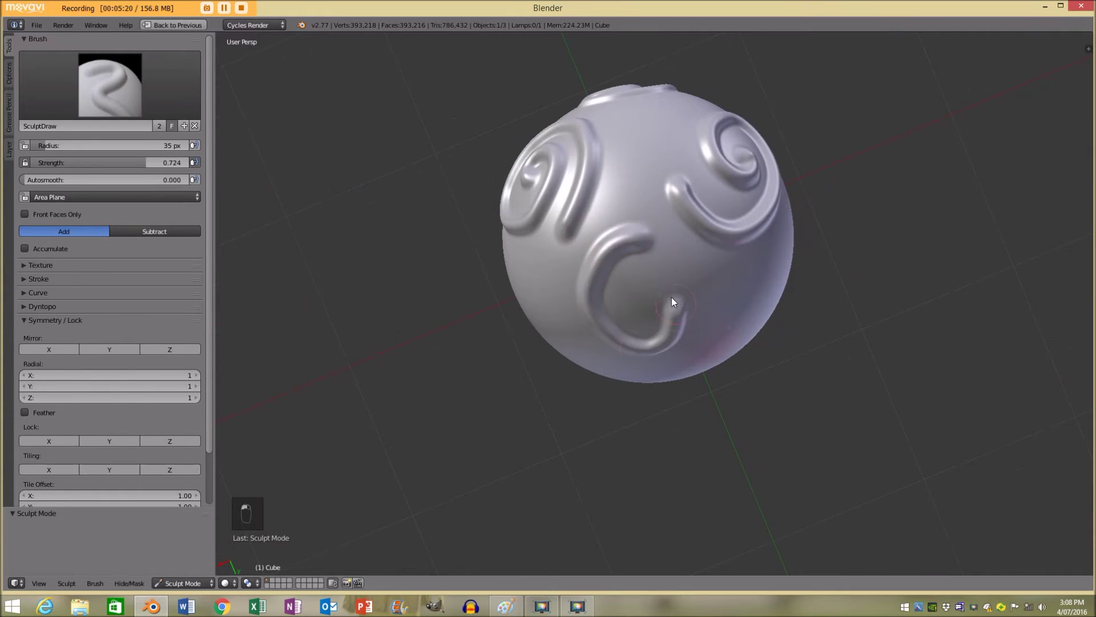
middle_click_drag(639, 340, 745, 310)
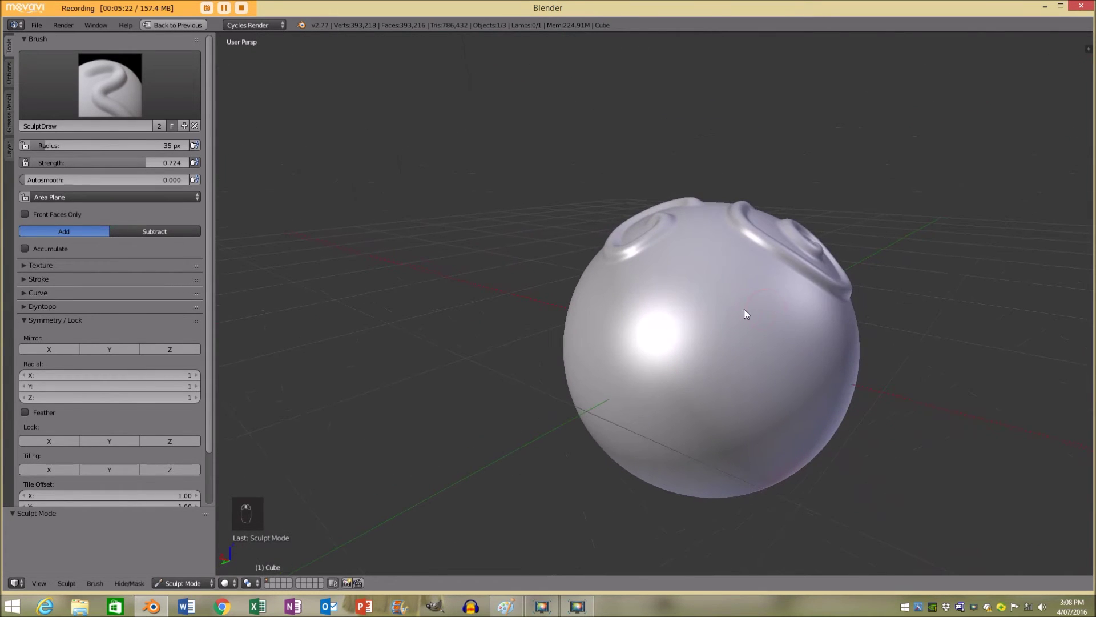
left_click_drag(633, 372, 685, 330)
mouse_move(680, 390)
middle_mouse_down()
mouse_move(593, 364)
mouse_move(764, 356)
middle_mouse_up()
mouse_move(736, 330)
left_mouse_down()
mouse_move(661, 480)
mouse_move(694, 385)
left_mouse_up()
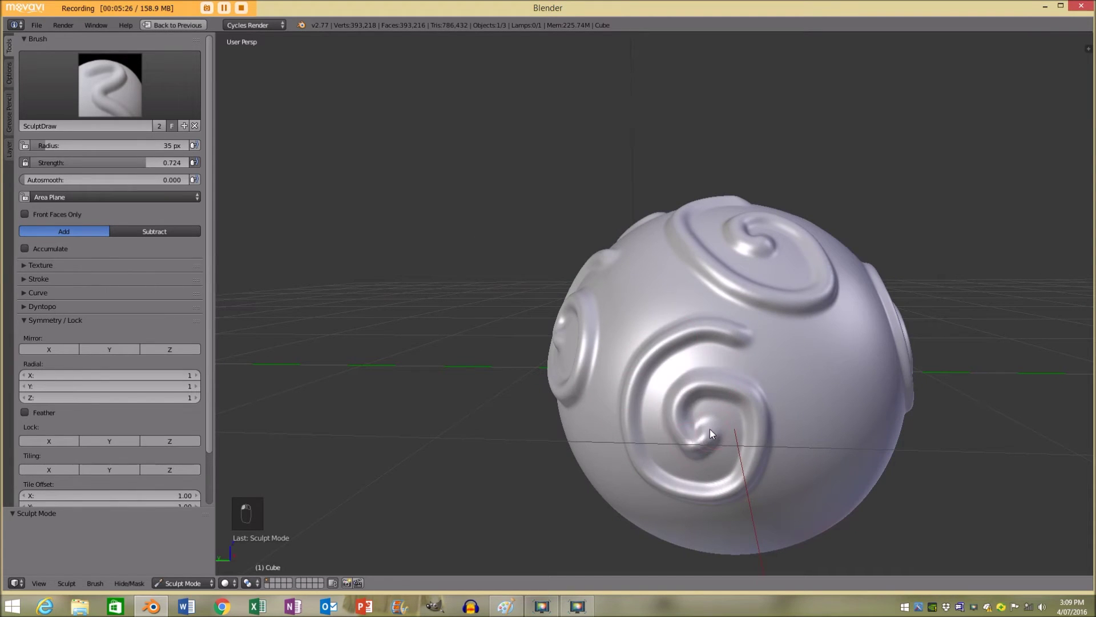
mouse_move(710, 430)
middle_mouse_down()
mouse_move(768, 380)
mouse_move(637, 361)
mouse_move(625, 395)
mouse_move(773, 341)
mouse_move(751, 349)
middle_mouse_up()
mouse_move(717, 346)
left_mouse_down()
mouse_move(742, 416)
mouse_move(724, 310)
mouse_move(655, 358)
mouse_move(710, 474)
left_mouse_up()
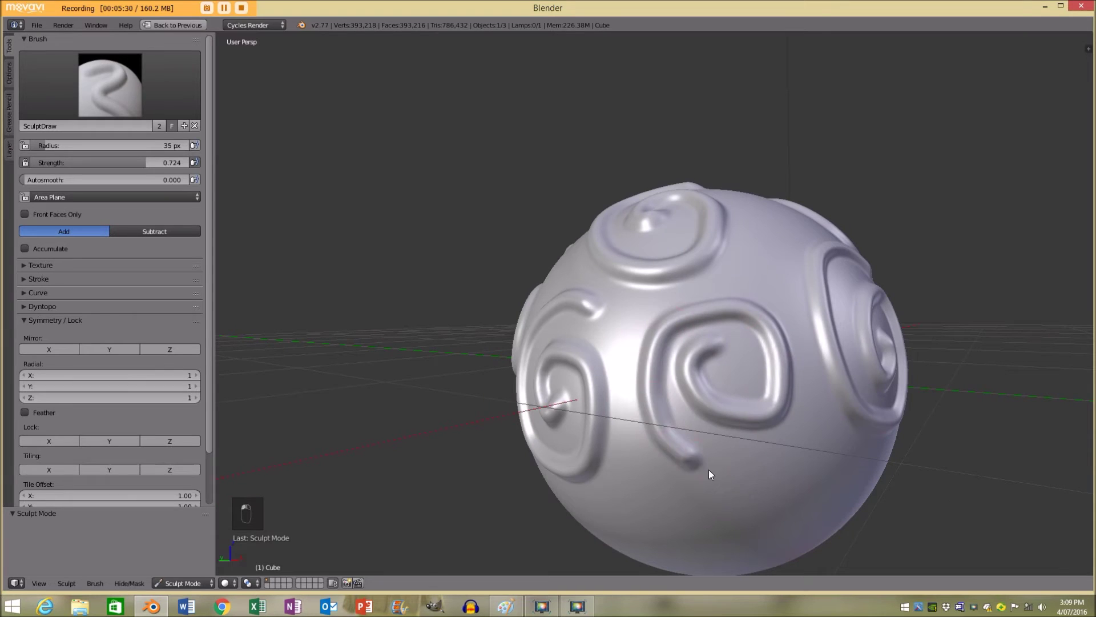
middle_click_drag(799, 482, 795, 401)
mouse_move(680, 267)
left_mouse_down()
mouse_move(709, 227)
mouse_move(629, 386)
mouse_move(728, 397)
left_mouse_up()
mouse_move(766, 367)
middle_mouse_down()
mouse_move(724, 379)
mouse_move(687, 277)
middle_mouse_up()
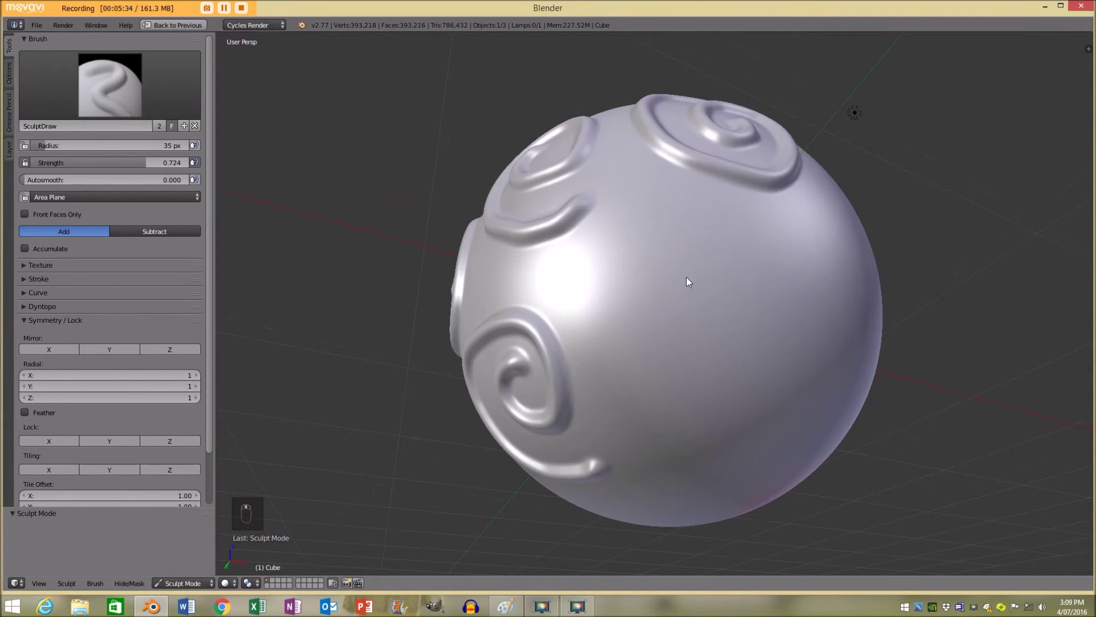
mouse_move(686, 282)
left_mouse_down()
mouse_move(736, 301)
mouse_move(597, 357)
mouse_move(634, 380)
left_mouse_up()
Sculpt more spiral ridges on the sphere's lower left and lower right.
middle_click_drag(810, 377, 547, 344)
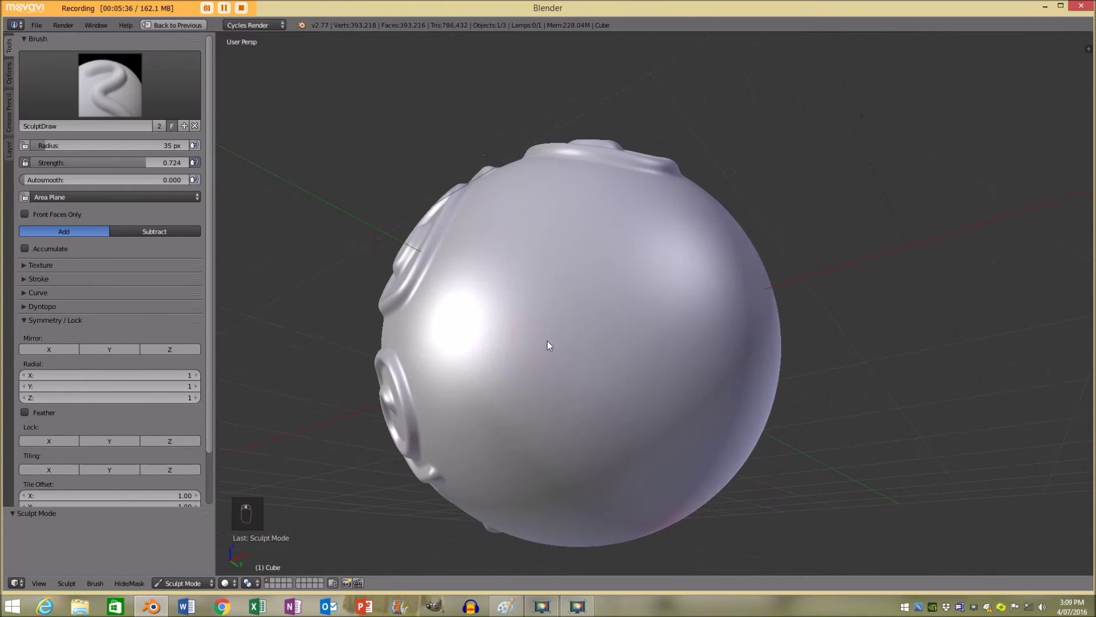
mouse_move(548, 308)
left_mouse_down()
mouse_move(567, 399)
mouse_move(455, 358)
mouse_move(485, 420)
left_mouse_up()
middle_click_drag(485, 420, 599, 389)
mouse_move(598, 384)
left_mouse_down()
mouse_move(588, 419)
mouse_move(502, 392)
mouse_move(543, 434)
left_mouse_up()
middle_click_drag(542, 434, 653, 369)
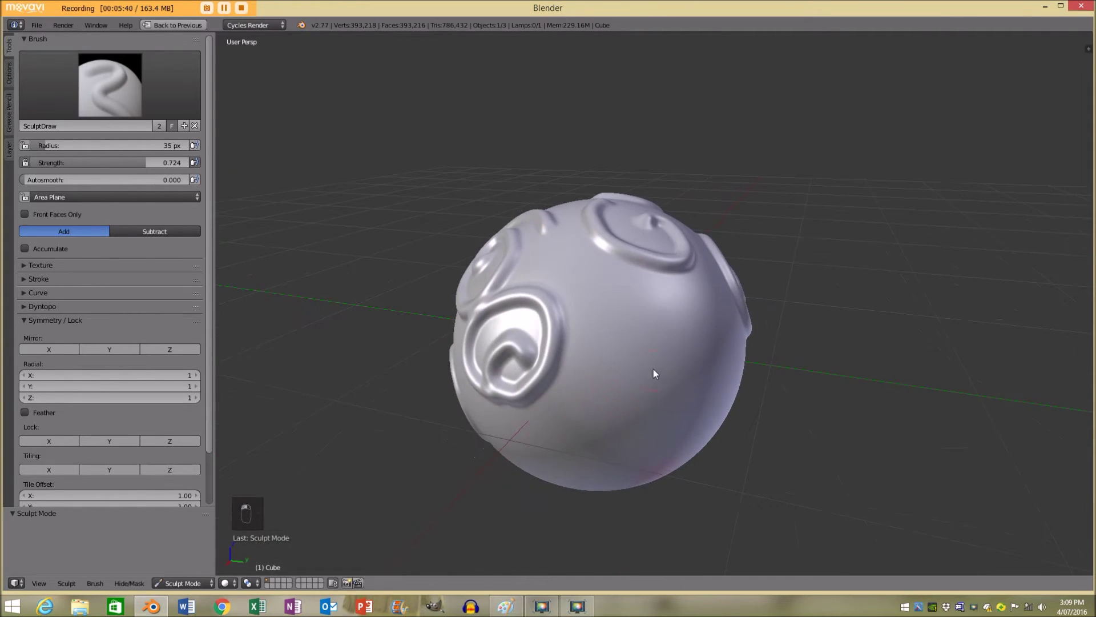
mouse_move(654, 369)
left_mouse_down()
mouse_move(616, 379)
mouse_move(668, 403)
mouse_move(614, 307)
mouse_move(587, 394)
mouse_move(689, 419)
mouse_move(628, 400)
left_mouse_up()
middle_click_drag(628, 400, 638, 365)
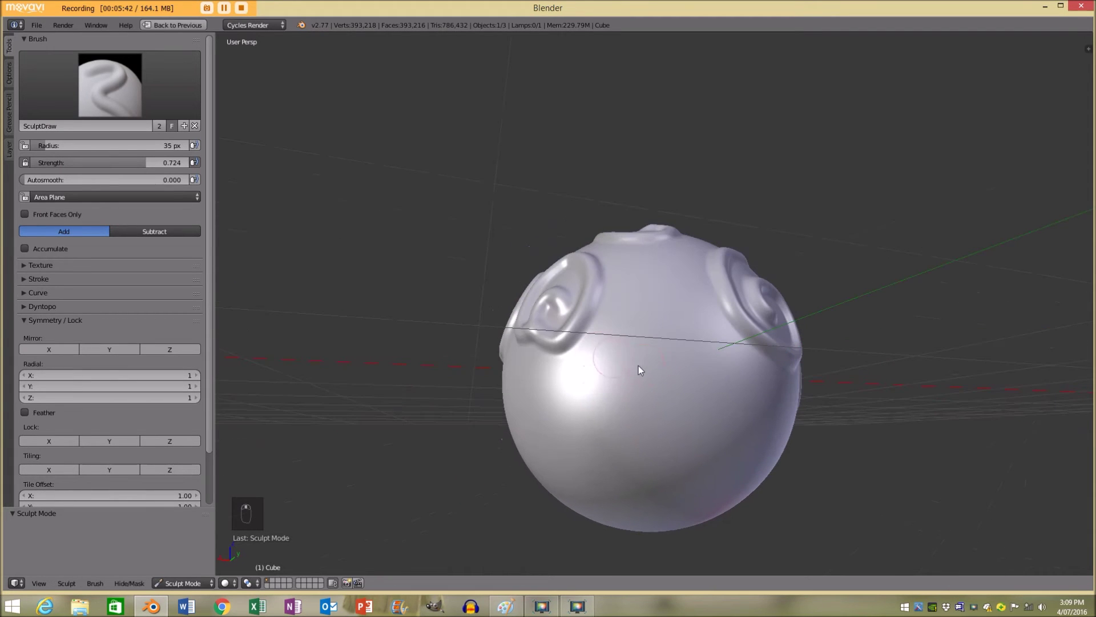
mouse_move(619, 400)
left_mouse_down()
mouse_move(588, 340)
mouse_move(676, 440)
left_mouse_up()
Add final spirals at the sphere's centre, then switch back to Object Mode.
middle_click_drag(675, 440, 652, 417)
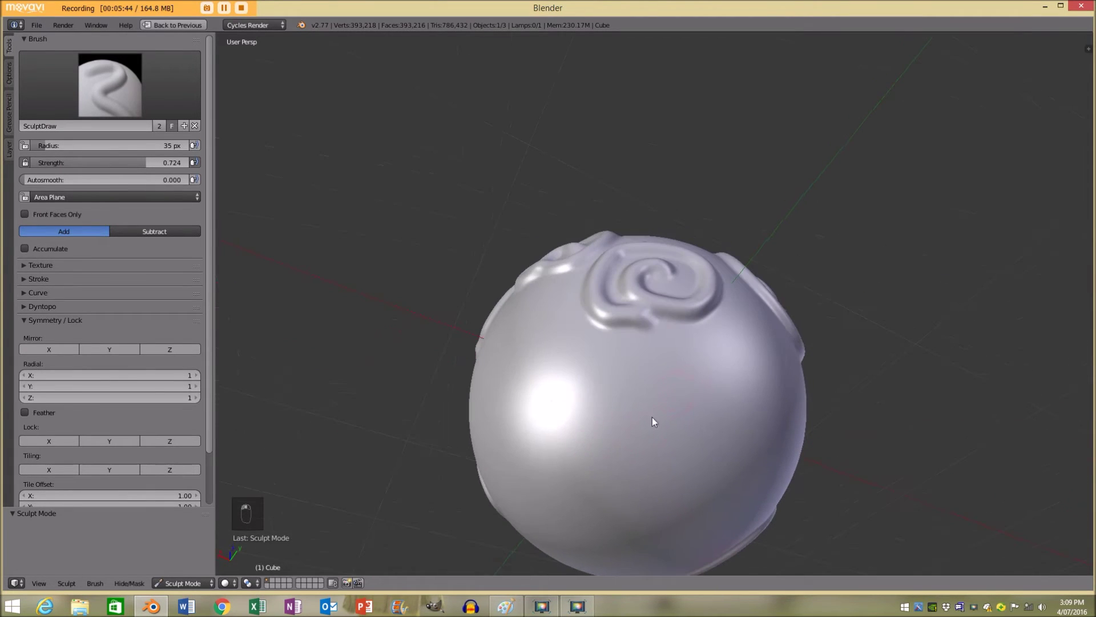
mouse_move(652, 417)
left_mouse_down()
mouse_move(624, 468)
mouse_move(678, 394)
mouse_move(551, 423)
left_mouse_up()
mouse_move(550, 423)
middle_mouse_down()
mouse_move(683, 434)
mouse_move(571, 332)
mouse_move(557, 354)
middle_mouse_up()
mouse_move(557, 354)
left_mouse_down()
mouse_move(516, 330)
mouse_move(507, 287)
mouse_move(474, 343)
left_mouse_up()
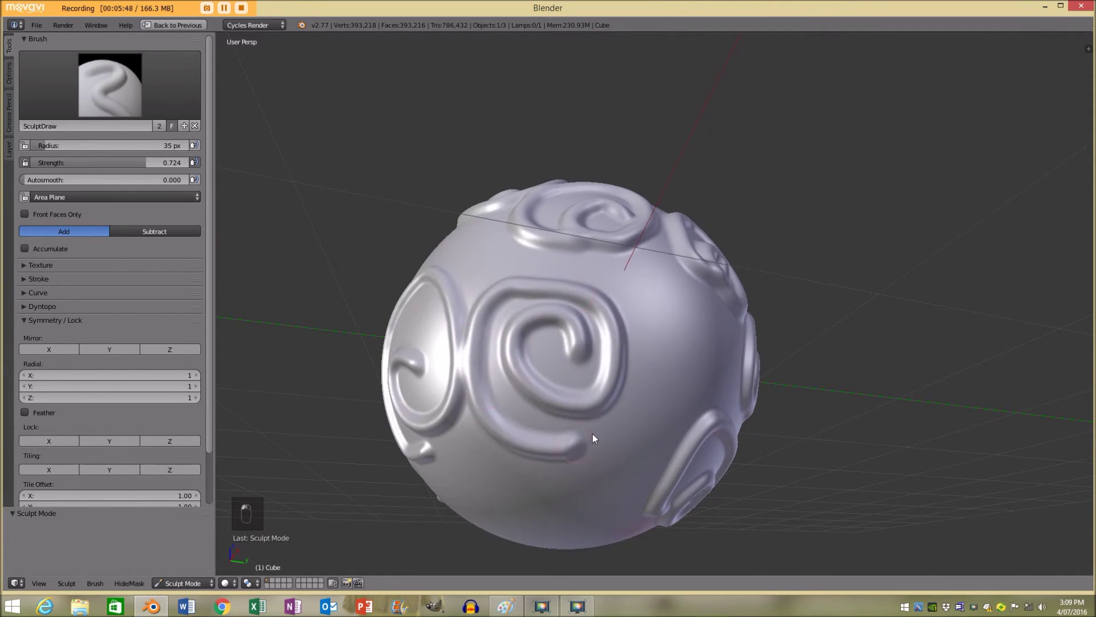
mouse_move(591, 433)
middle_mouse_down()
mouse_move(615, 357)
mouse_move(577, 325)
mouse_move(536, 409)
mouse_move(629, 399)
mouse_move(642, 282)
middle_mouse_up()
mouse_move(643, 282)
left_mouse_down()
mouse_move(625, 248)
mouse_move(649, 332)
mouse_move(584, 214)
mouse_move(564, 351)
mouse_move(646, 364)
left_mouse_up()
mouse_move(645, 364)
middle_mouse_down()
mouse_move(738, 345)
mouse_move(869, 425)
mouse_move(735, 416)
middle_mouse_up()
mouse_move(734, 416)
left_mouse_down()
mouse_move(754, 440)
mouse_move(636, 435)
mouse_move(674, 463)
left_mouse_up()
mouse_move(674, 463)
middle_mouse_down()
mouse_move(686, 334)
mouse_move(844, 432)
mouse_move(846, 377)
mouse_move(799, 378)
middle_mouse_up()
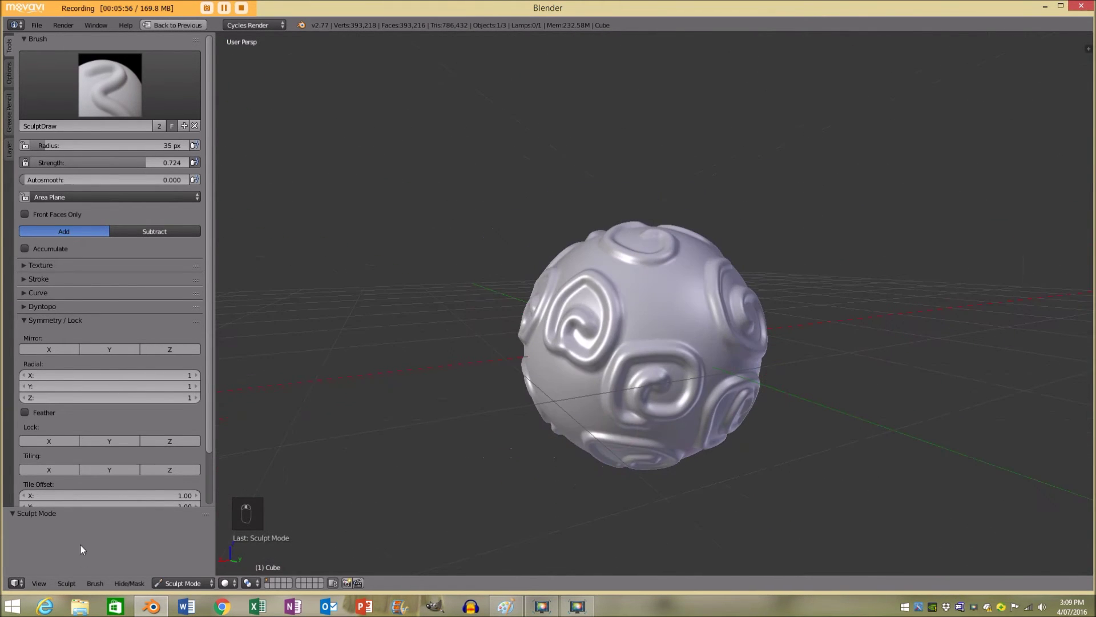
left_click(175, 584)
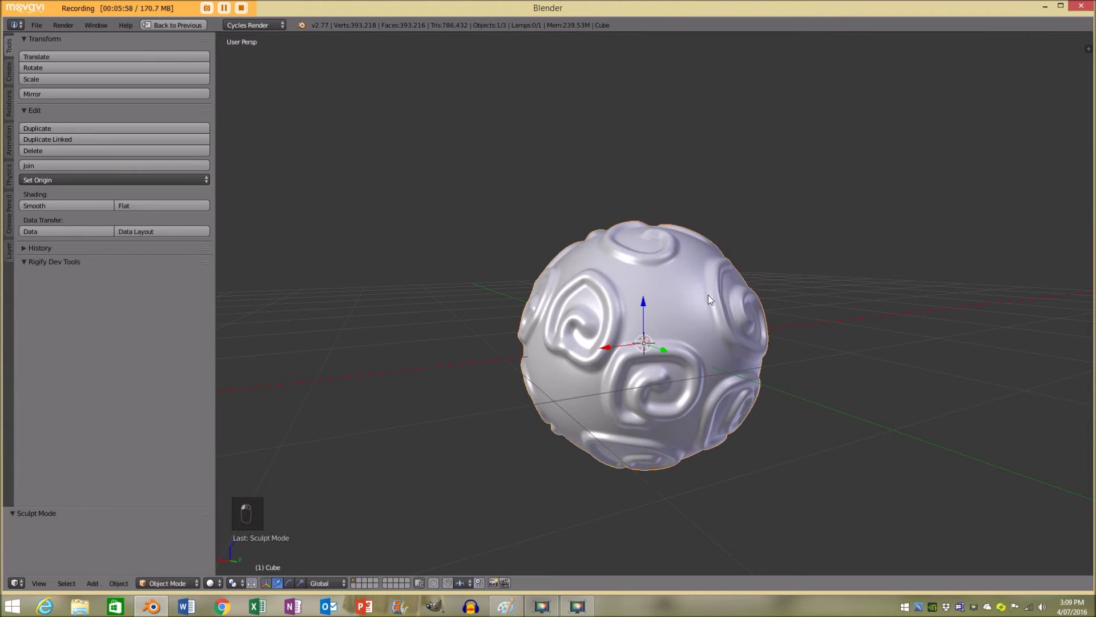
Restore the full window layout and reposition the 3D view and Image Texture node.
key("shift+space")
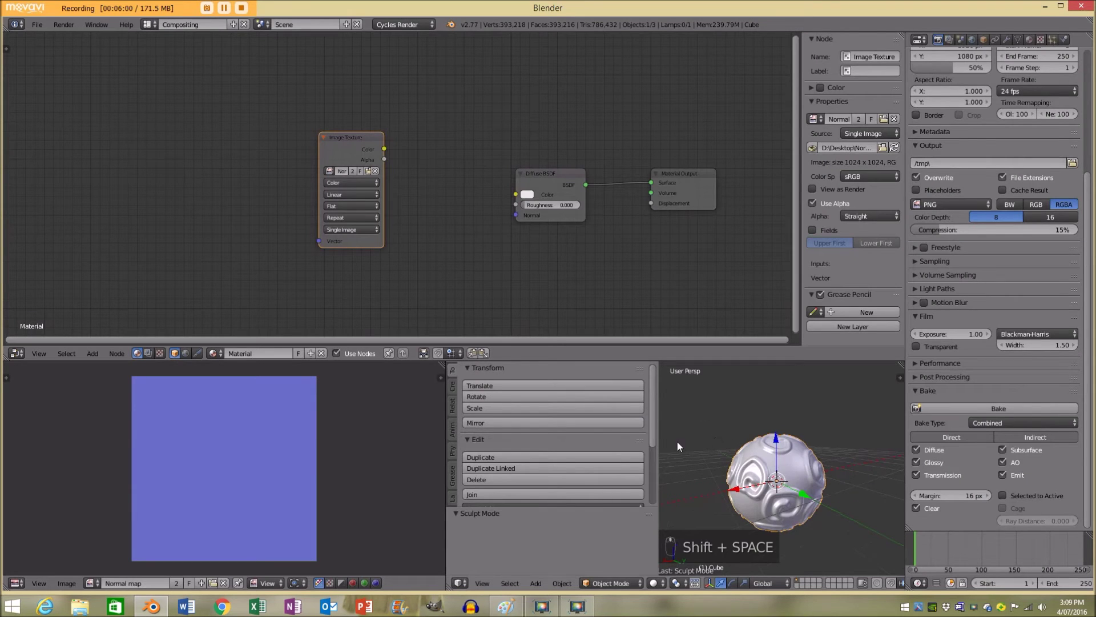
left_click_drag(658, 428, 584, 434)
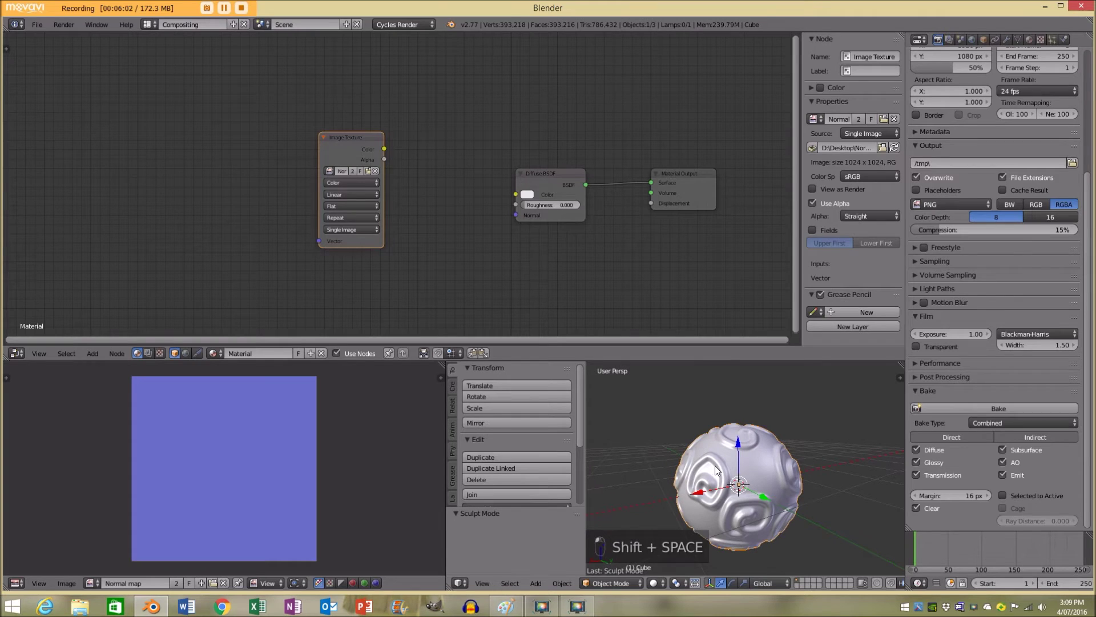
key("shift+space")
scroll(673, 320, "down", 1)
key("shift+space")
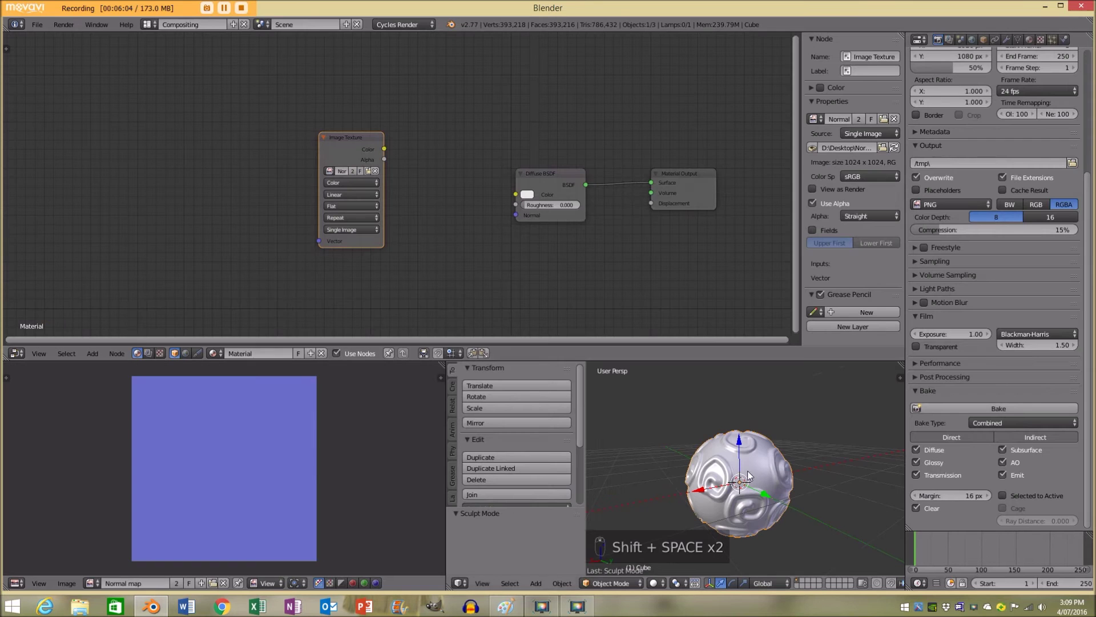
scroll(742, 451, "up", 3)
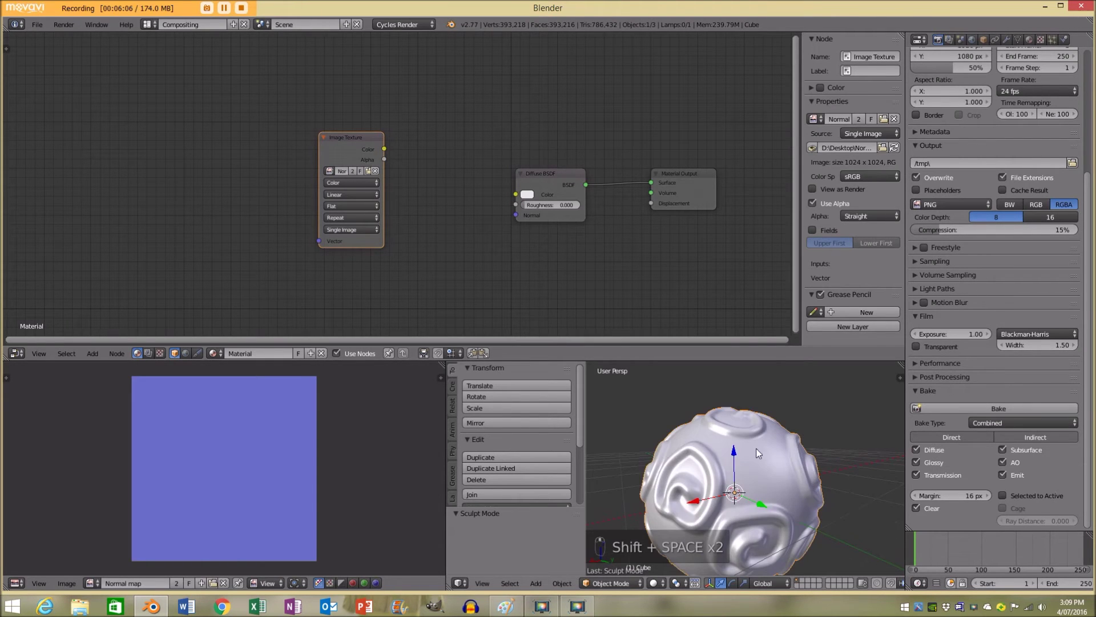
middle_click_drag(694, 461, 728, 430)
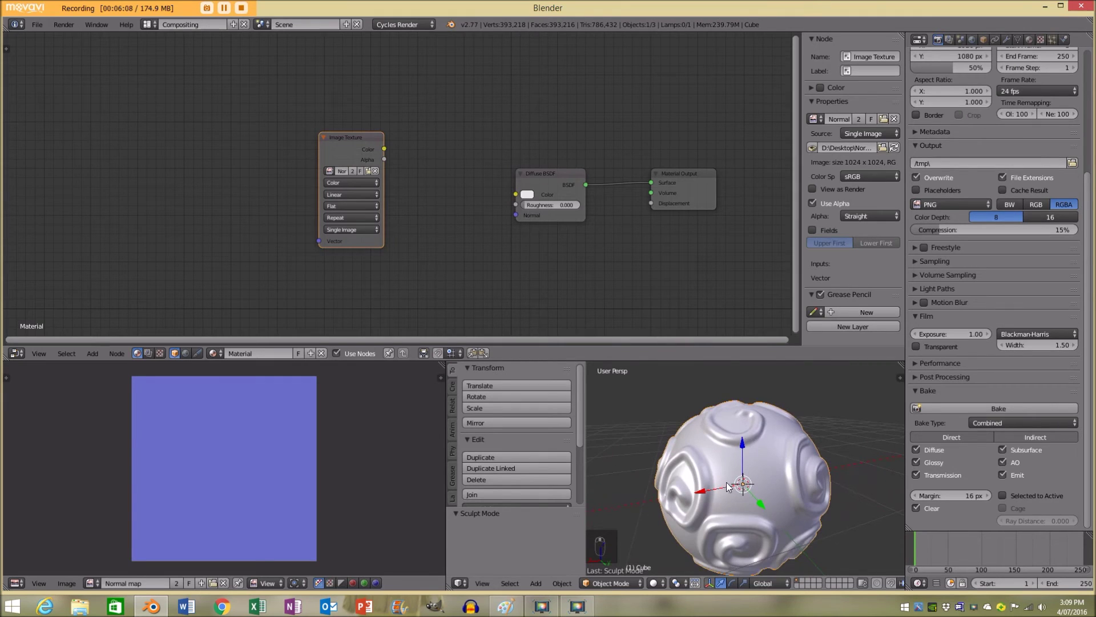
scroll(742, 463, "down", 2)
left_click_drag(338, 156, 316, 143)
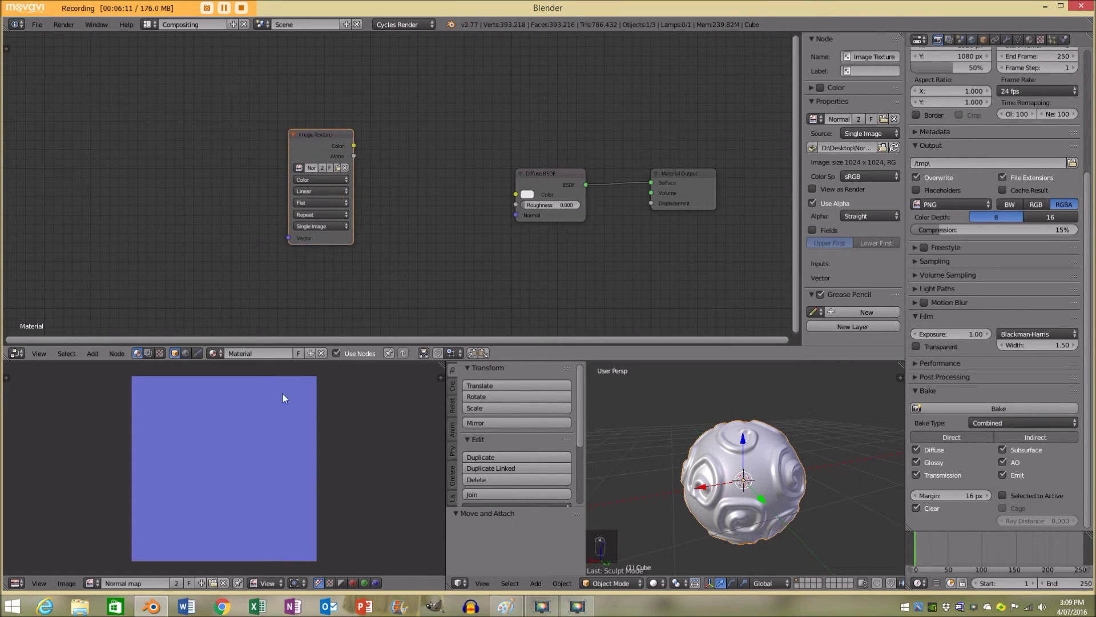
Set the bake type to Normal with a 30 px margin and start baking.
left_click(998, 421)
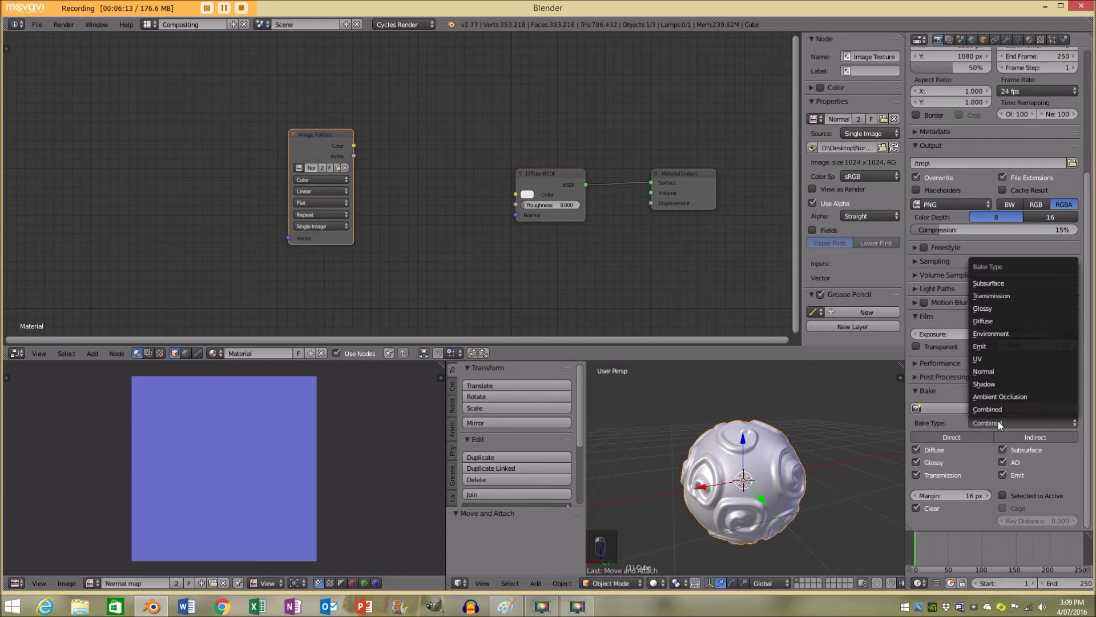
left_click(1027, 370)
left_click_drag(907, 323, 867, 311)
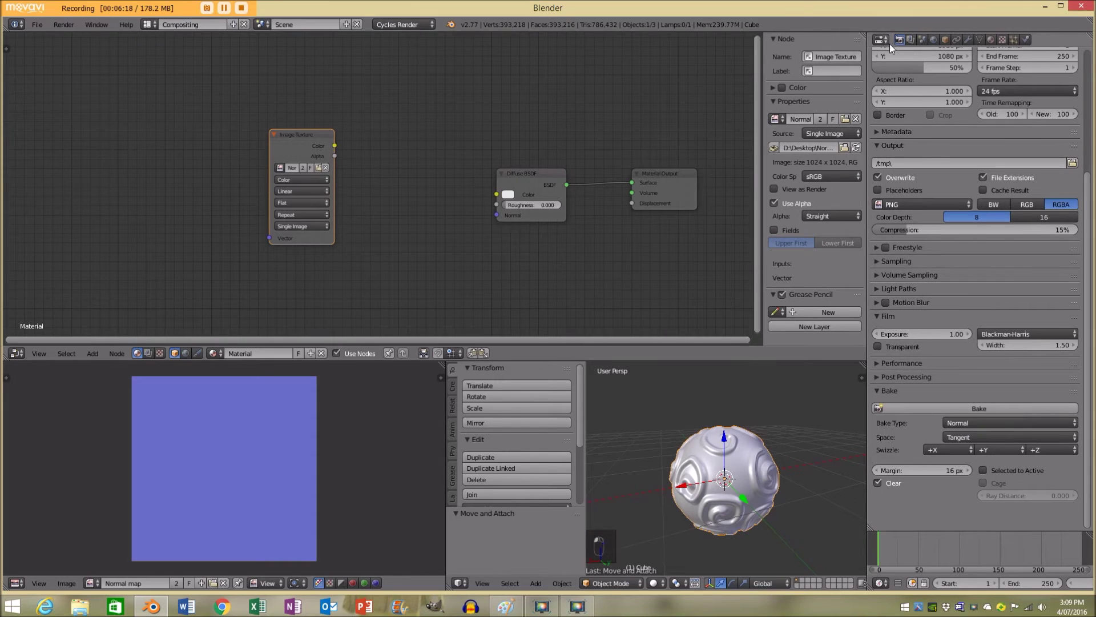
left_click(930, 467)
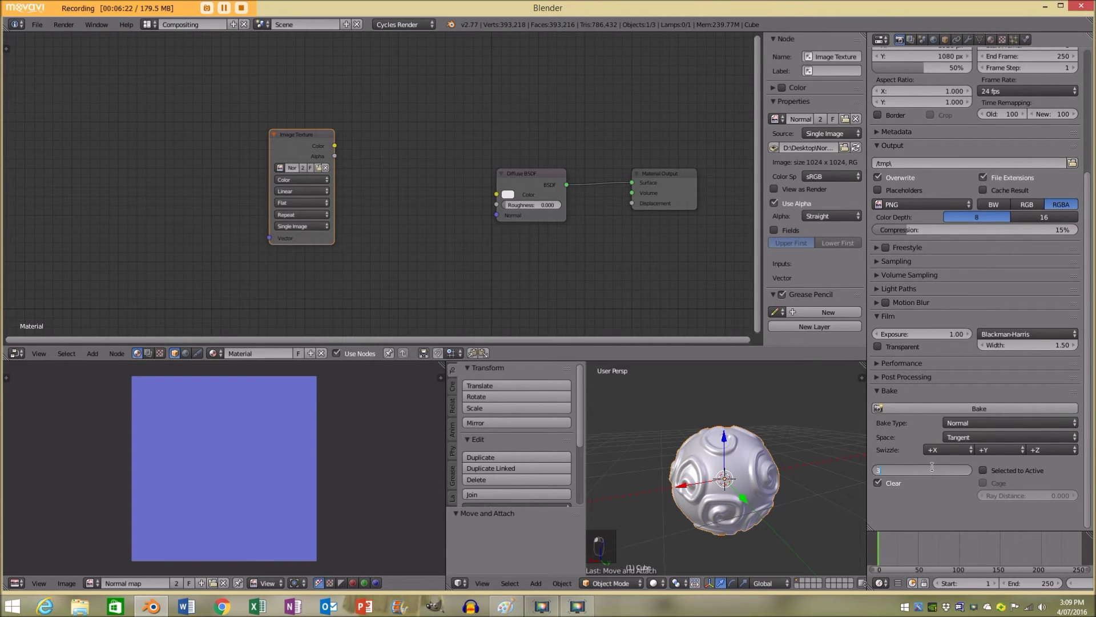
key("Return")
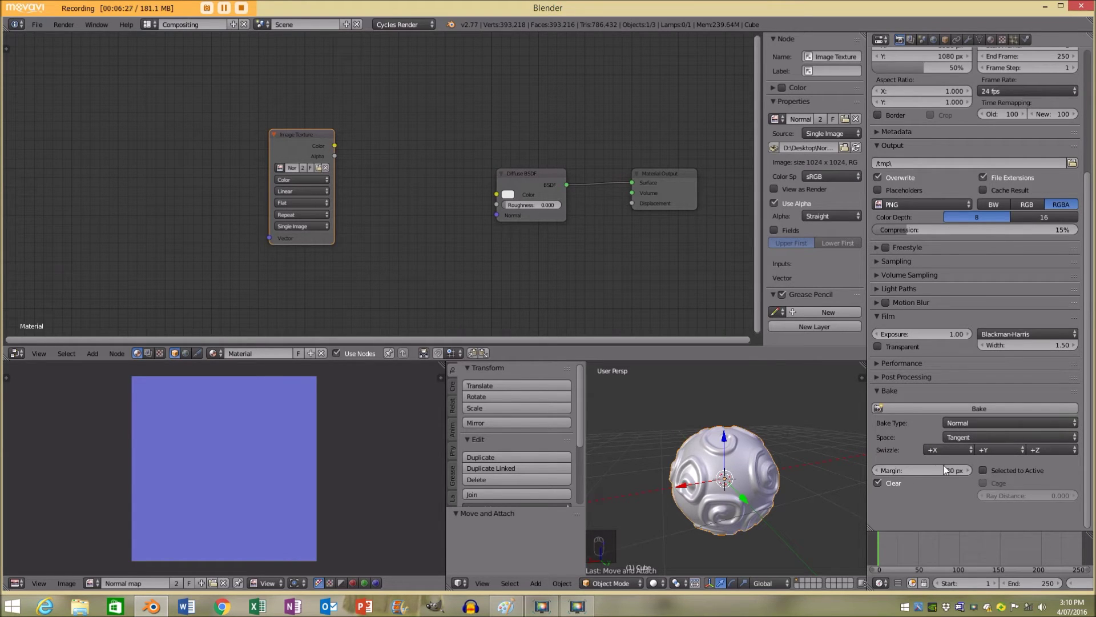
middle_click_drag(703, 460, 773, 440)
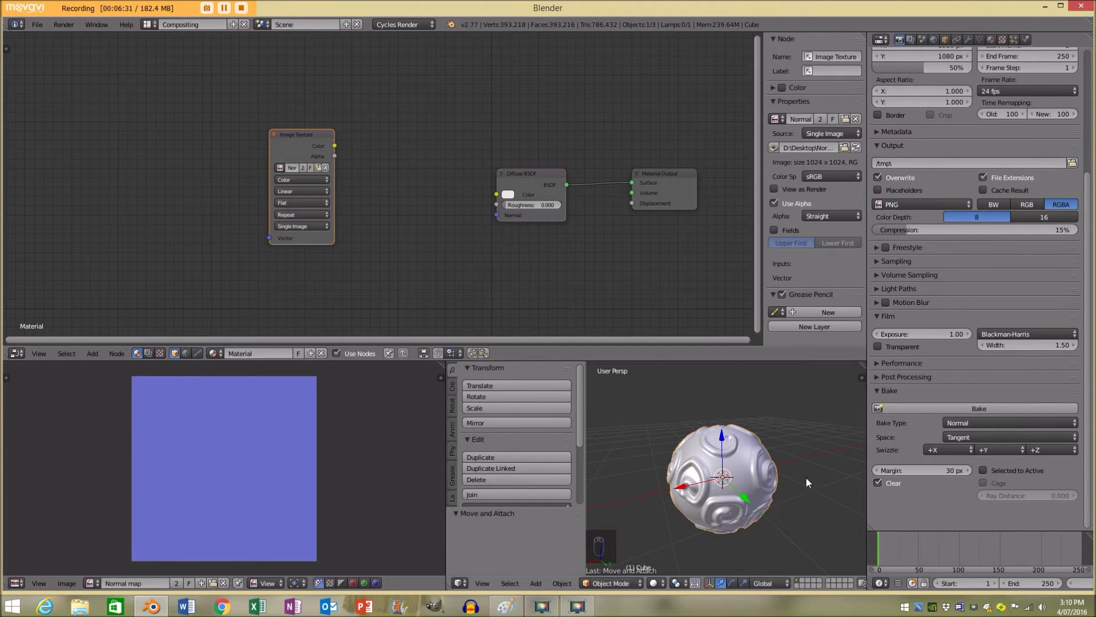
left_click(982, 406)
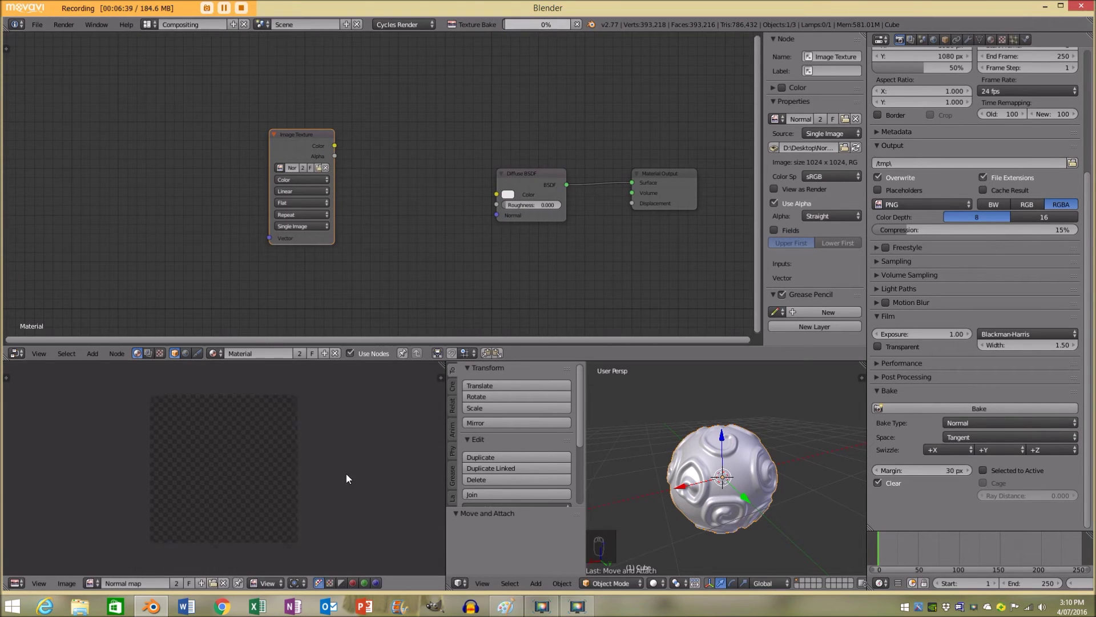
Inspect the finished swirl normal map and save it as Normal map.png.
scroll(258, 468, "up", 3)
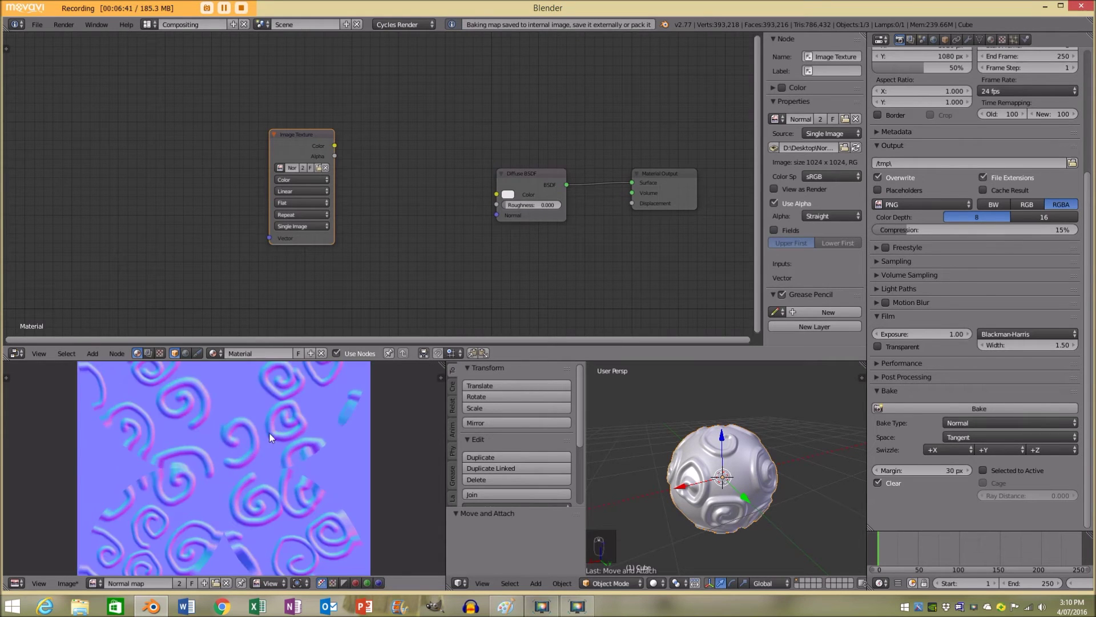
middle_click_drag(260, 466, 337, 415)
scroll(339, 416, "down", 3)
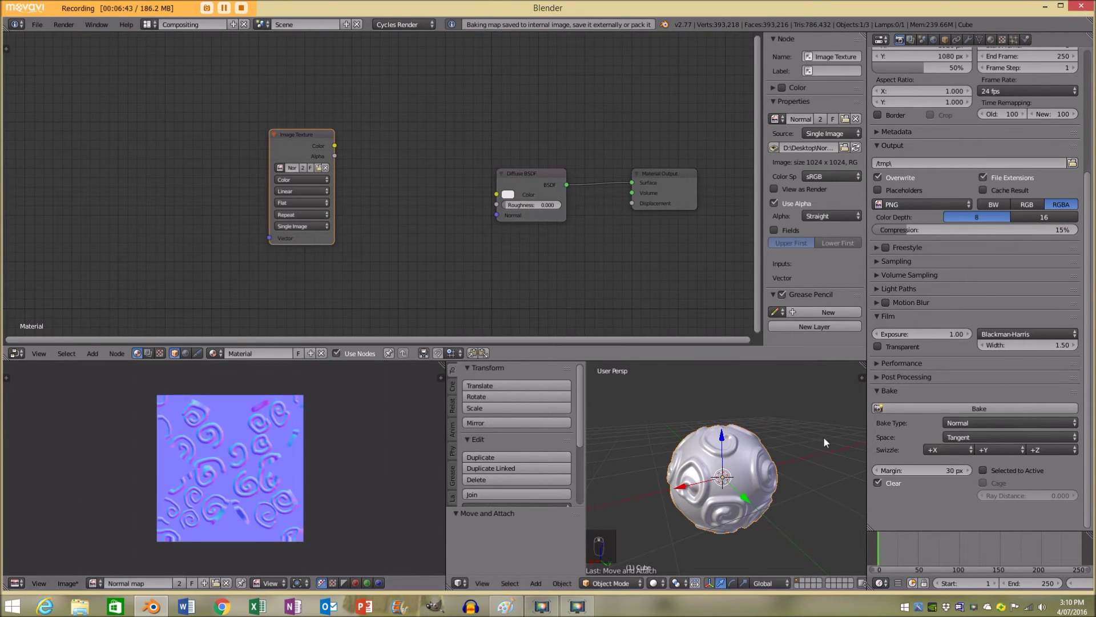
left_click(67, 583)
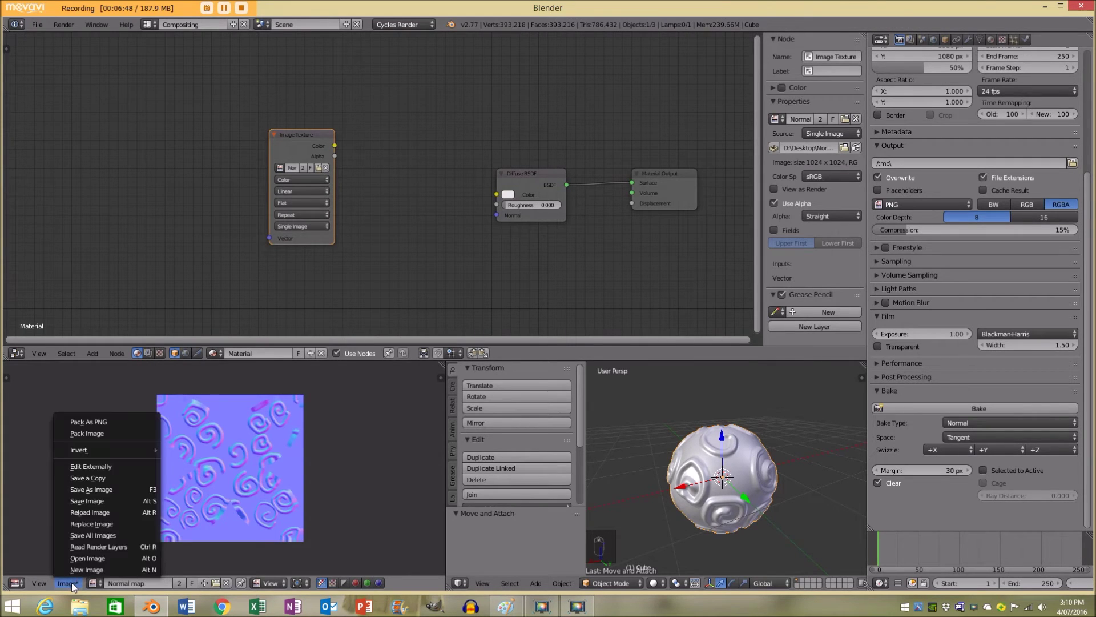
left_click(103, 501)
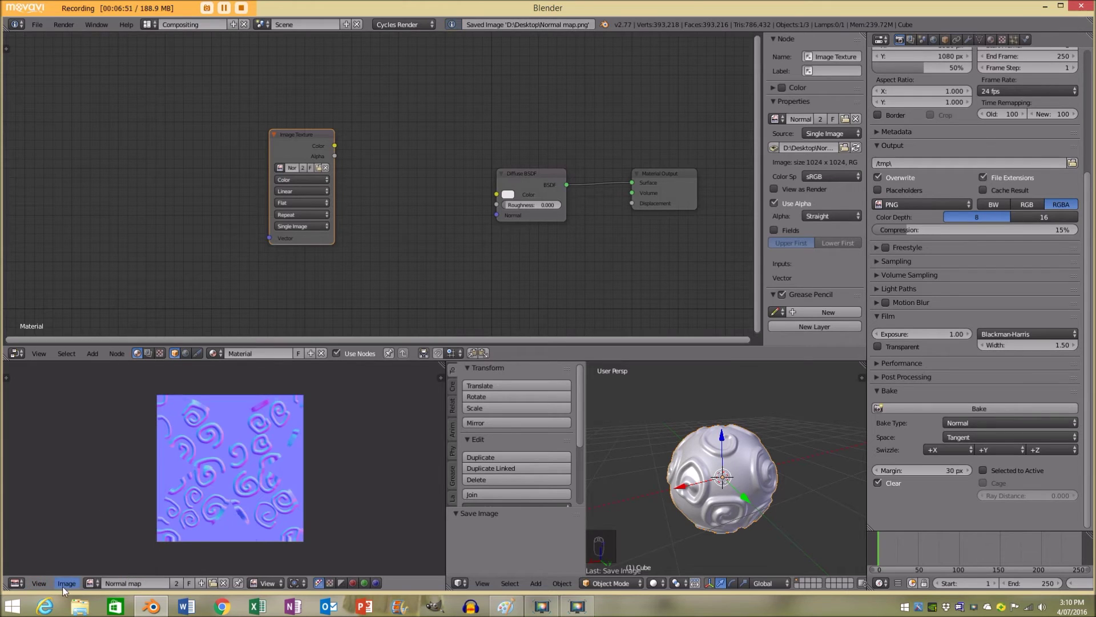
left_click(66, 582)
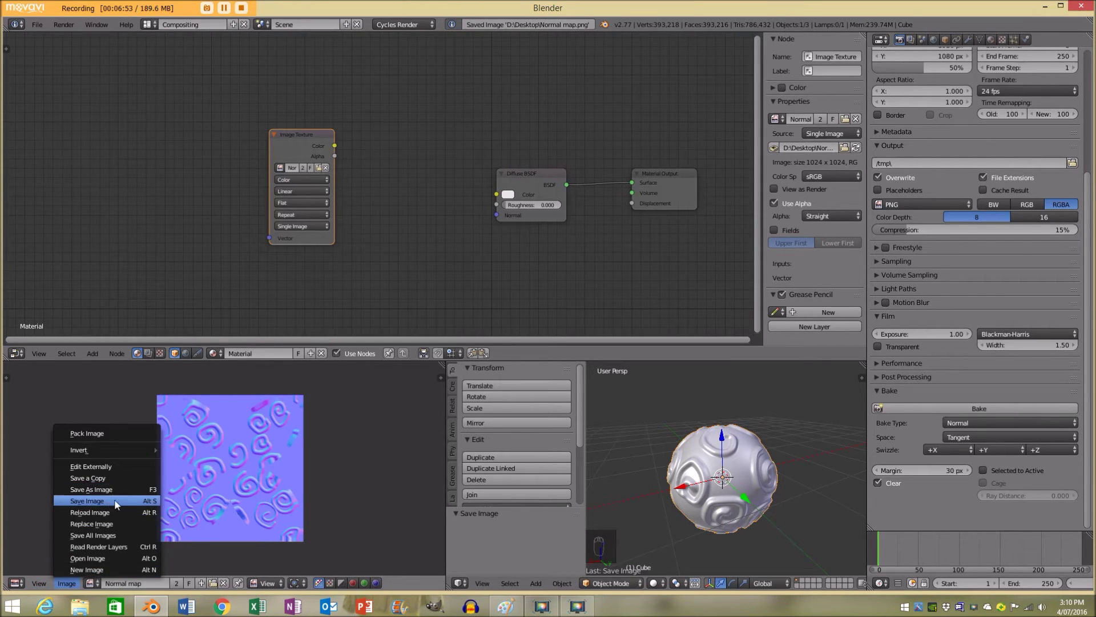
middle_click_drag(354, 429, 336, 446)
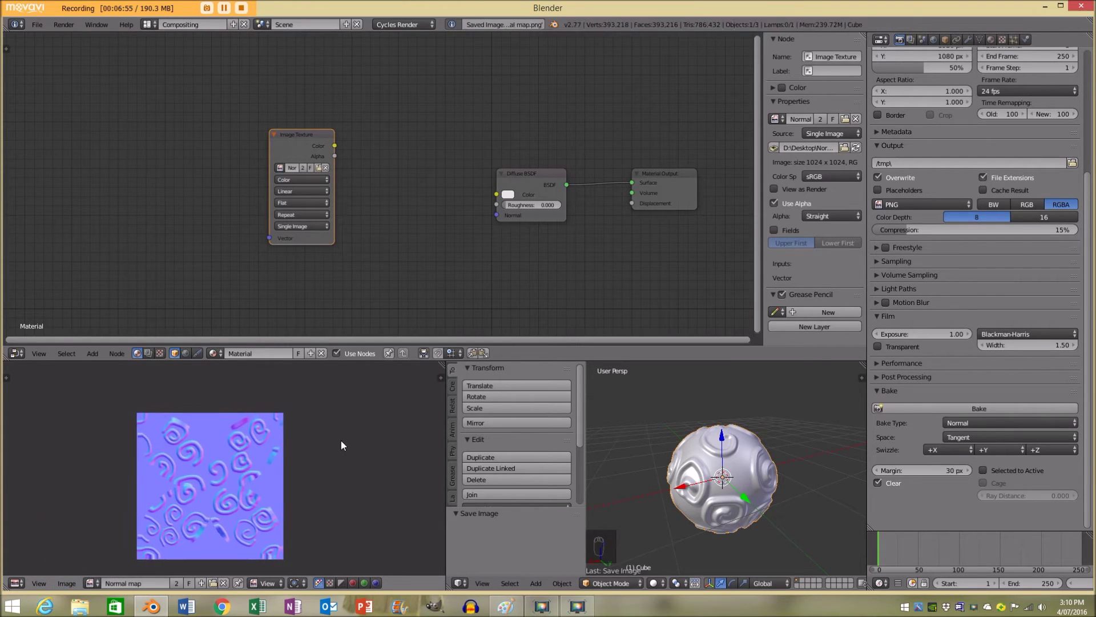
left_click(968, 39)
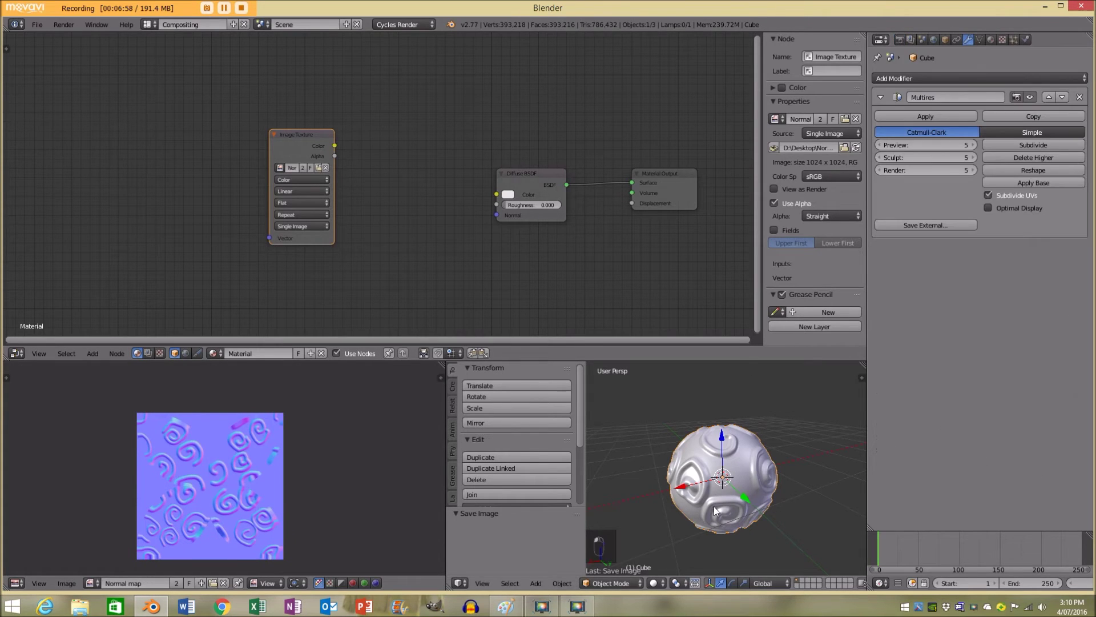
Delete the Multires modifier and rearrange the Image Texture and Material Output nodes.
left_click(1079, 97)
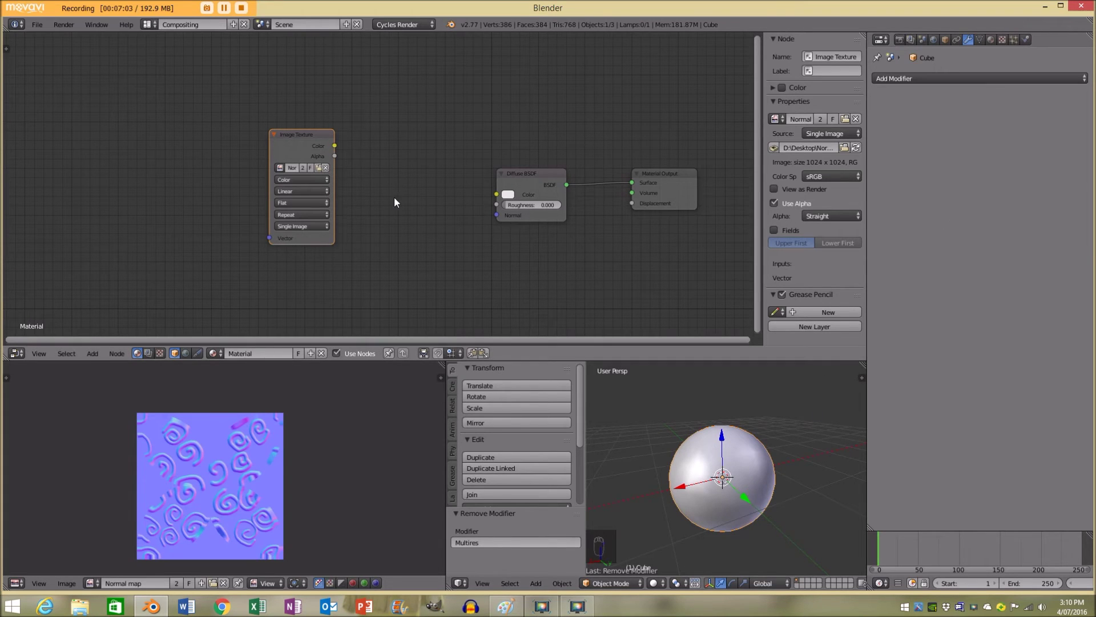
scroll(370, 210, "up", 2)
left_click_drag(353, 168, 276, 141)
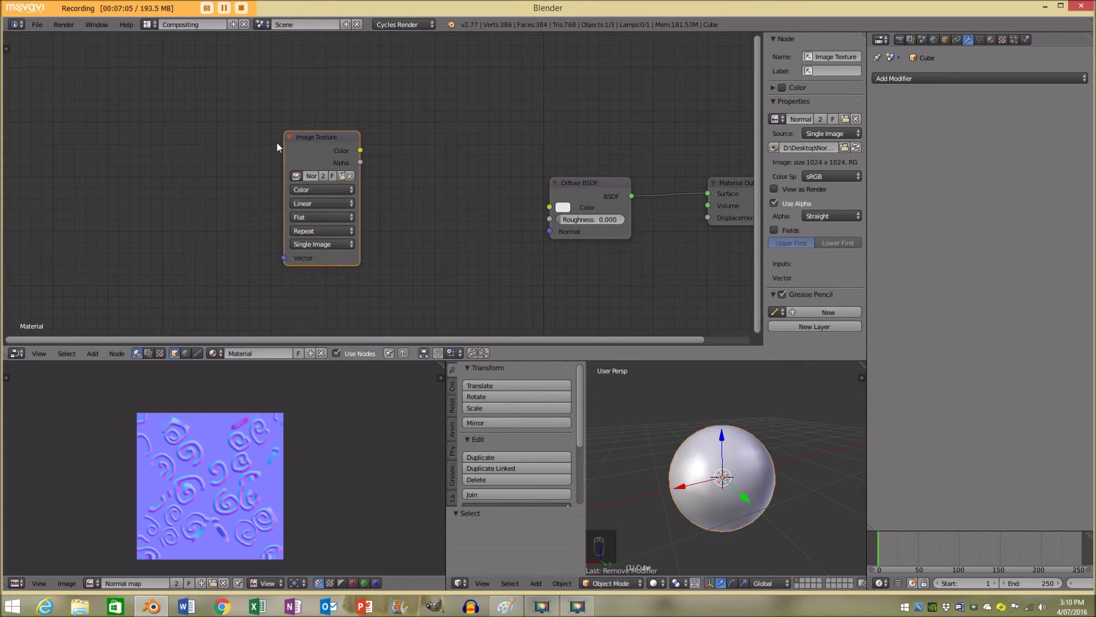
scroll(343, 215, "up", 1)
middle_click_drag(376, 227, 291, 174)
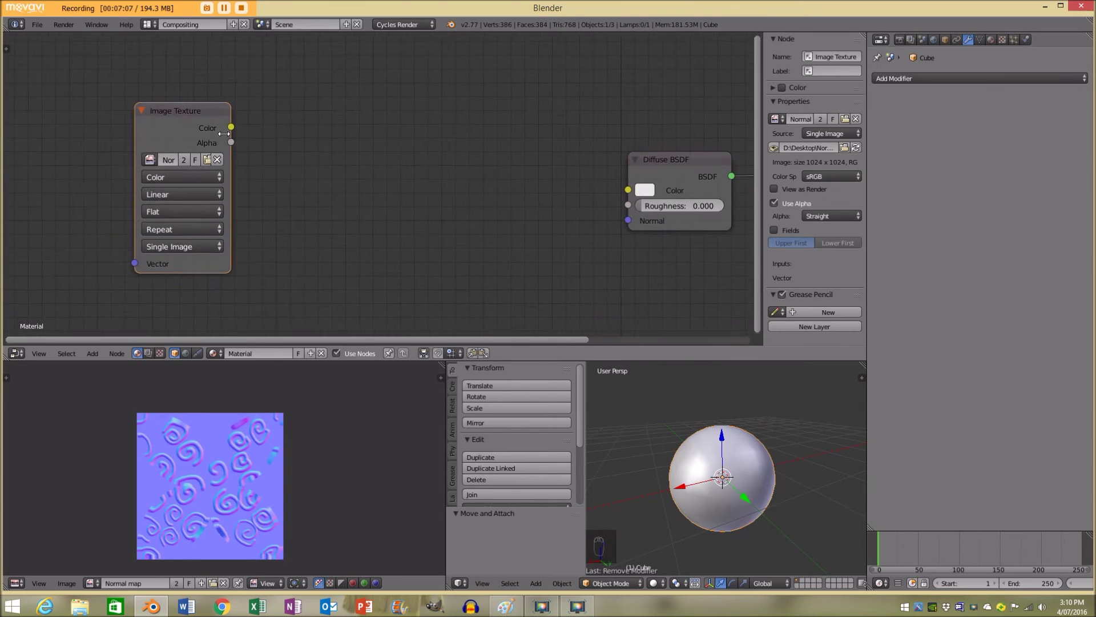
scroll(367, 142, "down", 2)
middle_click_drag(540, 152, 318, 154)
Move the Material Output node right and insert a Mix Shader on the Diffuse-to-Output link.
left_click_drag(547, 182, 656, 185)
scroll(490, 222, "up", 1)
key("shift+a")
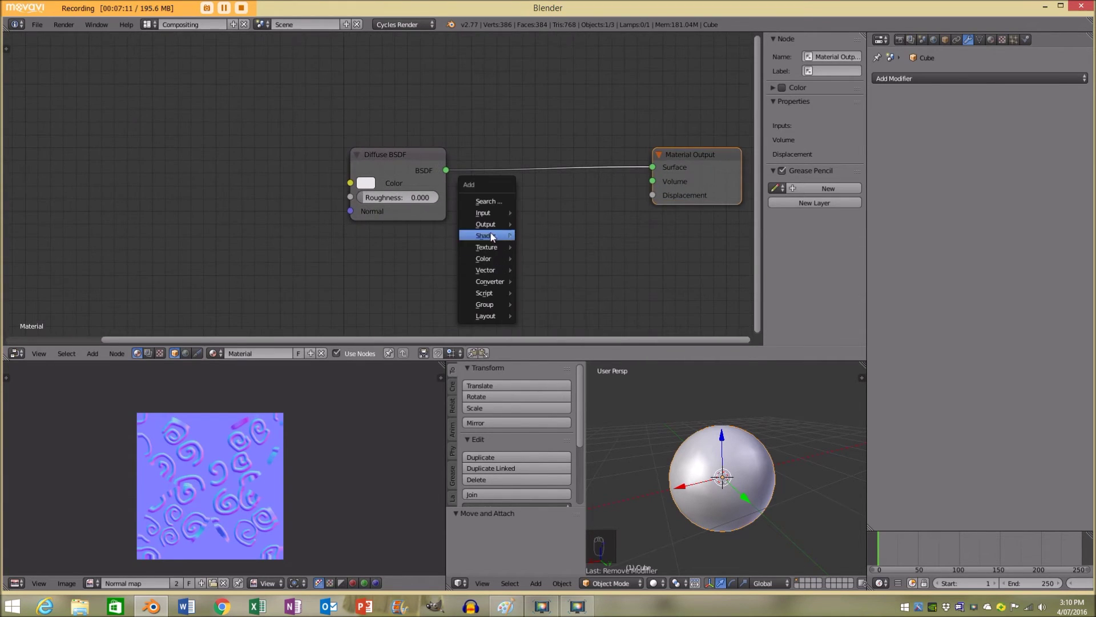
mouse_move(488, 236)
left_click(542, 235)
left_click(505, 134)
Add a Glossy BSDF below the Diffuse and connect it to the Mix Shader's second input.
key("shift+a")
mouse_move(523, 136)
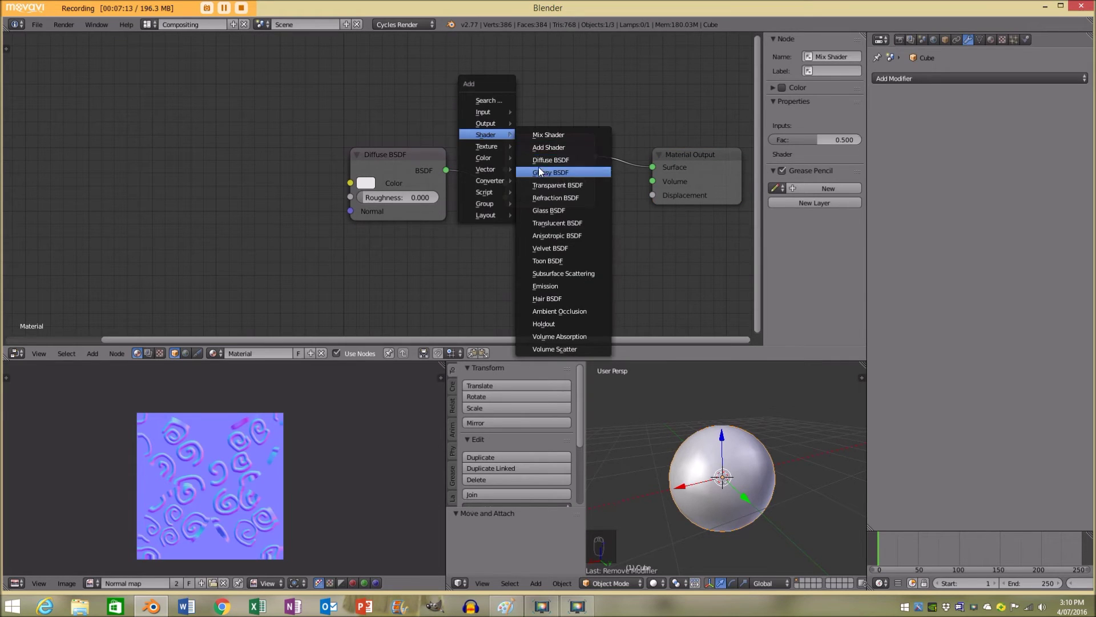
left_click(539, 171)
left_click(341, 240)
left_click_drag(442, 258, 505, 201)
Add a Fresnel node above the Diffuse BSDF and plug it into the Mix Shader's Fac.
key("shift+a")
left_click(504, 50)
type("fr")
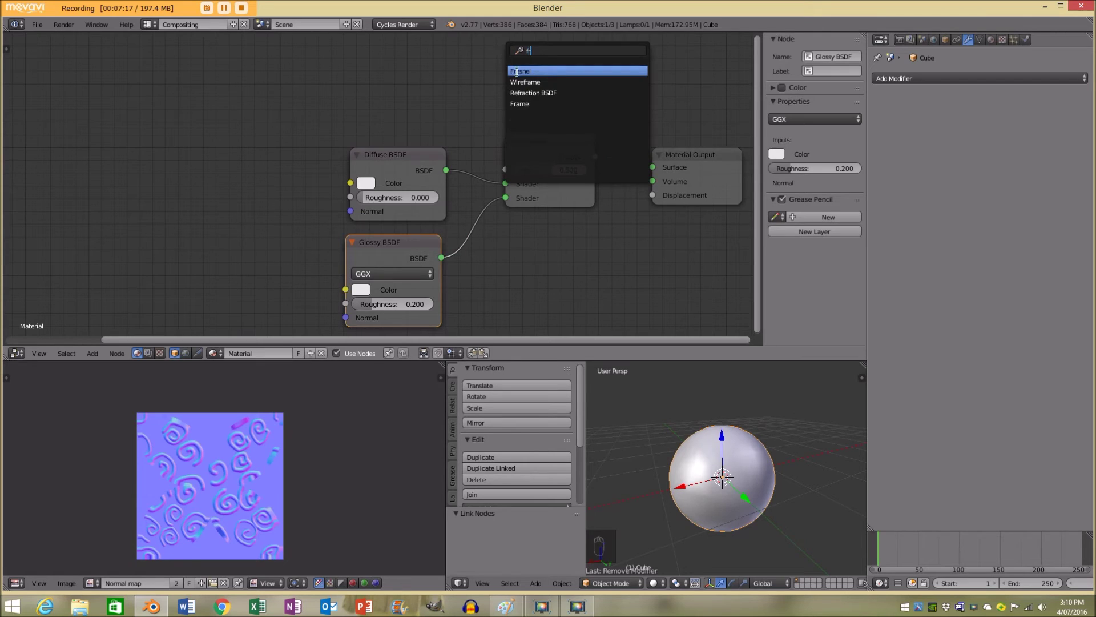
left_click(517, 72)
left_click(345, 75)
left_click_drag(434, 98, 454, 101)
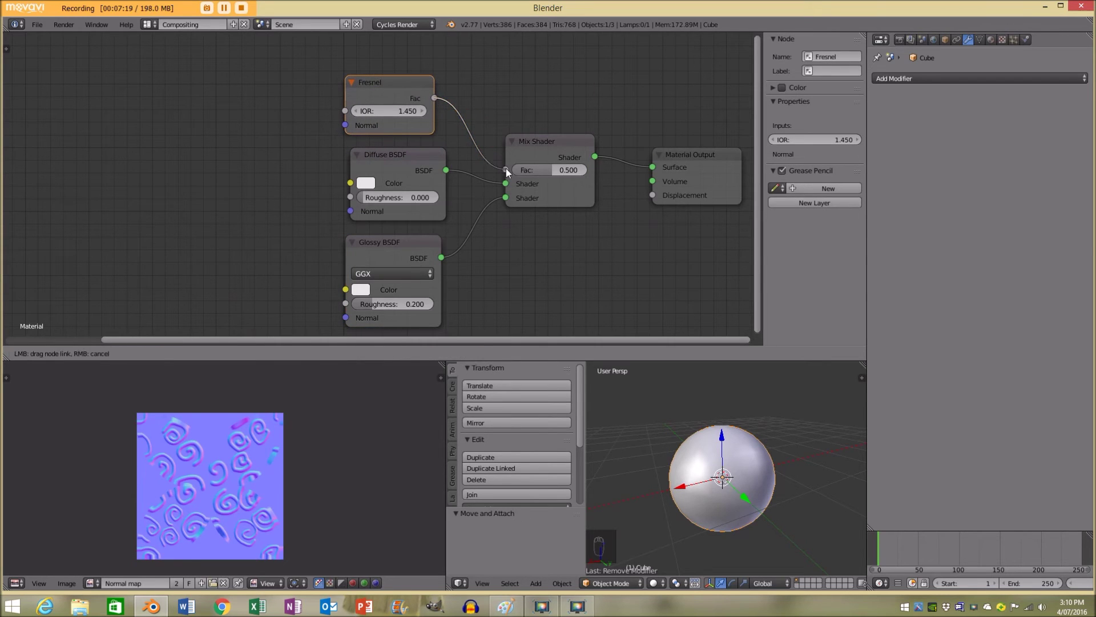
left_click_drag(506, 169, 506, 170)
Set the Diffuse BSDF colour to red.
scroll(397, 191, "down", 2)
left_click(389, 163)
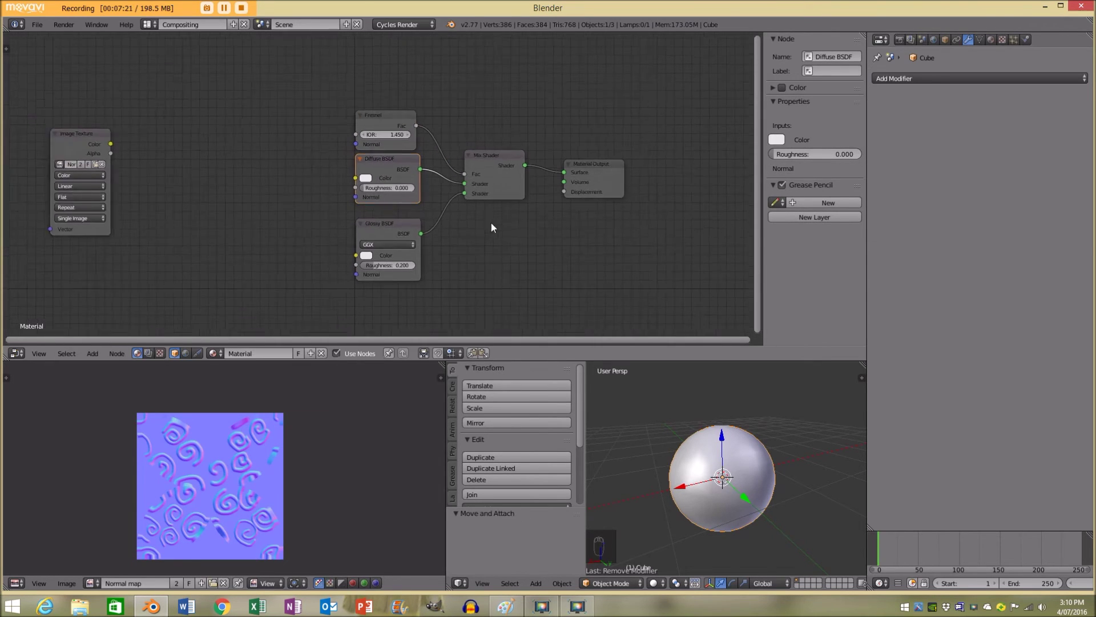
scroll(367, 179, "down", 1)
left_click(366, 178)
left_click(395, 114)
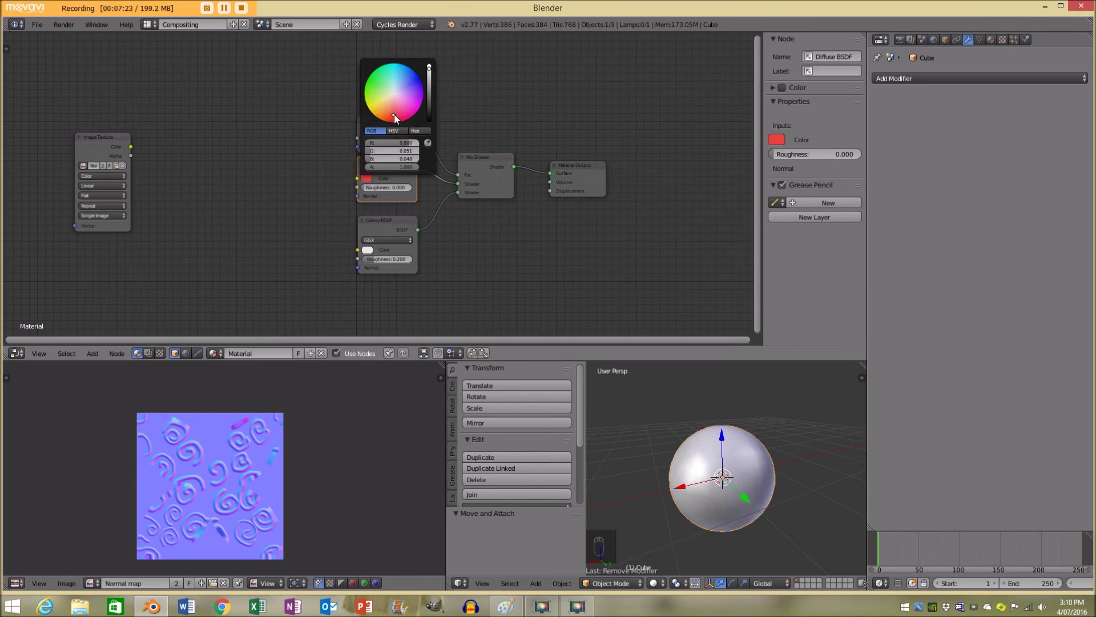
Show the material settings with preview, shift the Image Texture node right, and orbit toward the lamp.
left_click(991, 40)
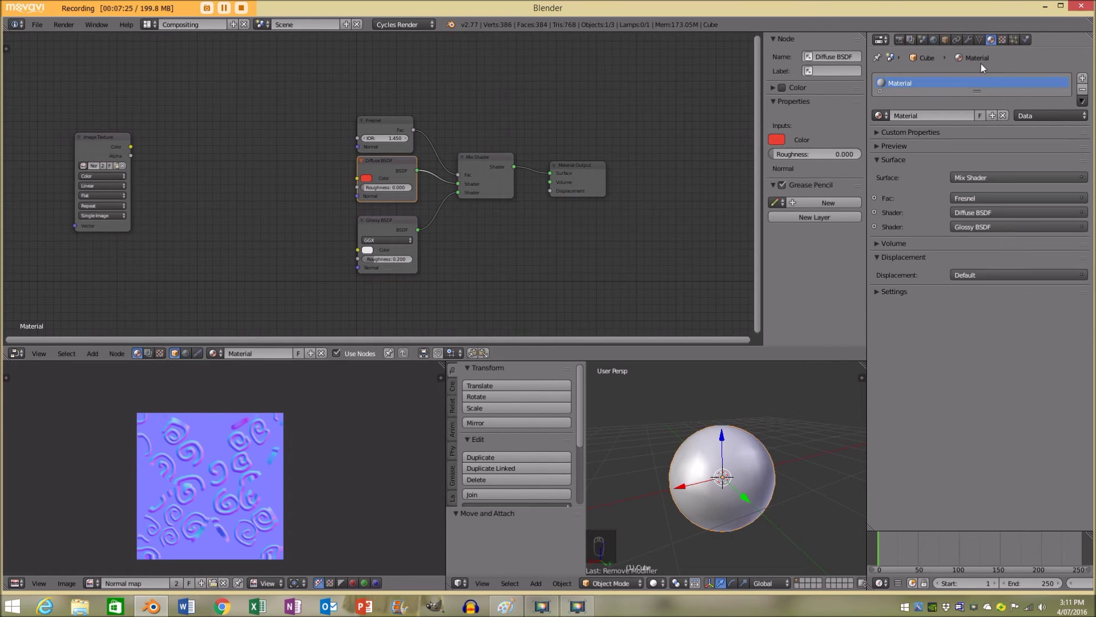
left_click(894, 146)
middle_click_drag(121, 127, 225, 143)
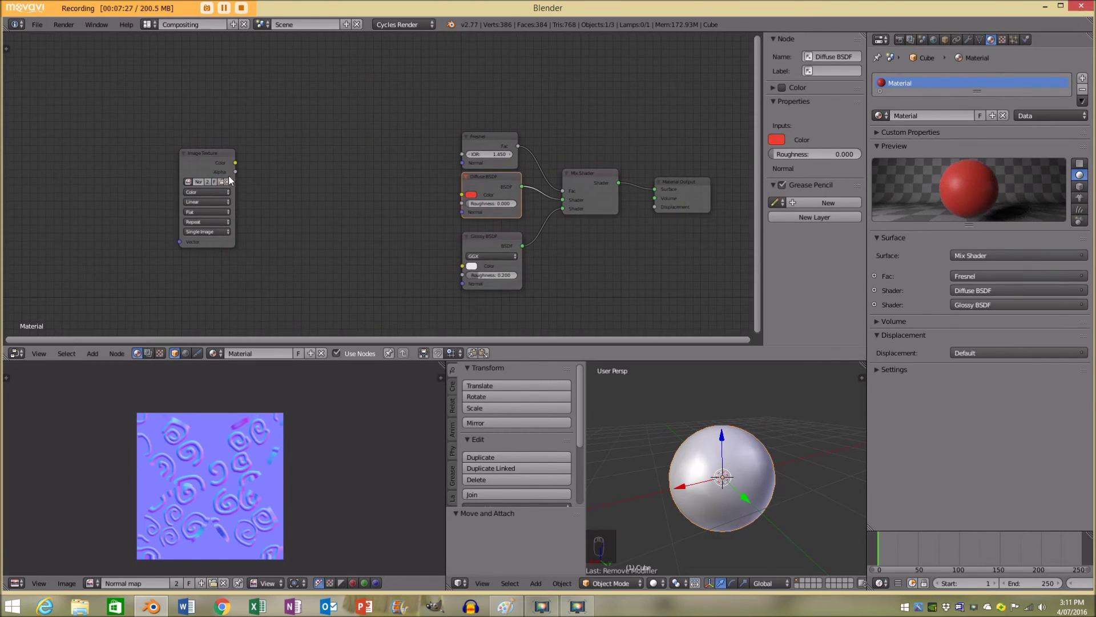
scroll(308, 179, "up", 1)
left_click_drag(223, 158, 250, 161)
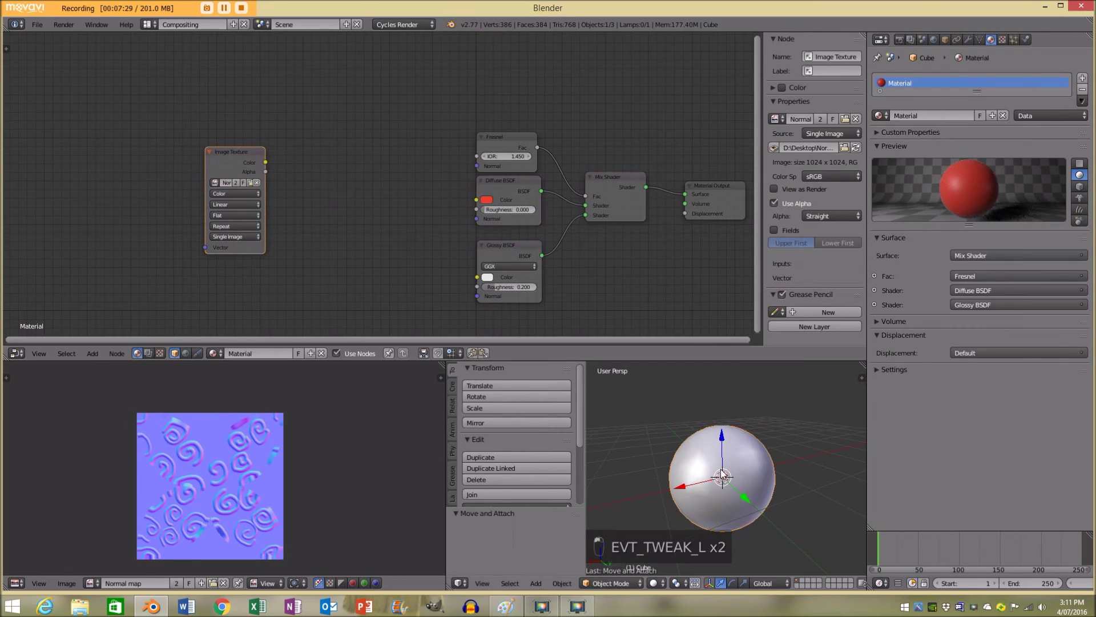
scroll(732, 478, "down", 6)
middle_click_drag(688, 448, 756, 436)
Make the lamp a Sun light and move the camera closer to frame the sphere.
right_click(763, 410)
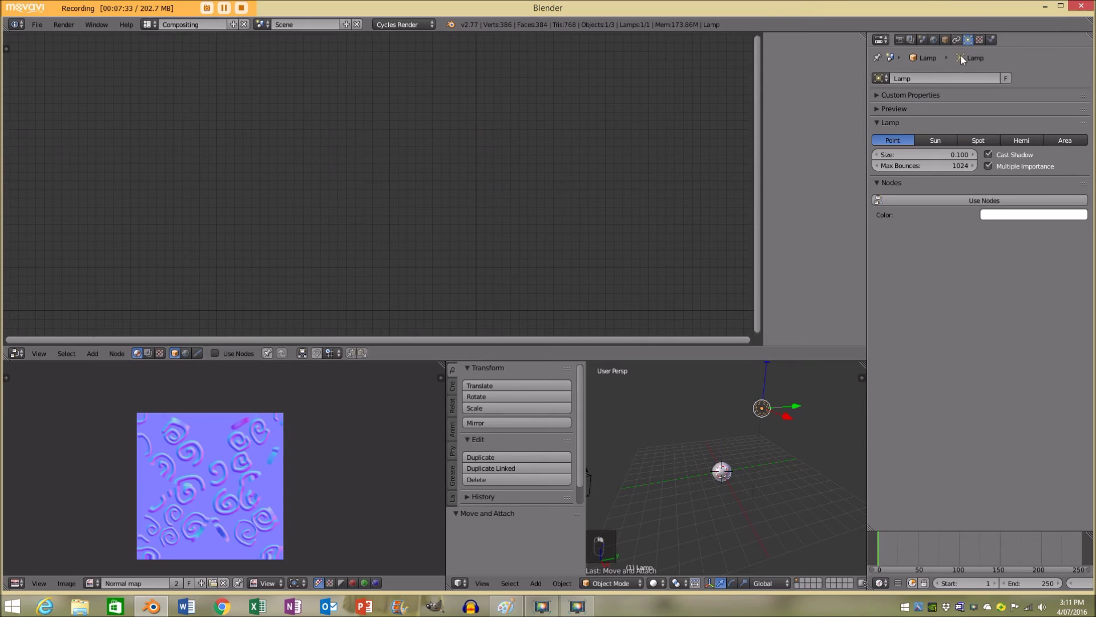
left_click(943, 144)
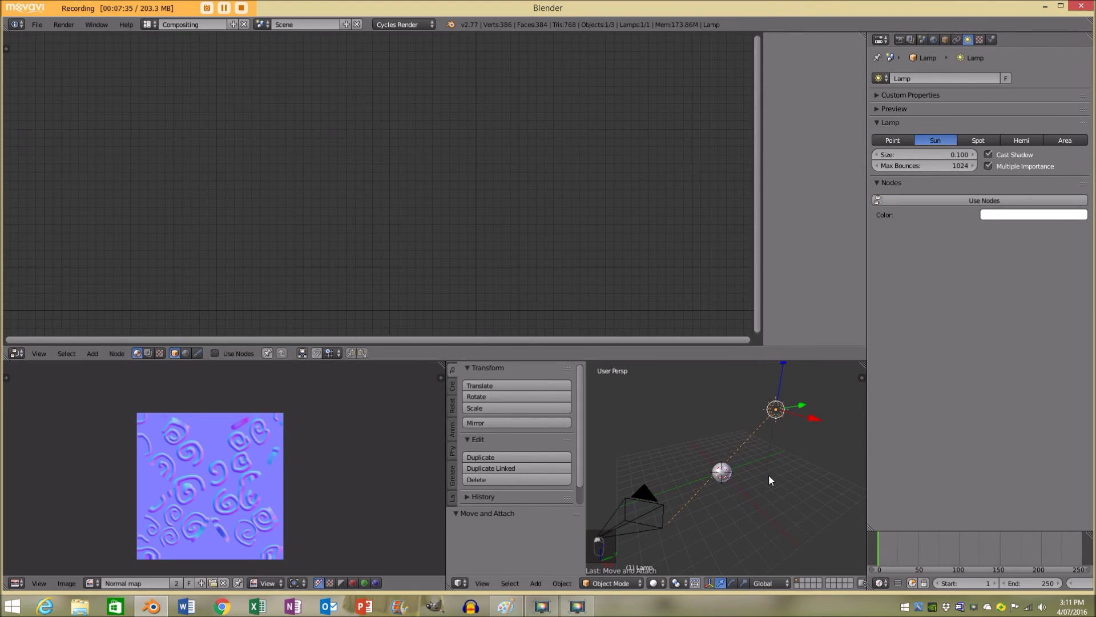
key("KP_0")
right_click(811, 415)
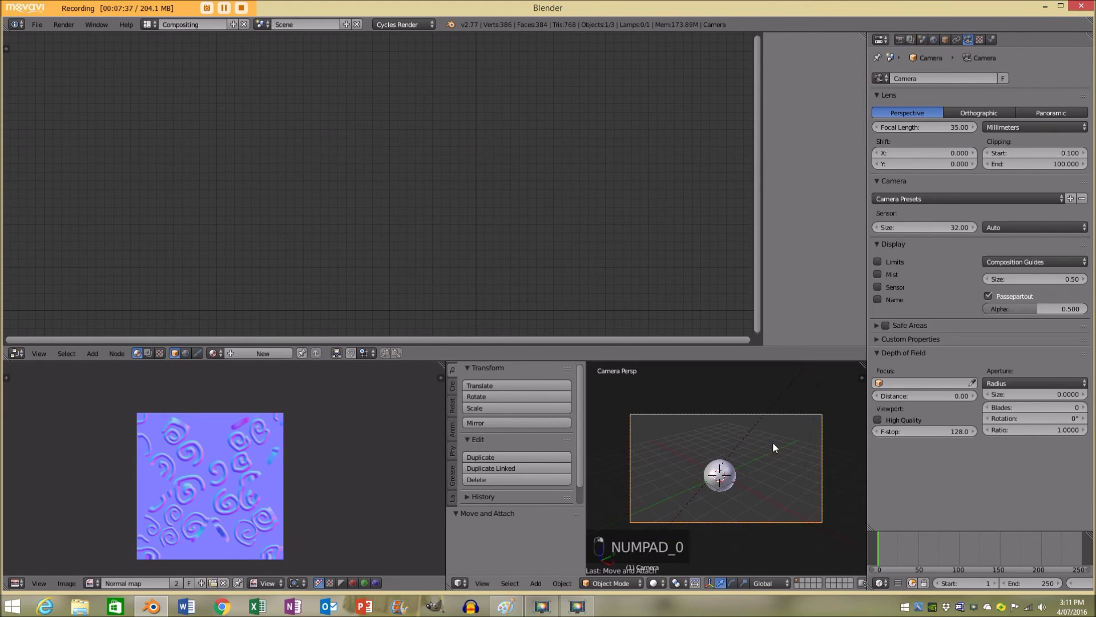
key("g")
left_click(767, 405)
key("g")
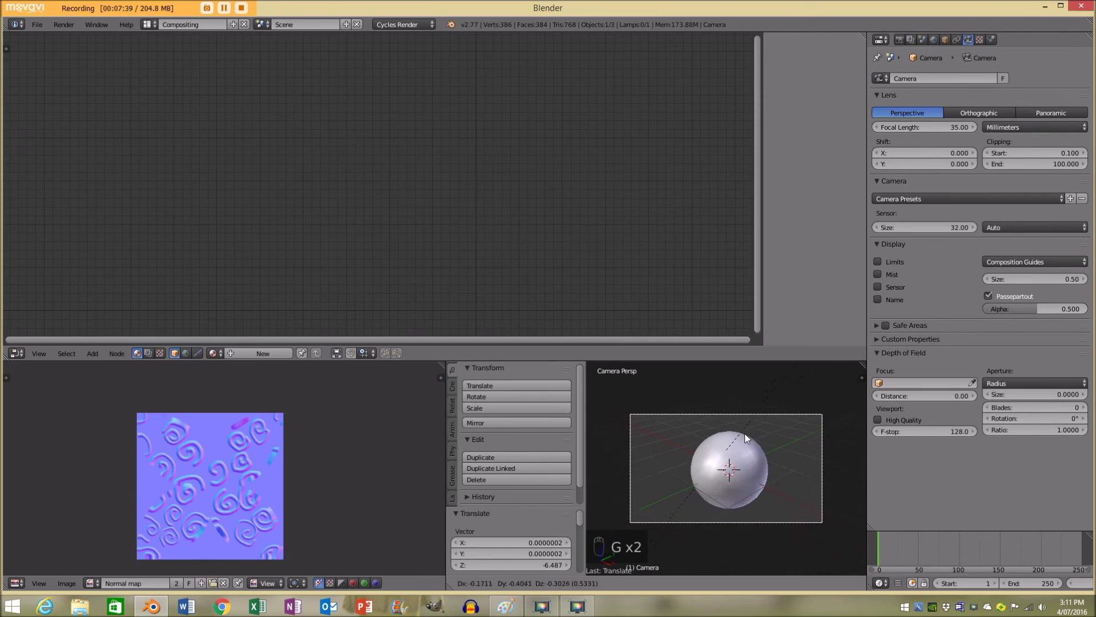
left_click(748, 432)
Draw a render border around the sphere and turn on the live rendered preview.
key("ctrl+b")
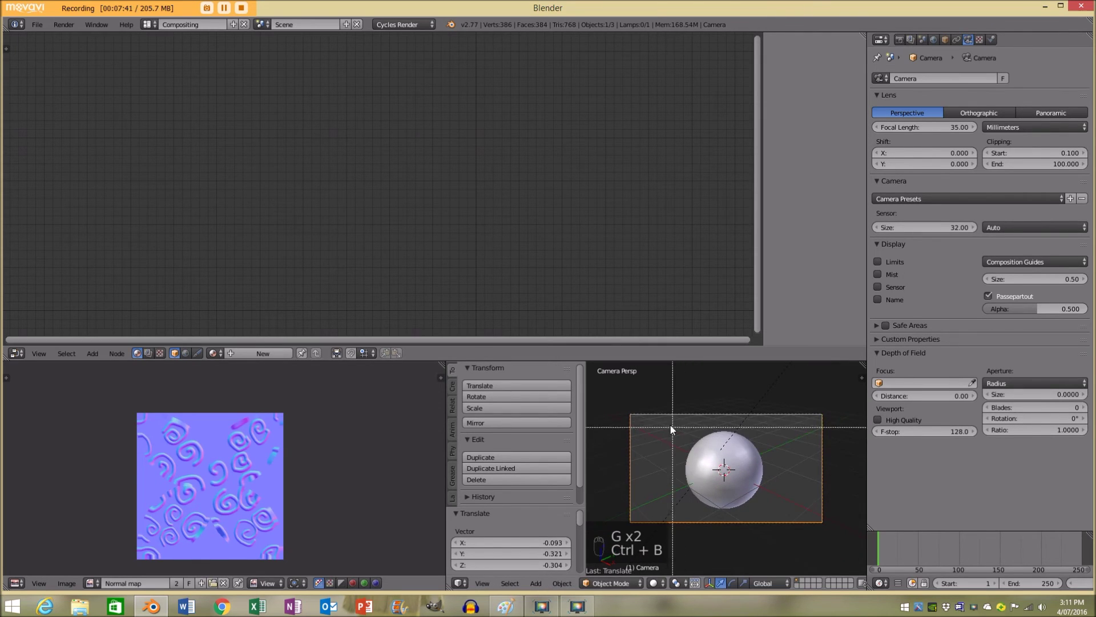
left_click_drag(670, 421, 776, 513)
scroll(731, 485, "up", 2)
key("shift+z")
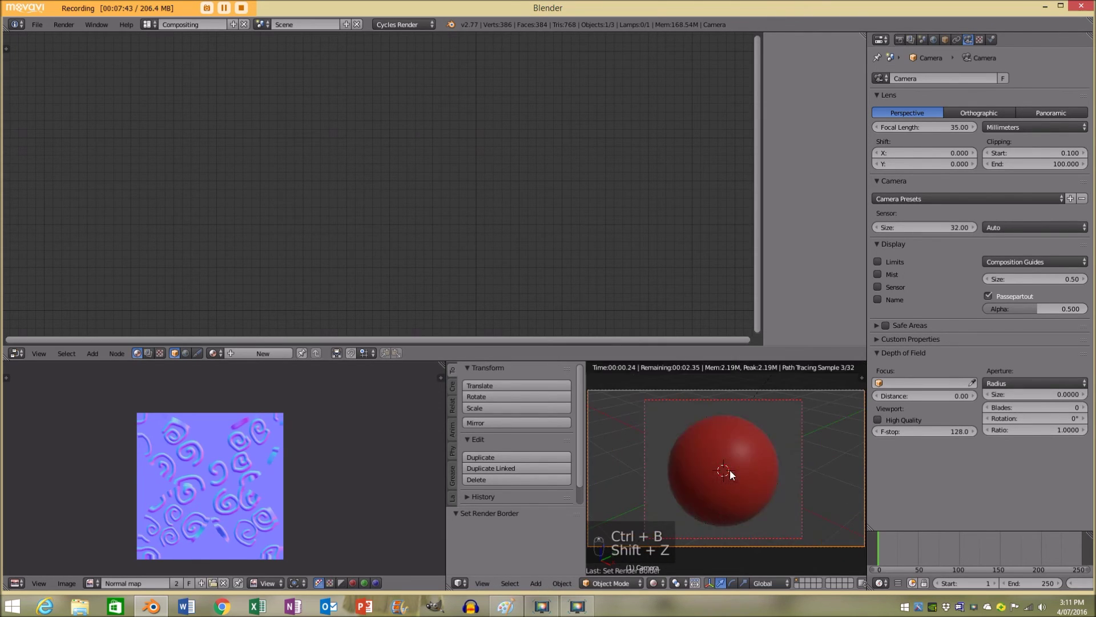
right_click(766, 457)
middle_click_drag(460, 98, 408, 90)
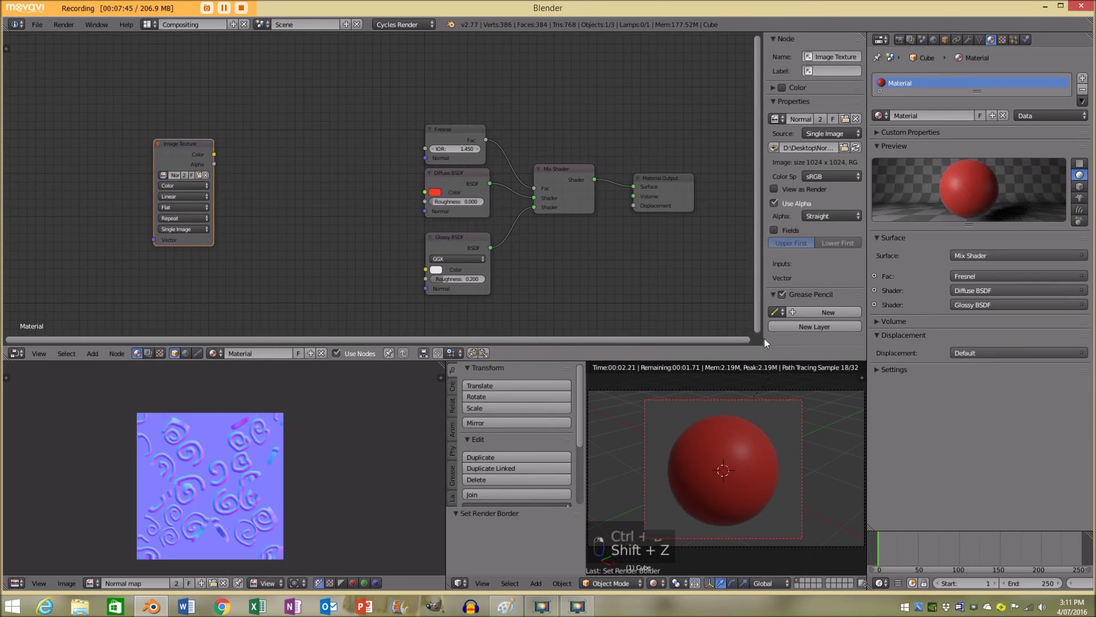
Add a Normal Map node to the tree by searching 'nor'.
left_click(440, 157)
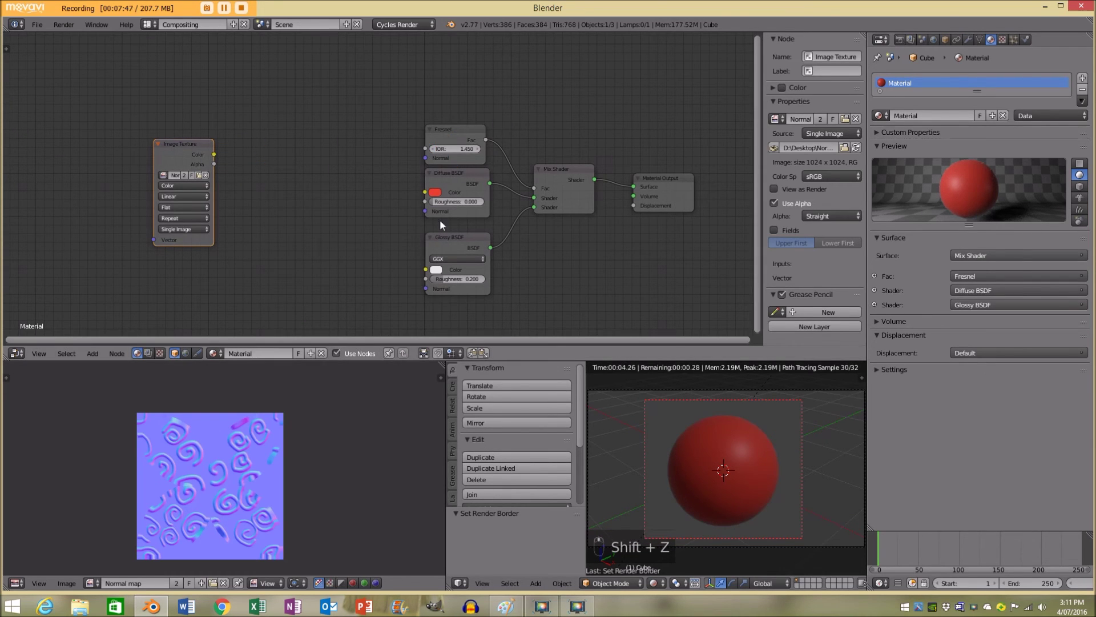
scroll(288, 125, "up", 2)
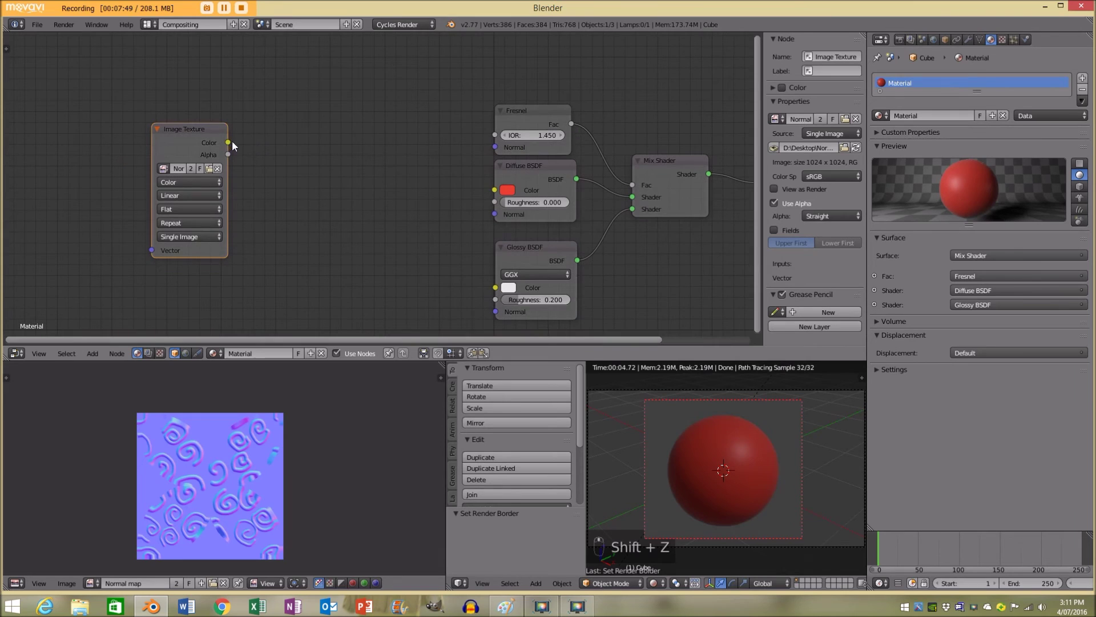
scroll(257, 149, "down", 1)
key("shift+a")
left_click(309, 158)
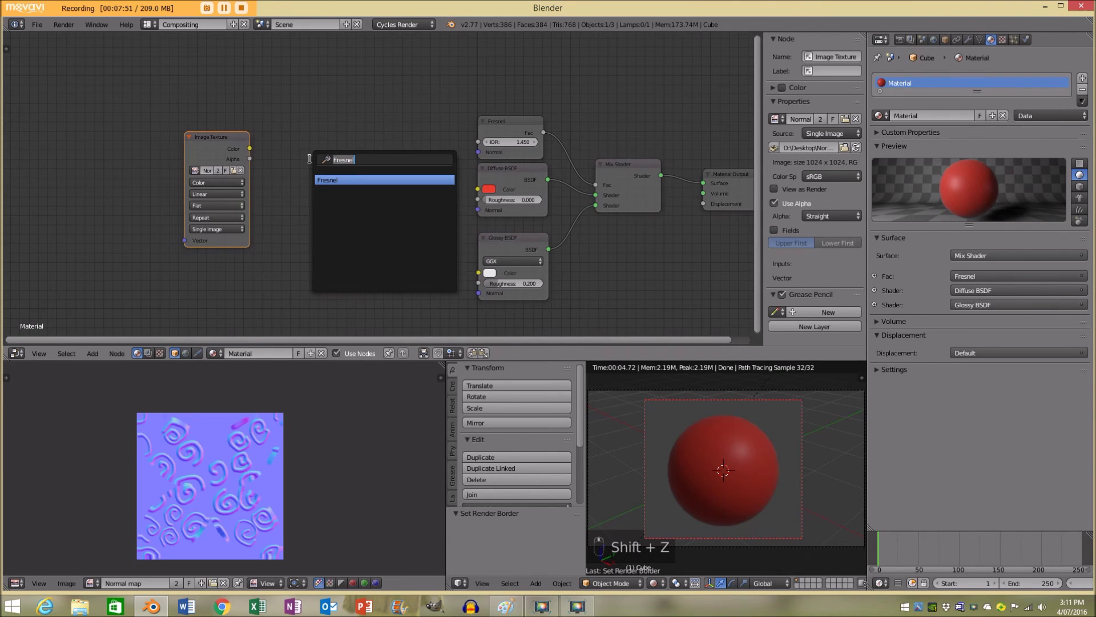
type("nor")
left_click(351, 178)
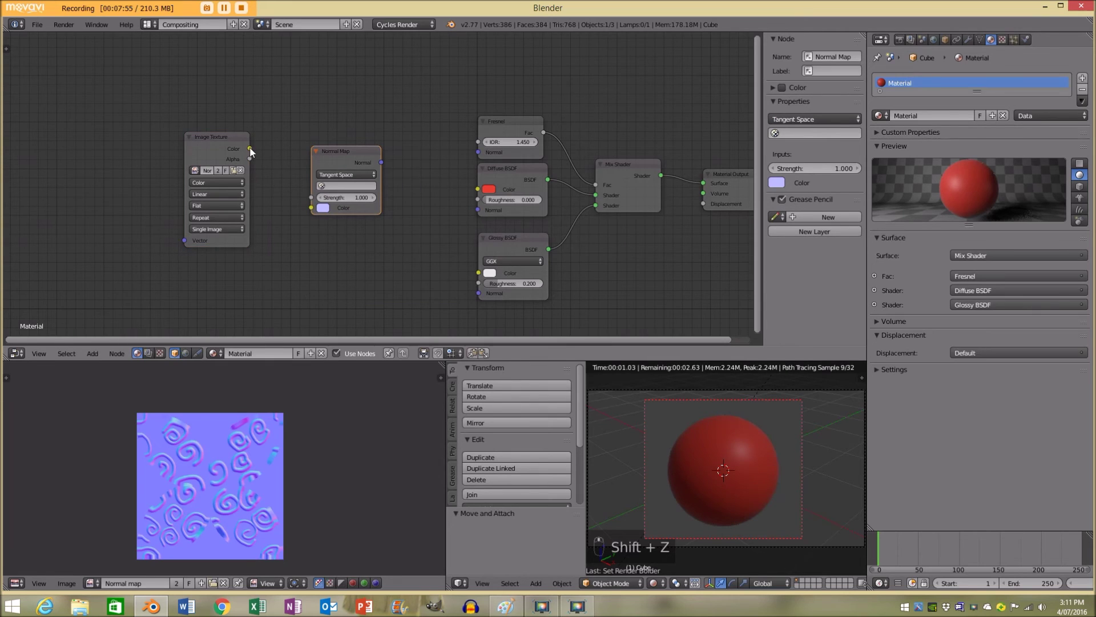
Feed the image Color into the Normal Map and its output into the shader normals, then inspect the swirls.
left_click_drag(250, 149, 280, 108)
left_click_drag(297, 223, 311, 208)
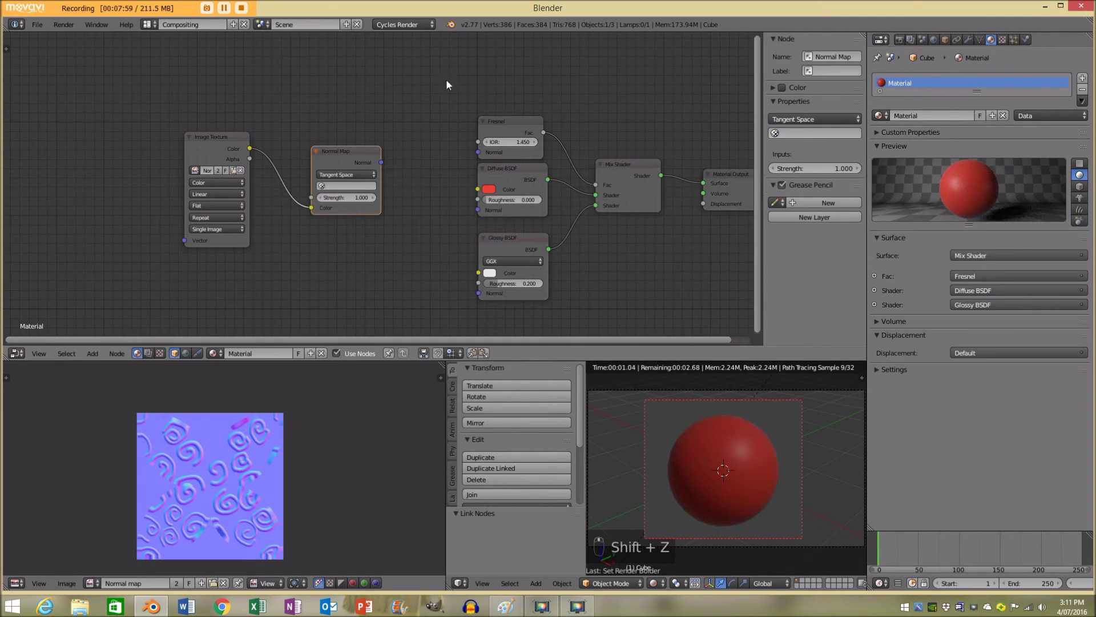
left_click_drag(381, 163, 480, 296)
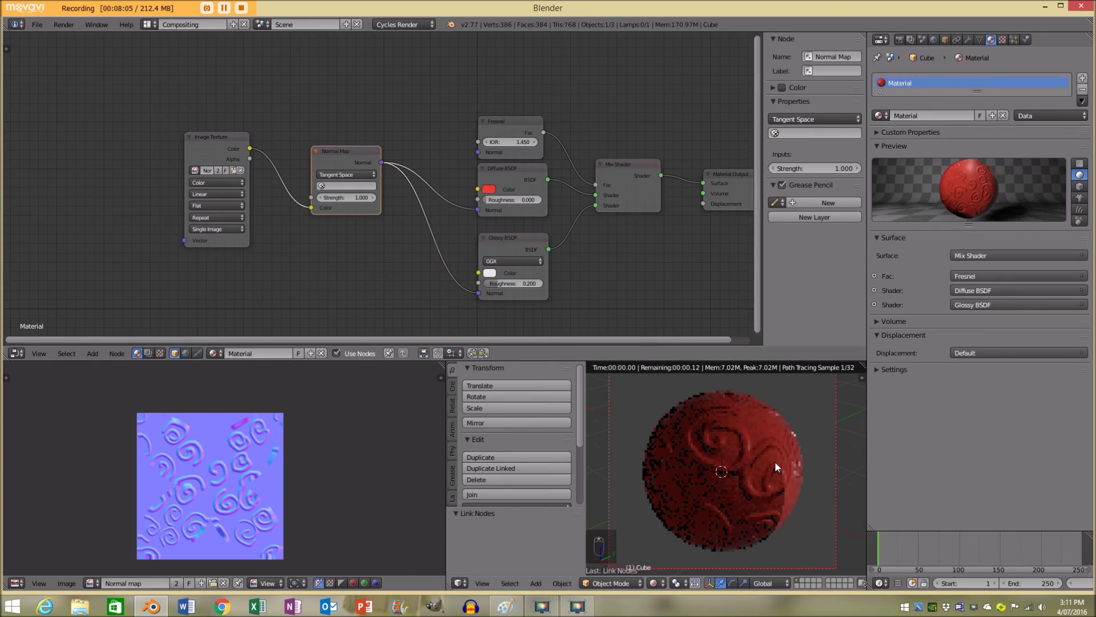
middle_click_drag(775, 461, 750, 426)
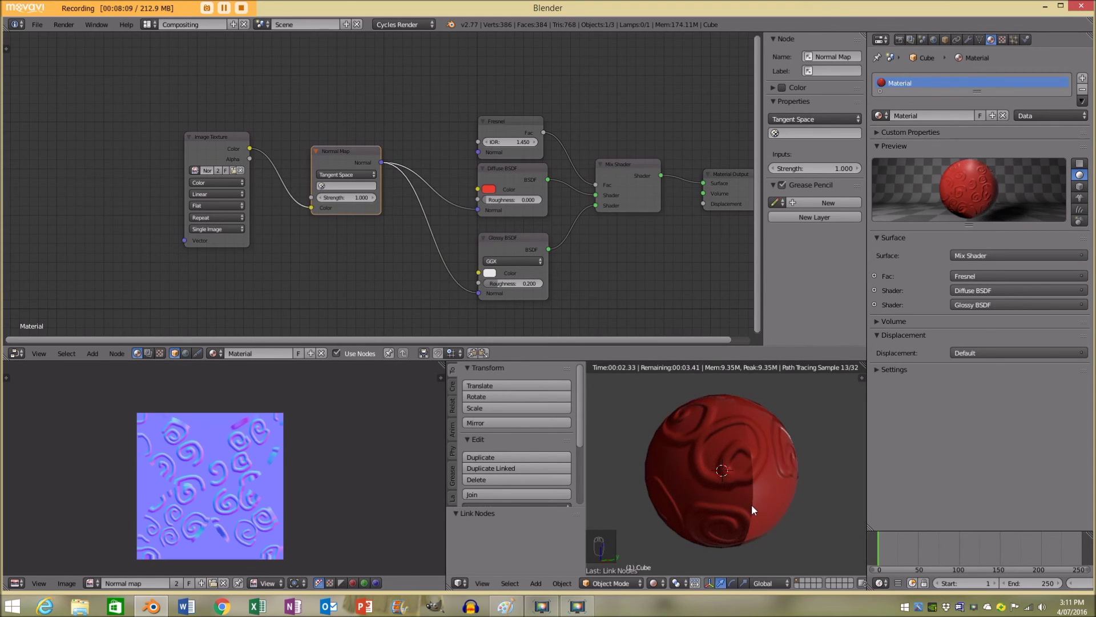
middle_click_drag(745, 436, 736, 490)
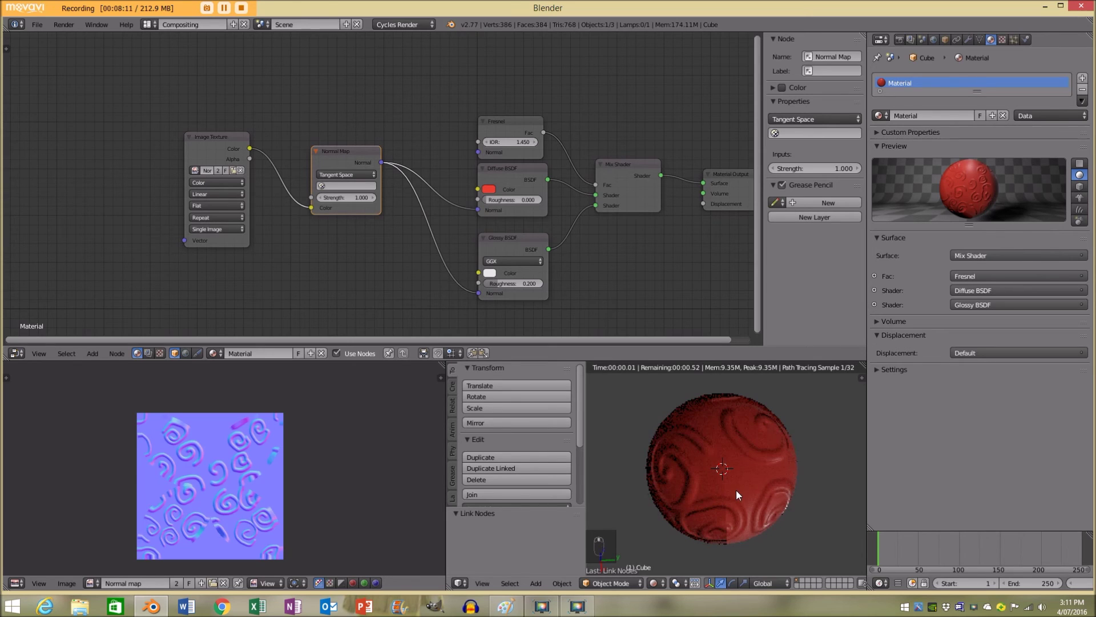
Set the Image Texture colour space to Non-Color Data, check it in camera view, and move the node down-right.
scroll(272, 192, "up", 2)
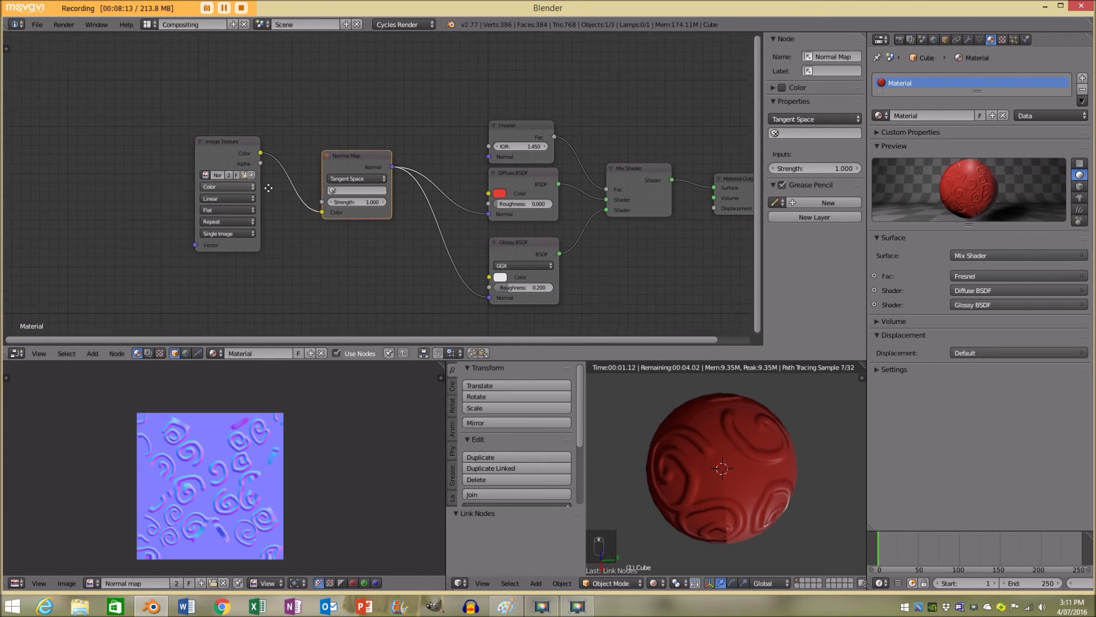
scroll(272, 192, "up", 2)
left_click(357, 200)
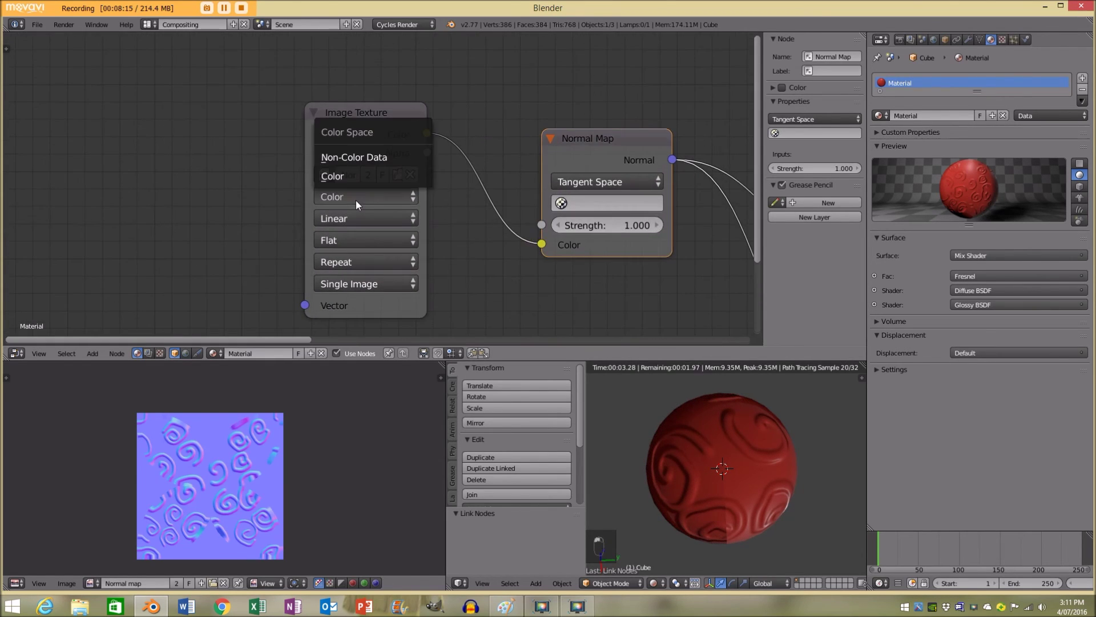
left_click(382, 159)
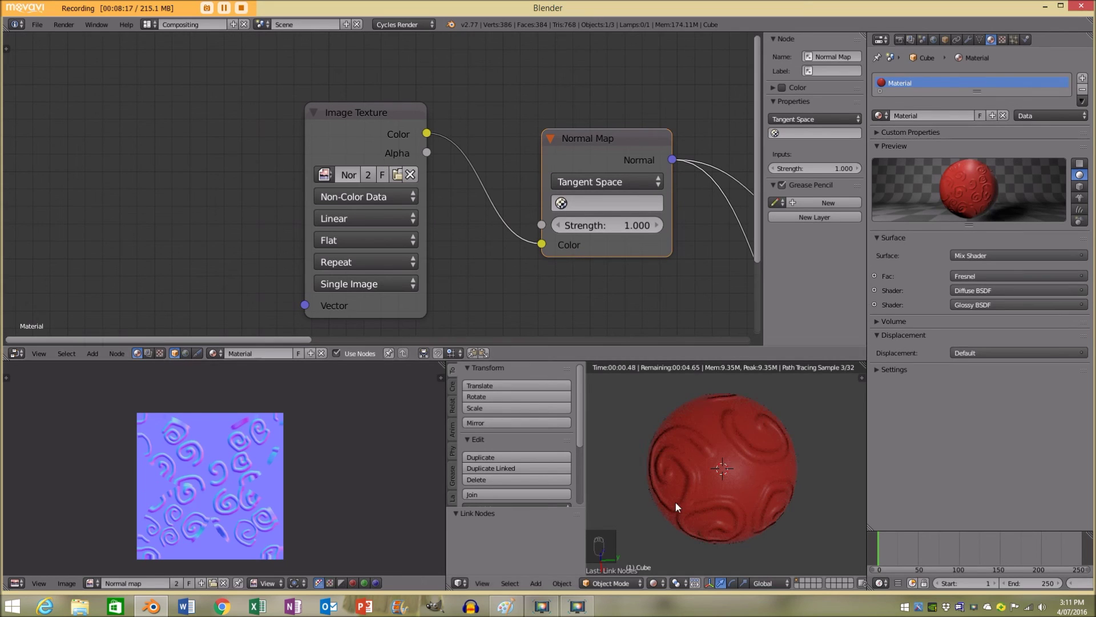
middle_click_drag(752, 457, 742, 503)
key("KP_0")
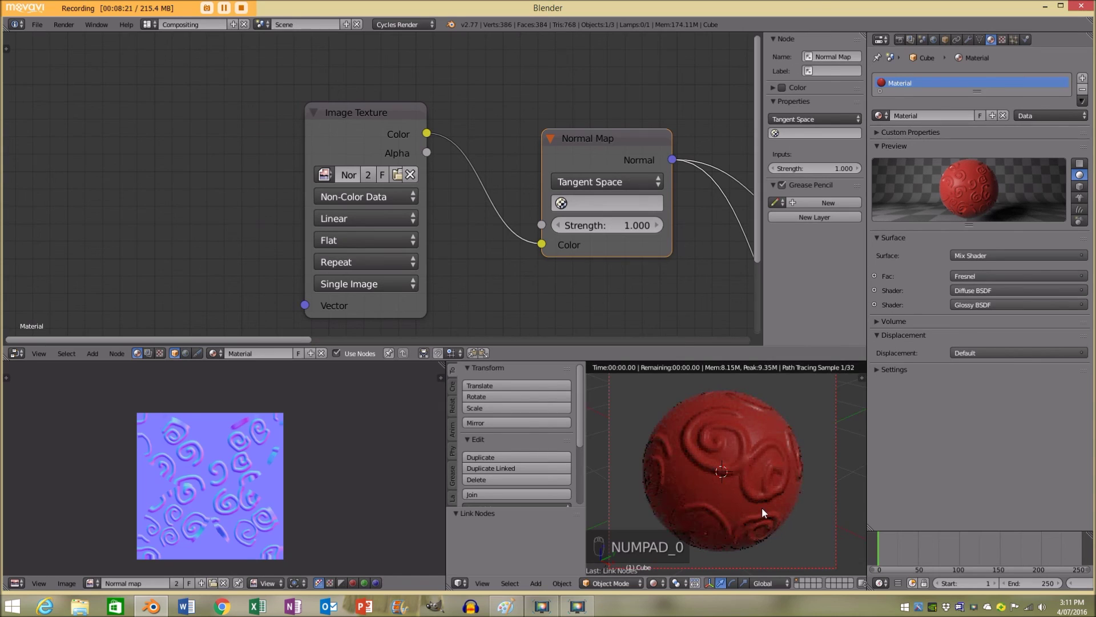
left_click(342, 197)
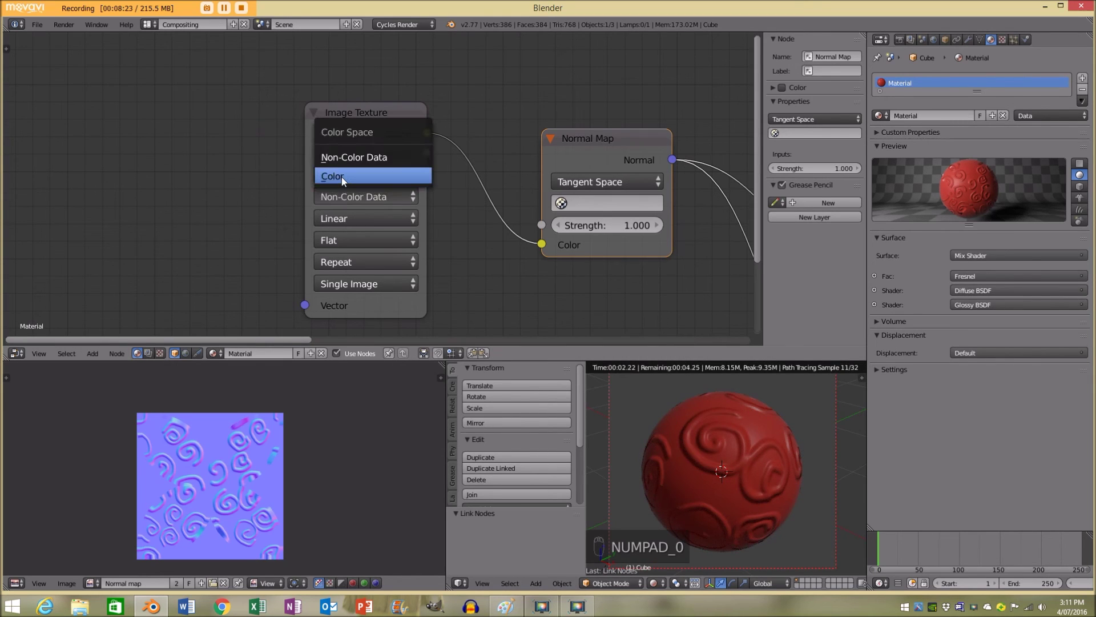
left_click(377, 156)
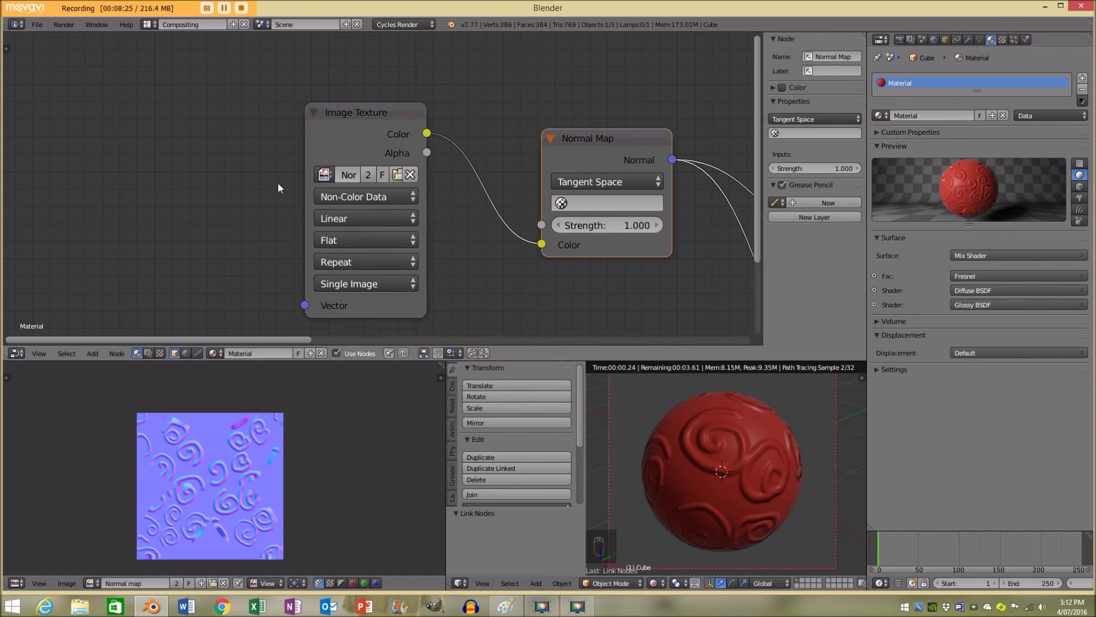
scroll(365, 177, "down", 1)
left_click_drag(350, 134, 375, 218)
scroll(622, 194, "down", 1)
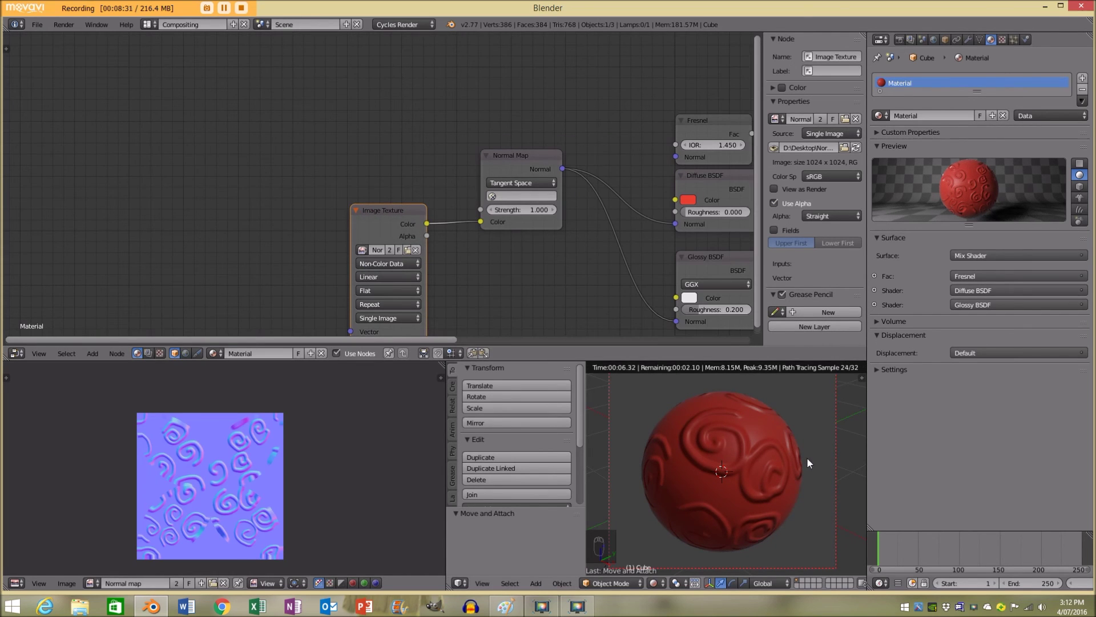
key("z")
key("z")
key("z")
key("Tab")
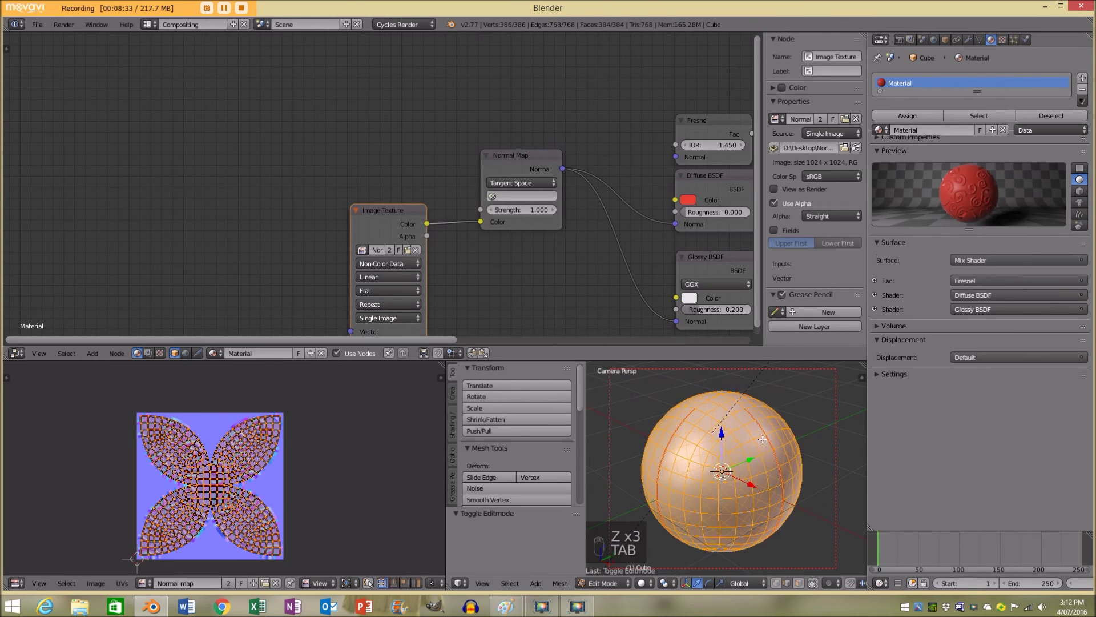
key("Tab")
key("shift+z")
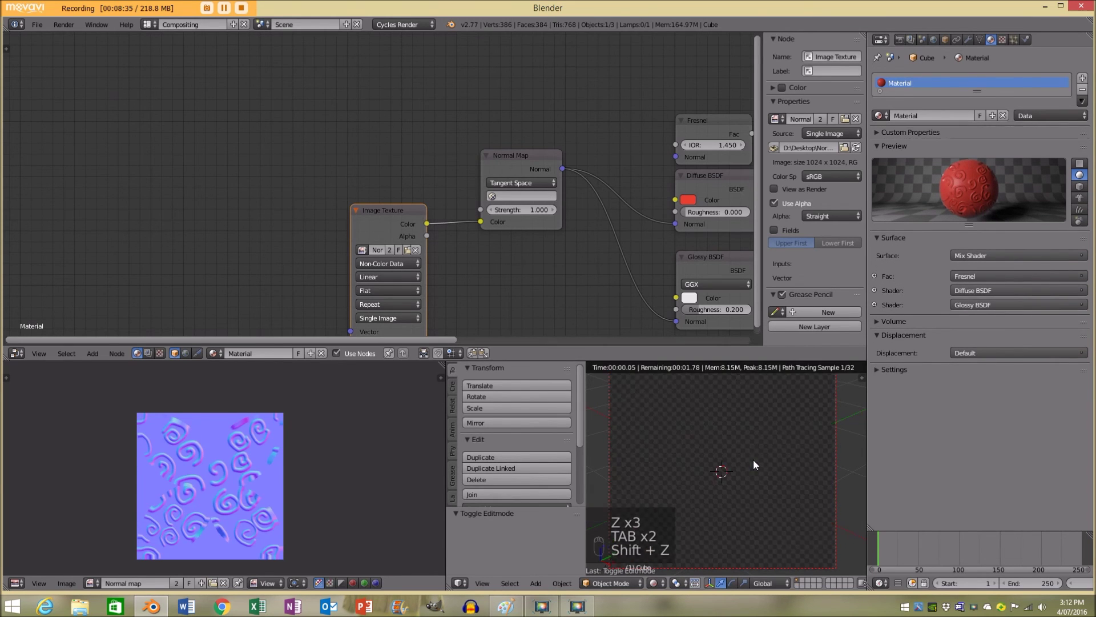
middle_click_drag(814, 505, 755, 453)
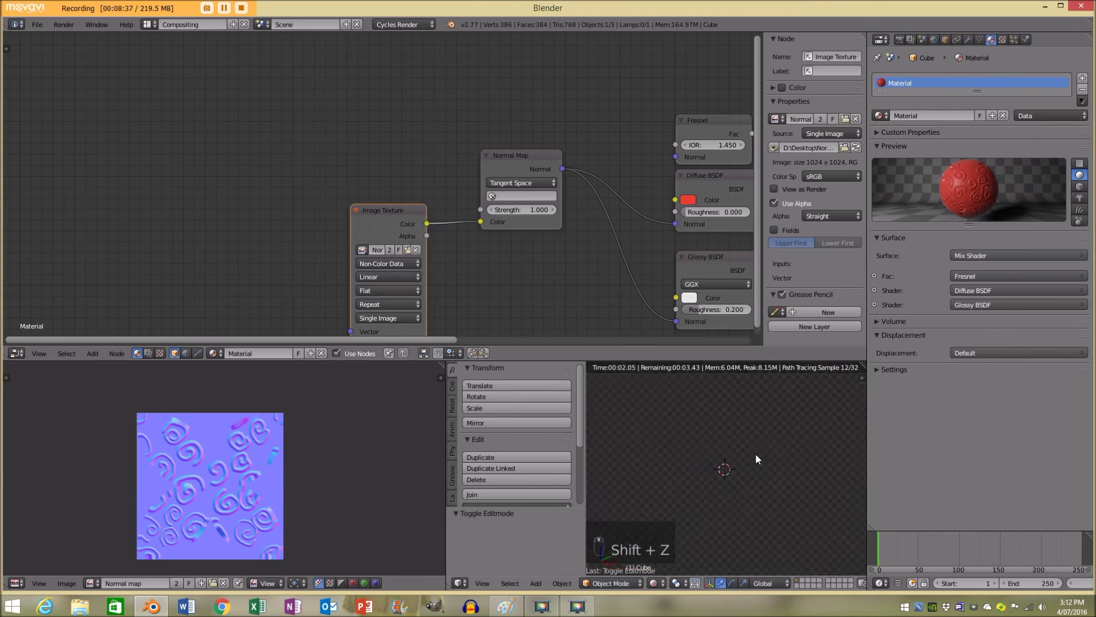
scroll(718, 448, "up", 5)
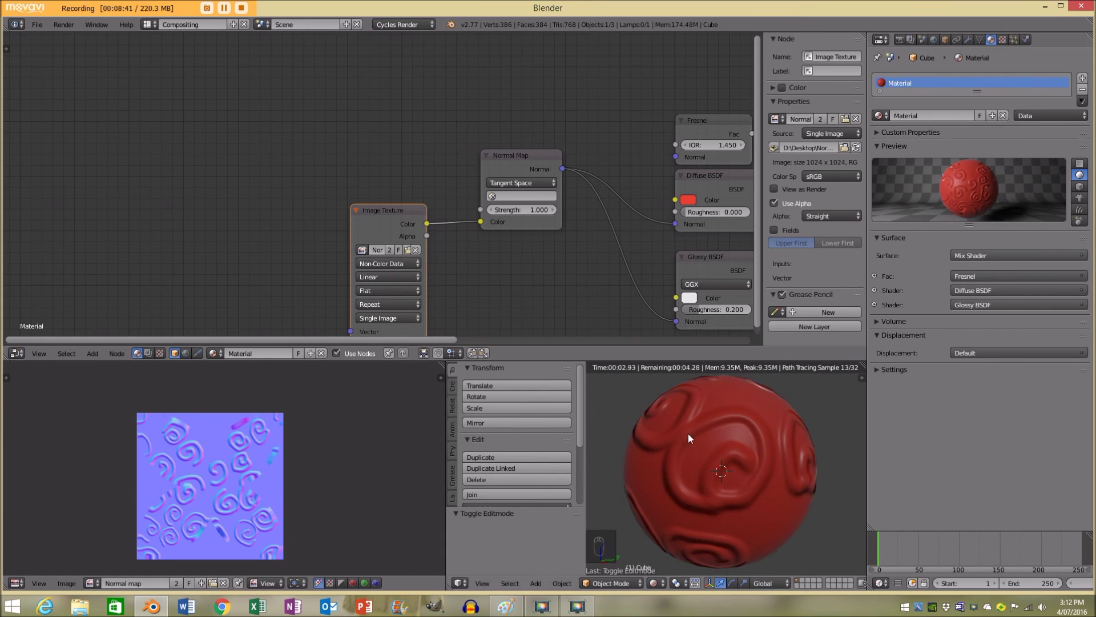
middle_click_drag(687, 458, 702, 465)
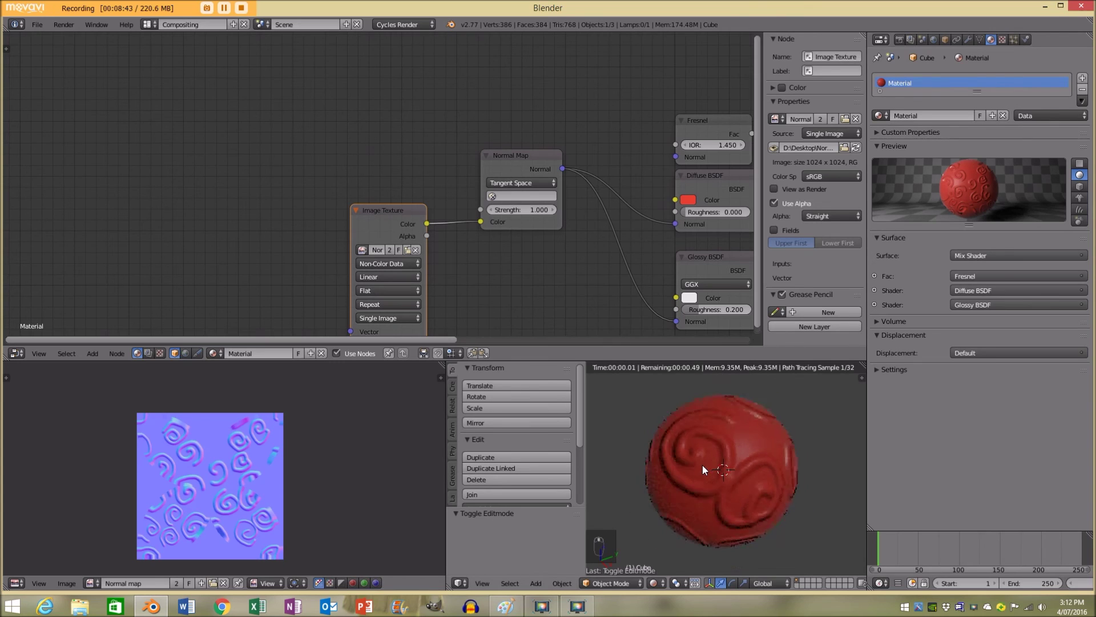
scroll(718, 462, "down", 3)
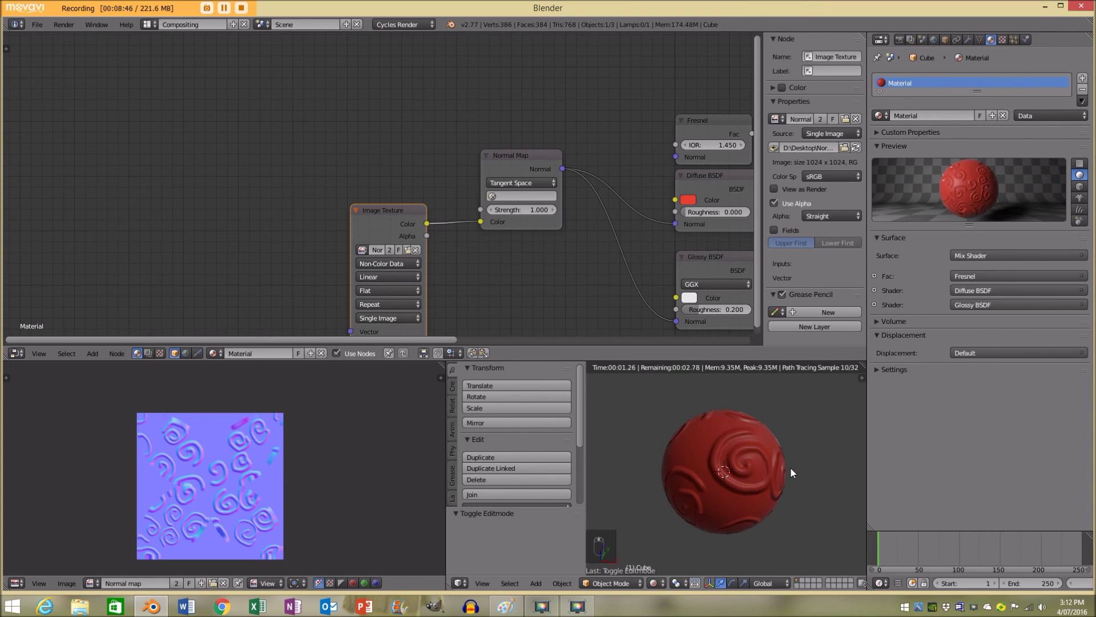
scroll(763, 449, "down", 2)
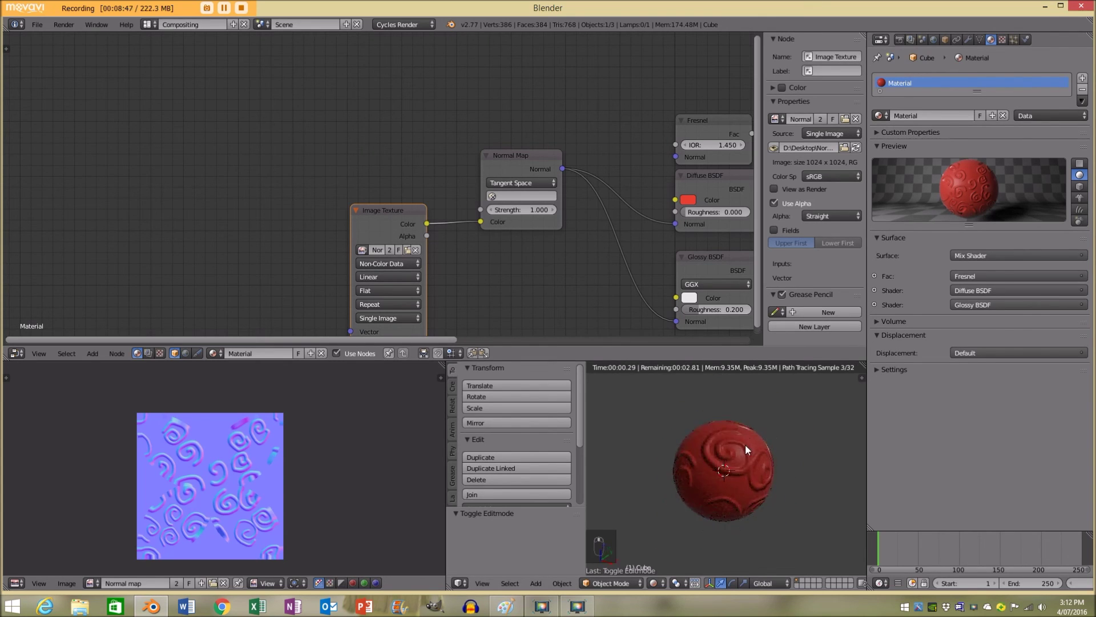
middle_click_drag(761, 474, 731, 496)
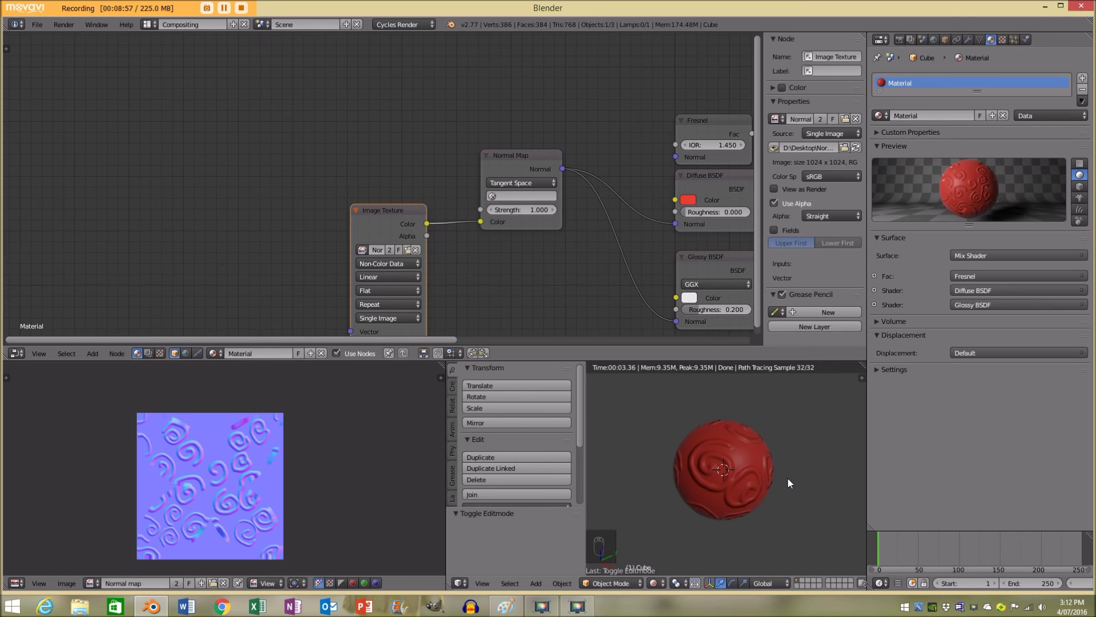
left_click_drag(377, 207, 303, 188)
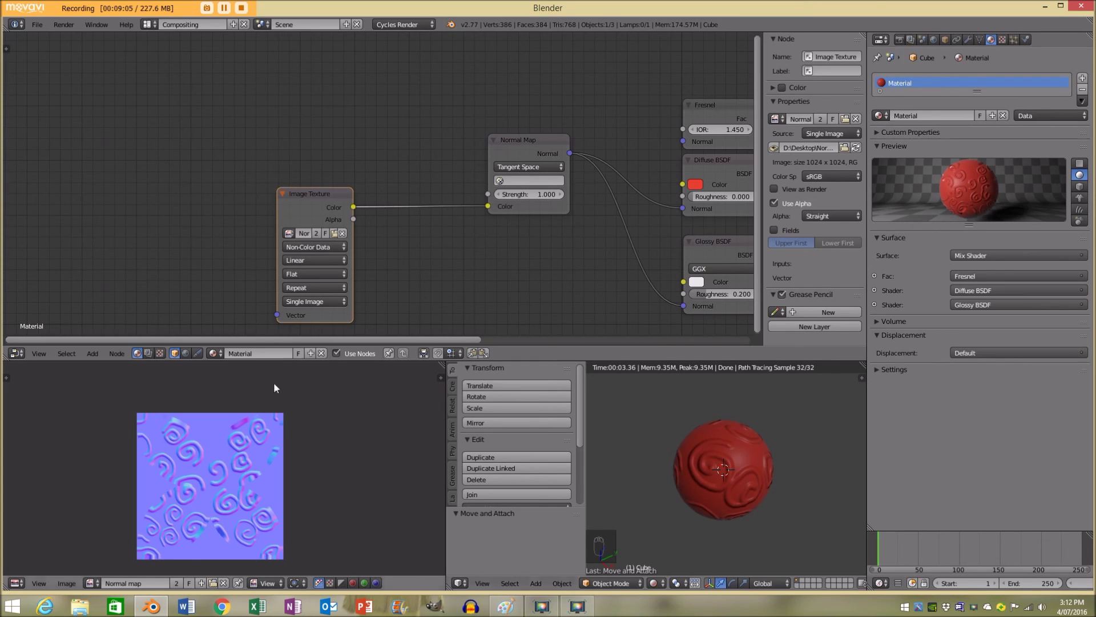
Drag the Image Texture node left, orbit the sphere, and raise the area border for taller lower panes.
left_click(316, 197)
left_click_drag(315, 196, 257, 193)
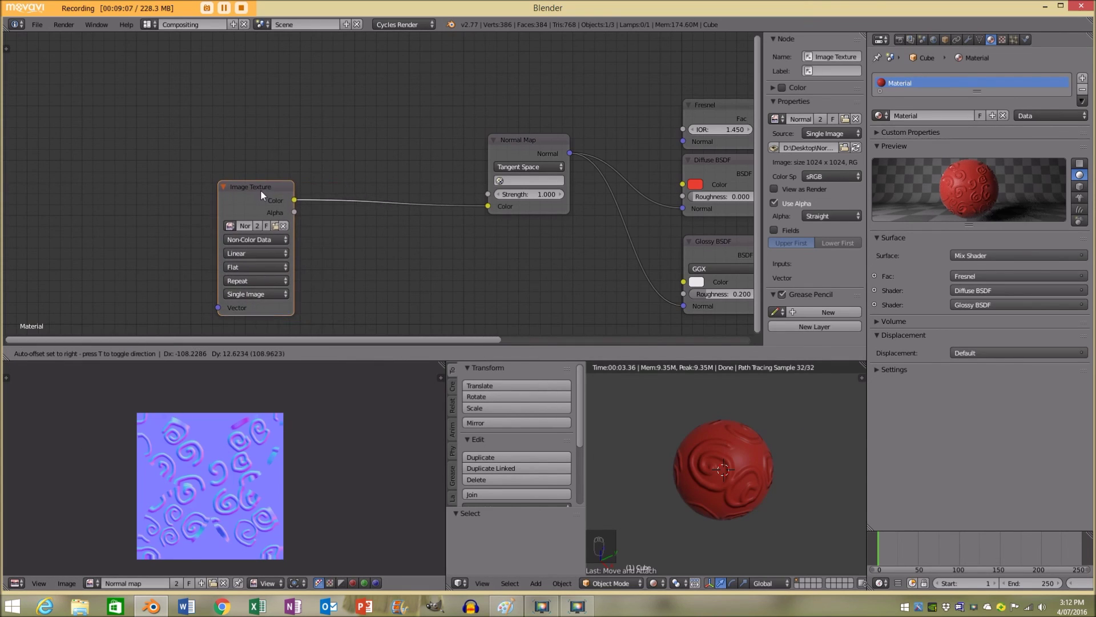
scroll(546, 270, "down", 2)
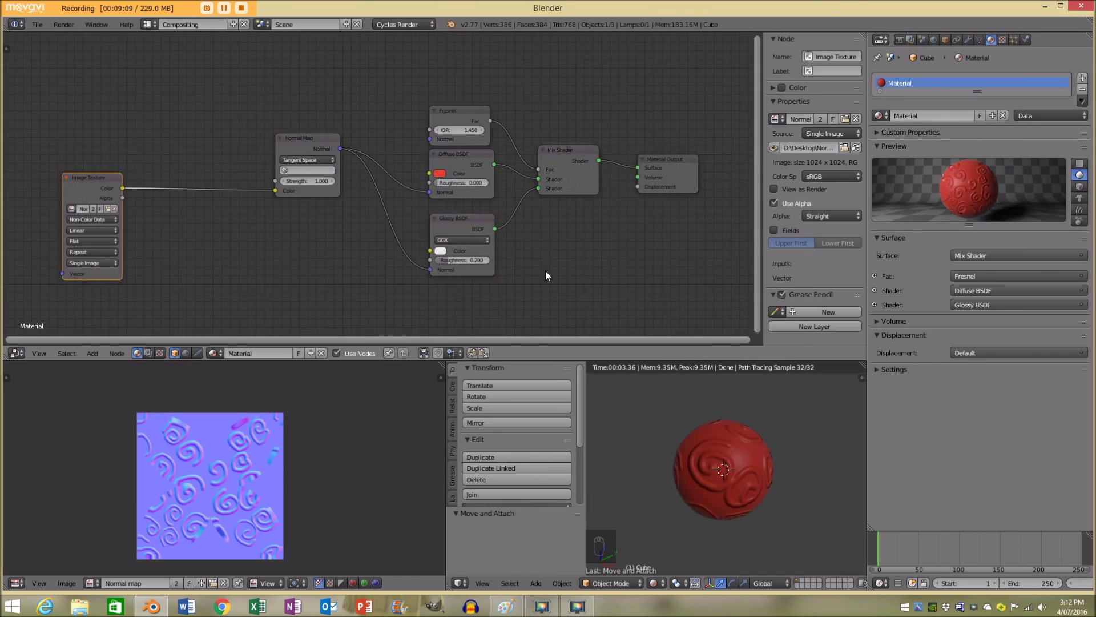
scroll(740, 477, "up", 1)
middle_click_drag(740, 477, 762, 472)
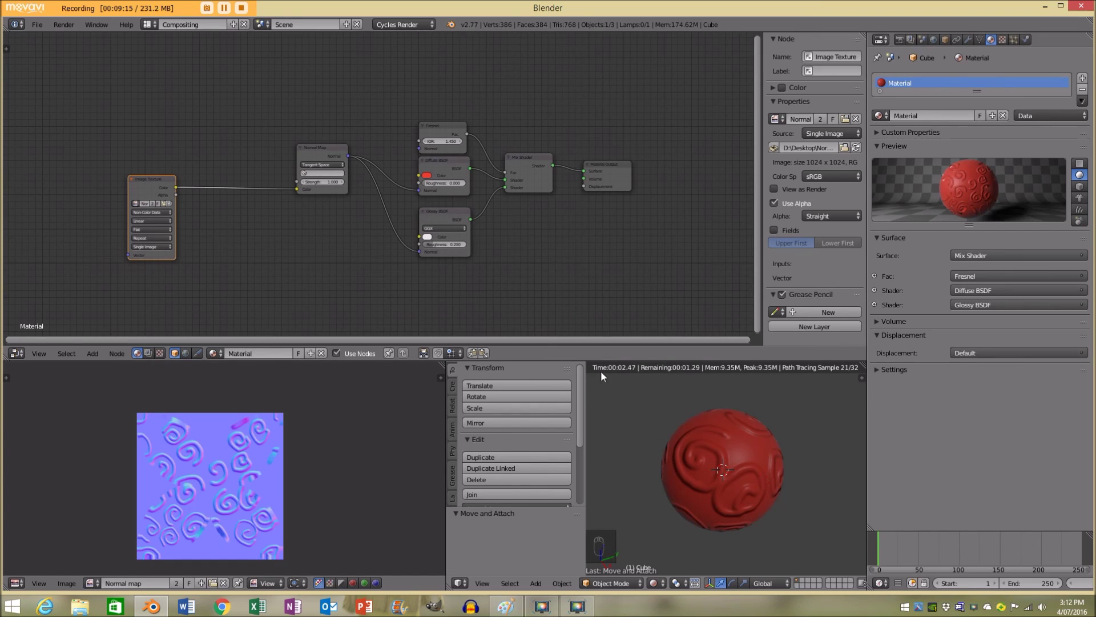
left_click_drag(607, 359, 606, 311)
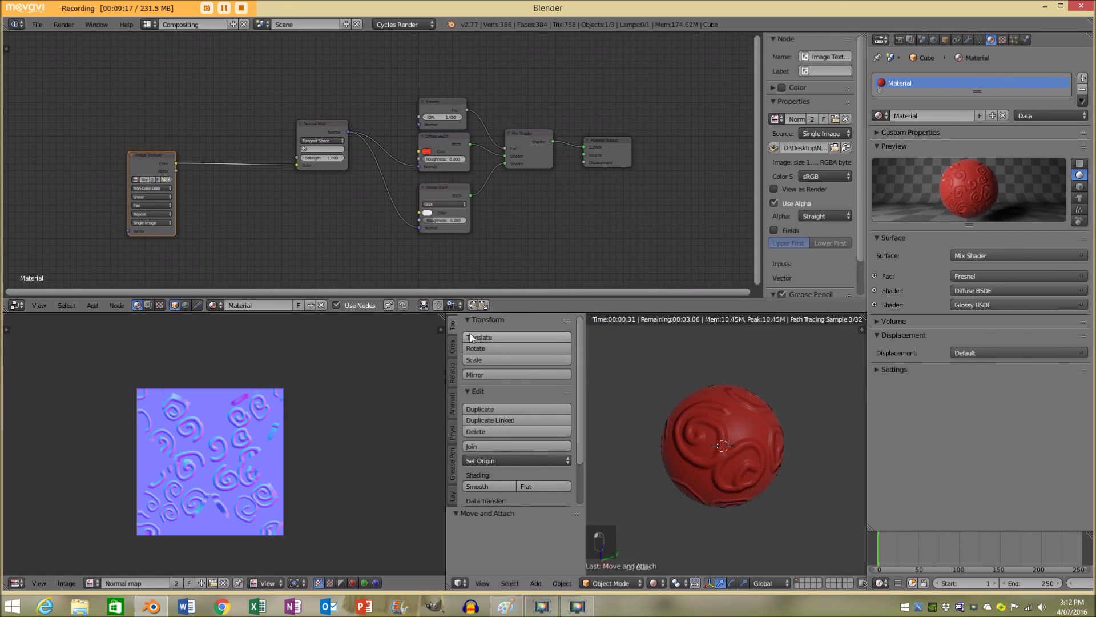